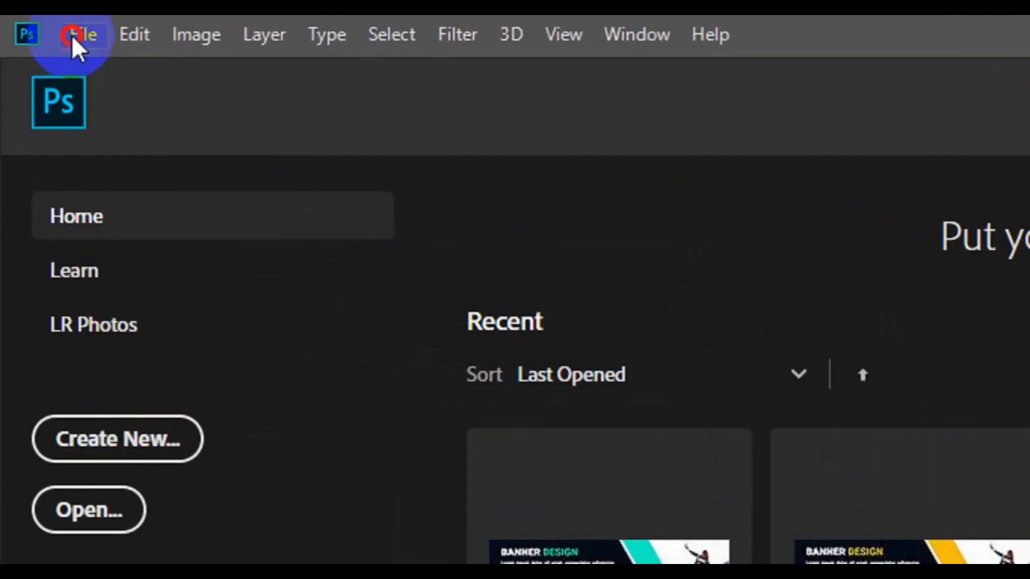
Step: Start a new document, name it "corporate rollup banner" and use inches as its size unit
left_click(72, 34)
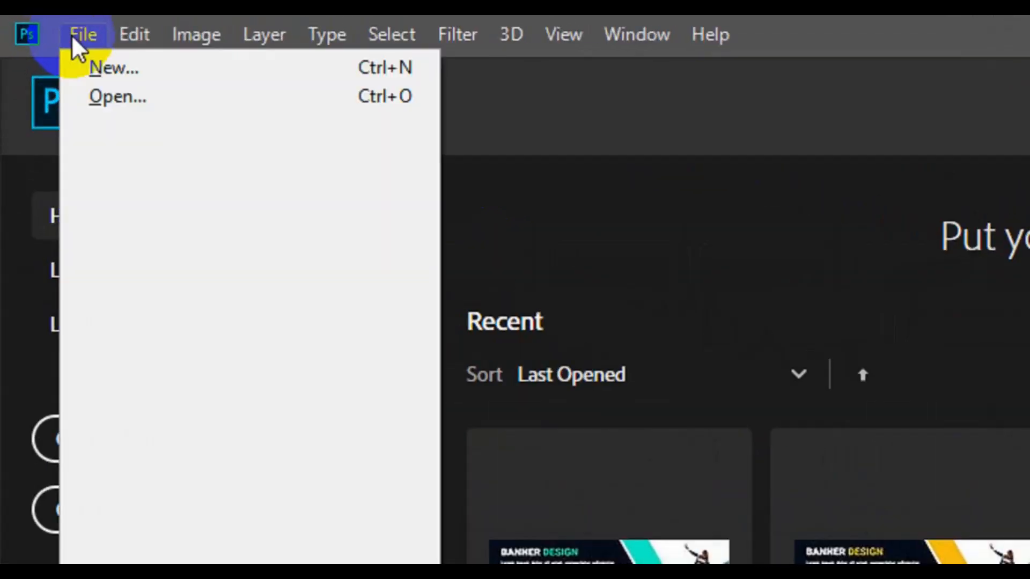
left_click(124, 76)
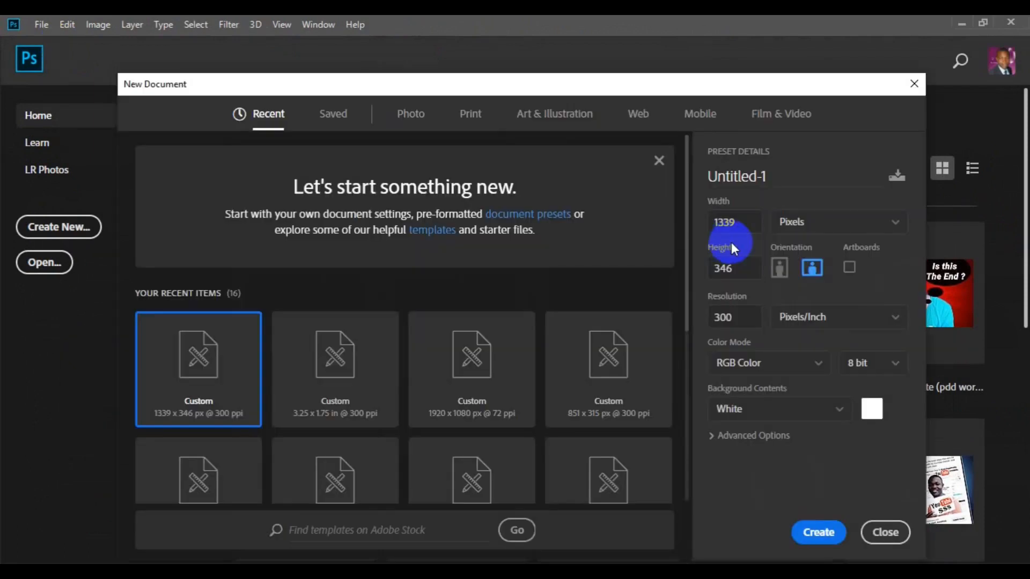
double_click(764, 177)
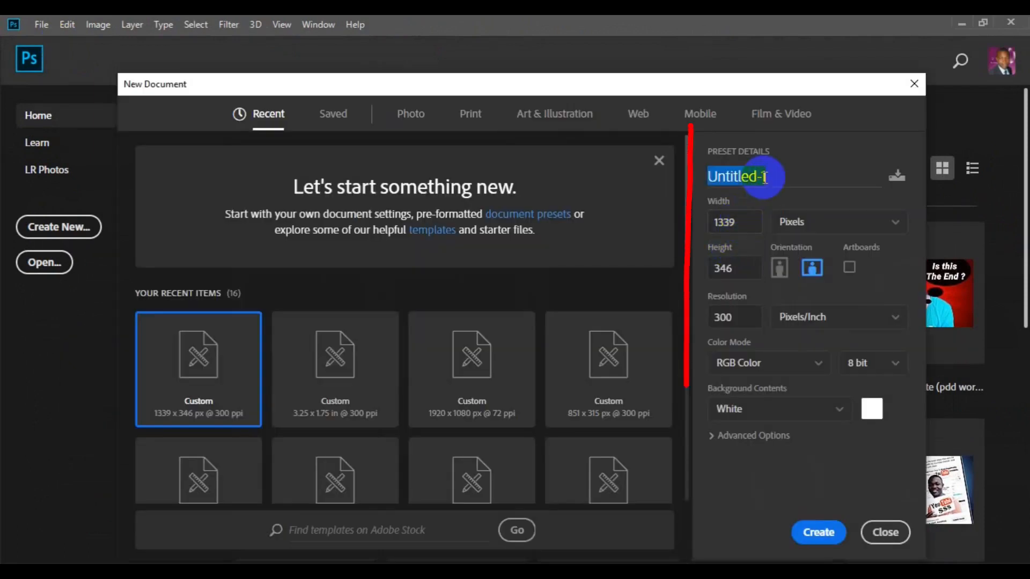
key("BackSpace")
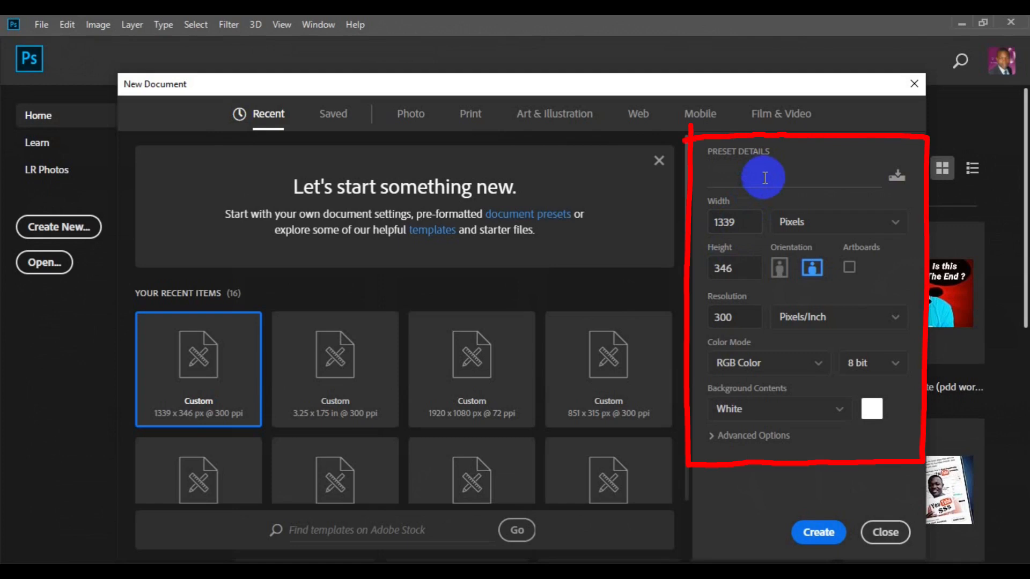
type("corporate rollup banner")
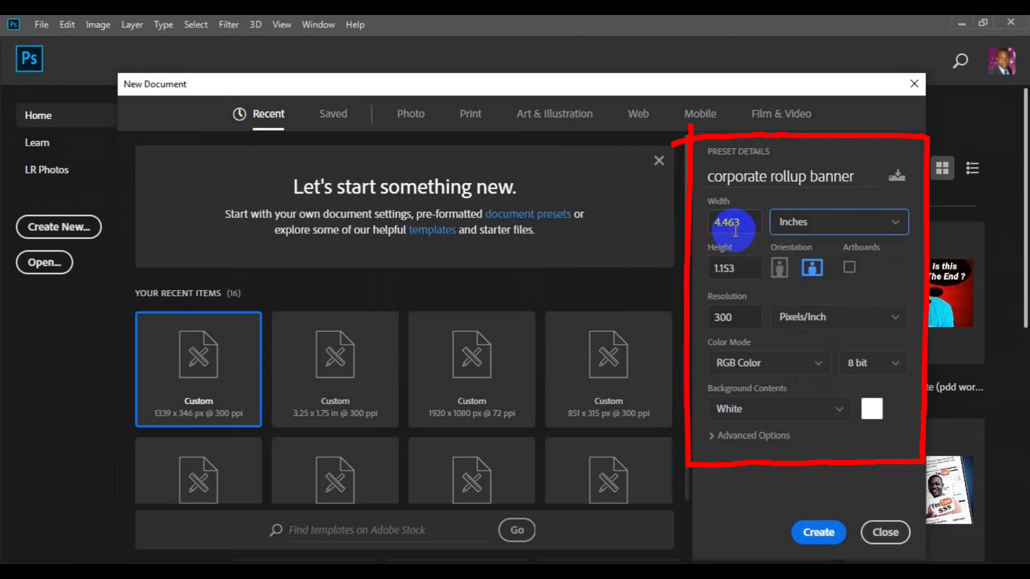
Step: Set the new document's width to 13.944 inches and its height to 32.806 inches
left_click(735, 231)
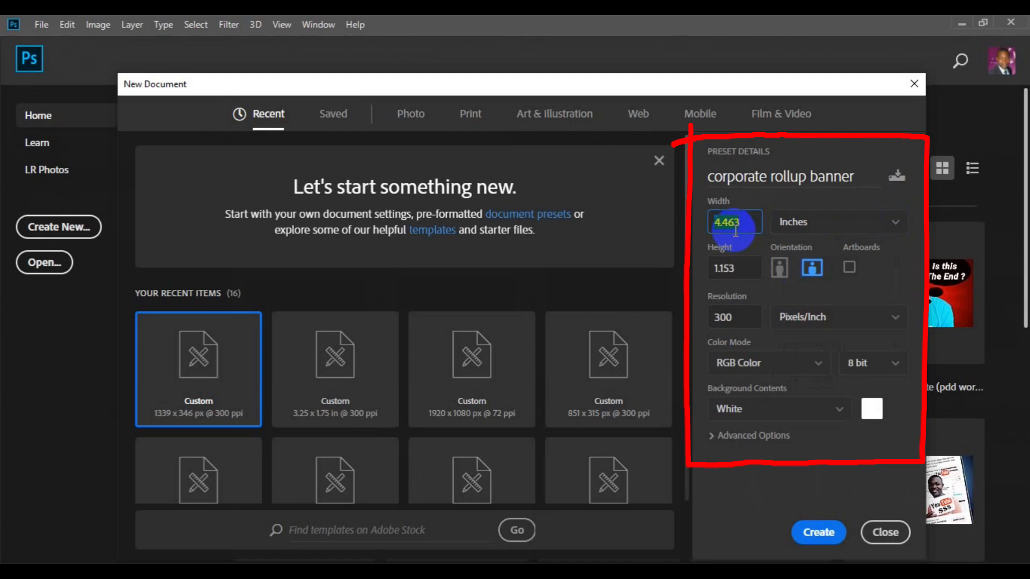
key("BackSpace")
type("13.944")
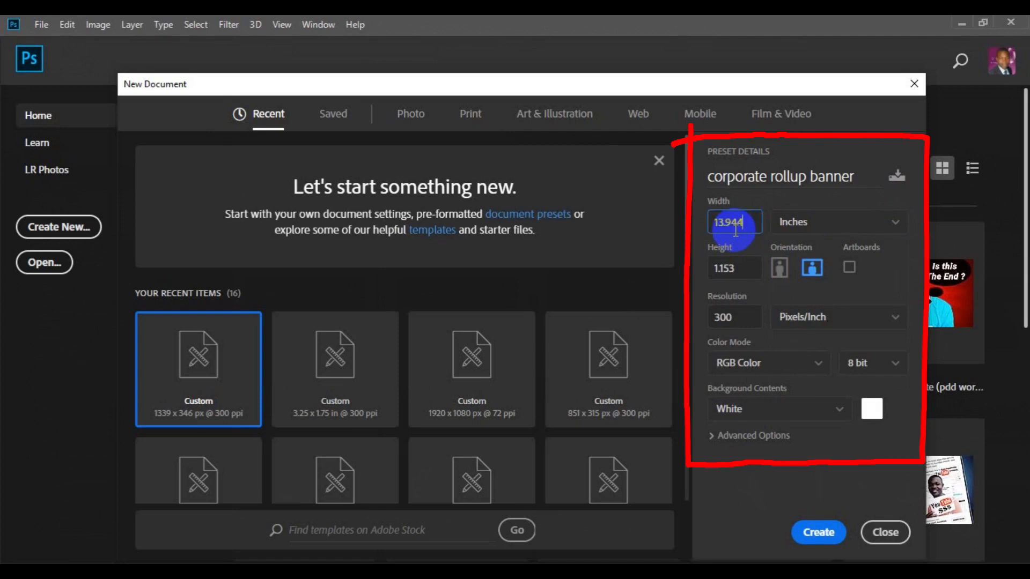
left_click(742, 268)
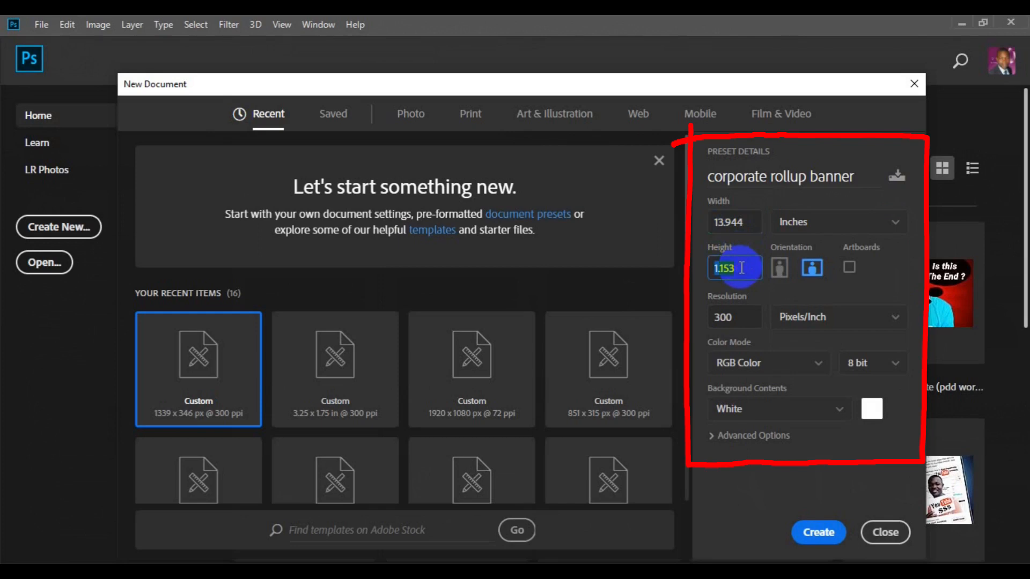
type("32.806")
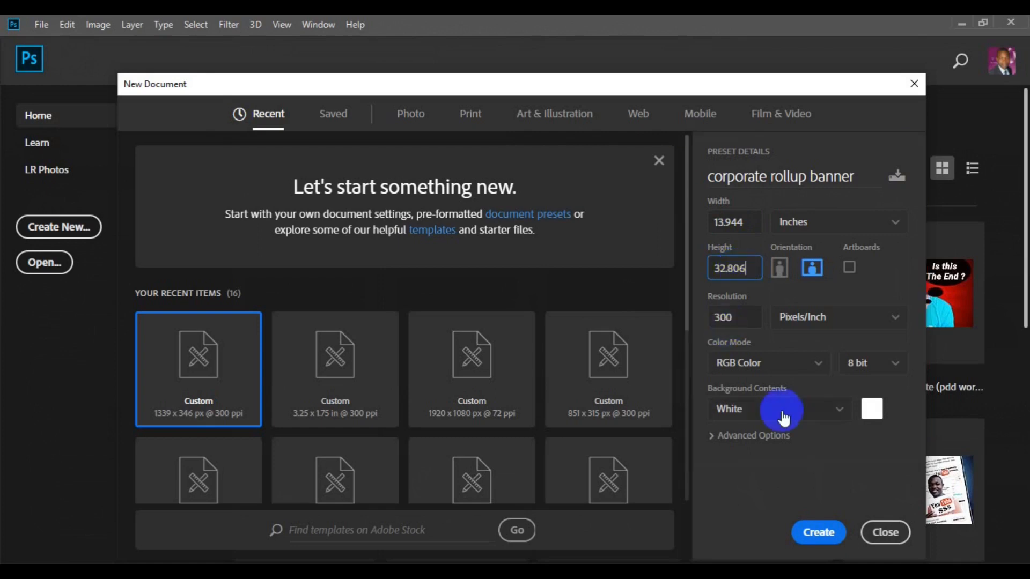
Step: Set the color mode to CMYK Color and create the document
left_click(818, 367)
left_click(744, 468)
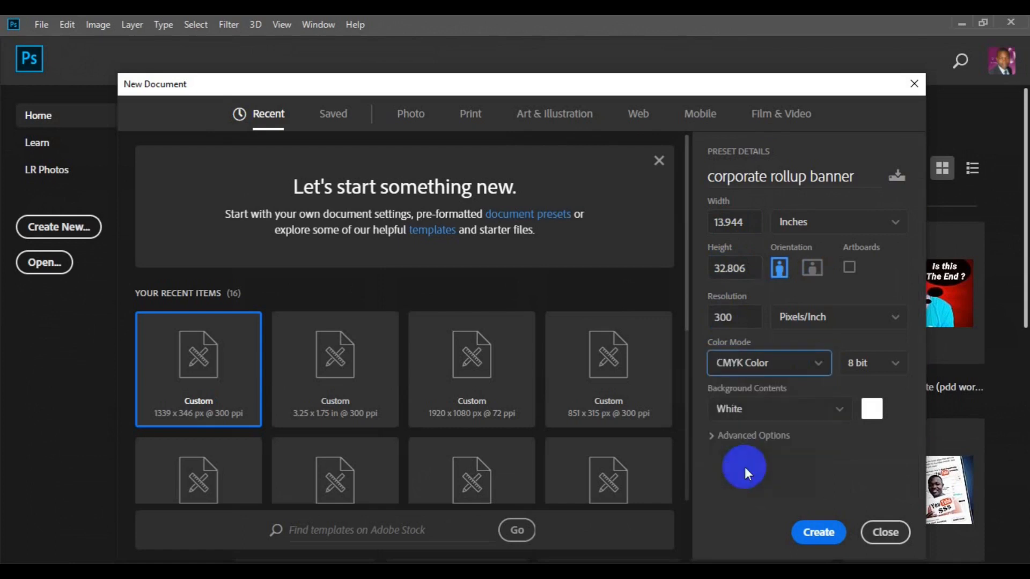
left_click(817, 534)
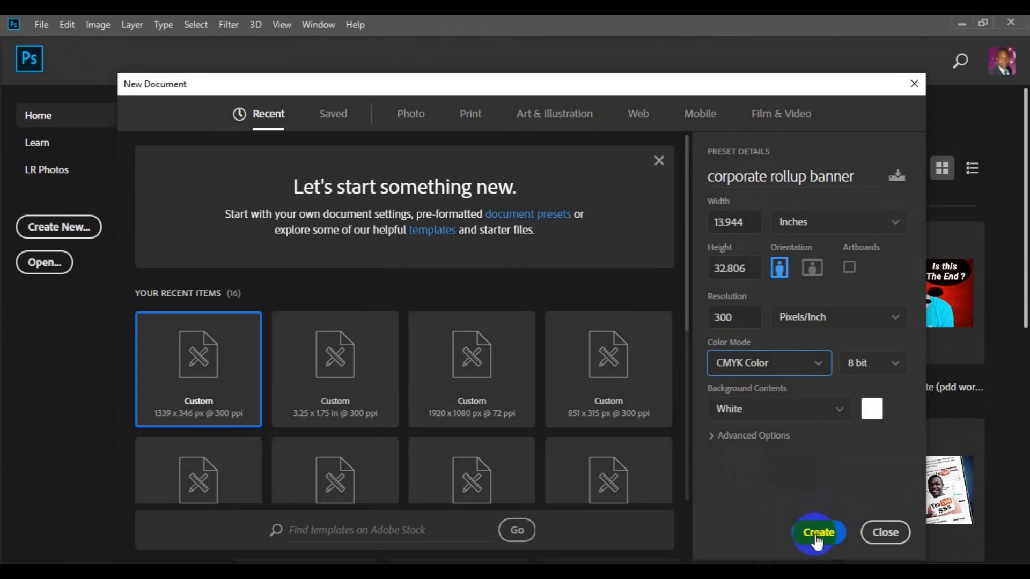
left_click(815, 534)
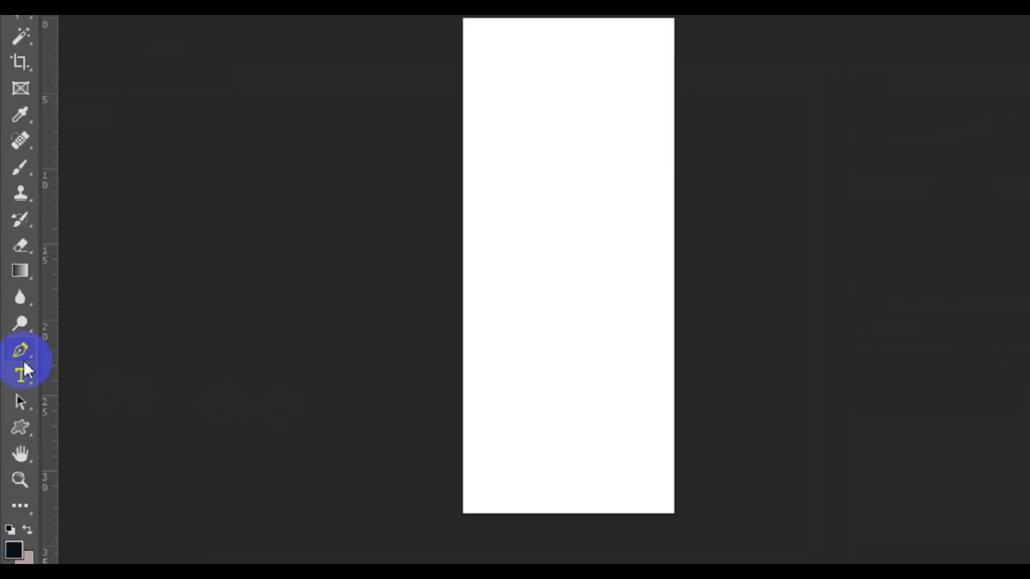
Step: With the Pen tool in Shape mode, outline a box with a cut upper-right corner, about 3446 by 1418 px, reaching the banner's right edge
left_click(17, 395)
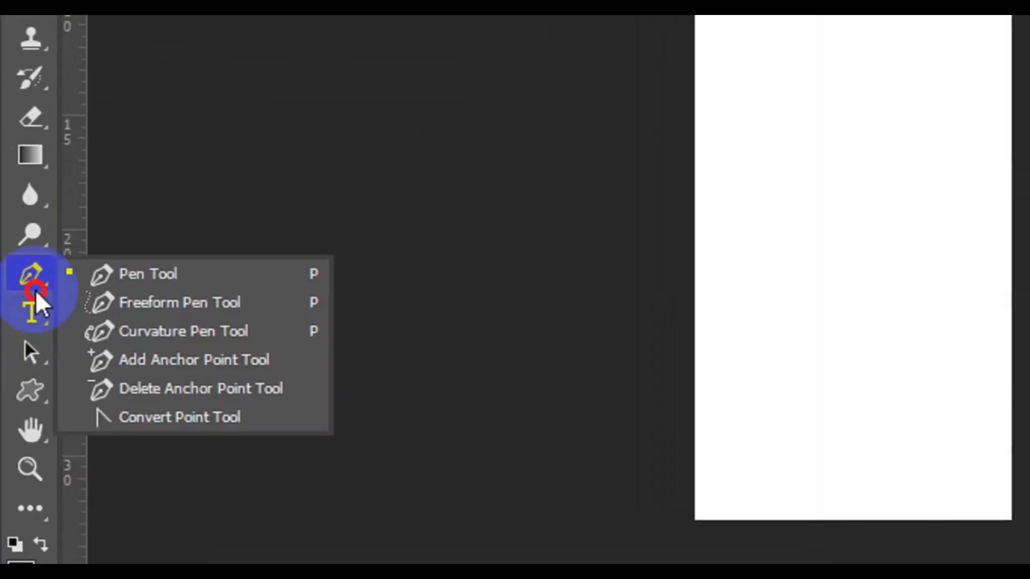
left_click(139, 289)
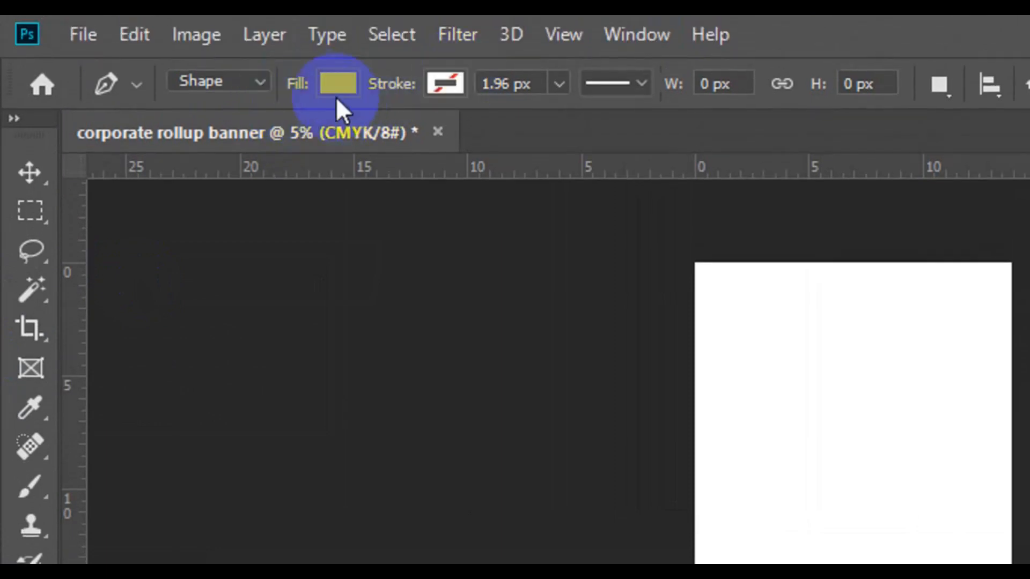
left_click(255, 88)
left_click(221, 105)
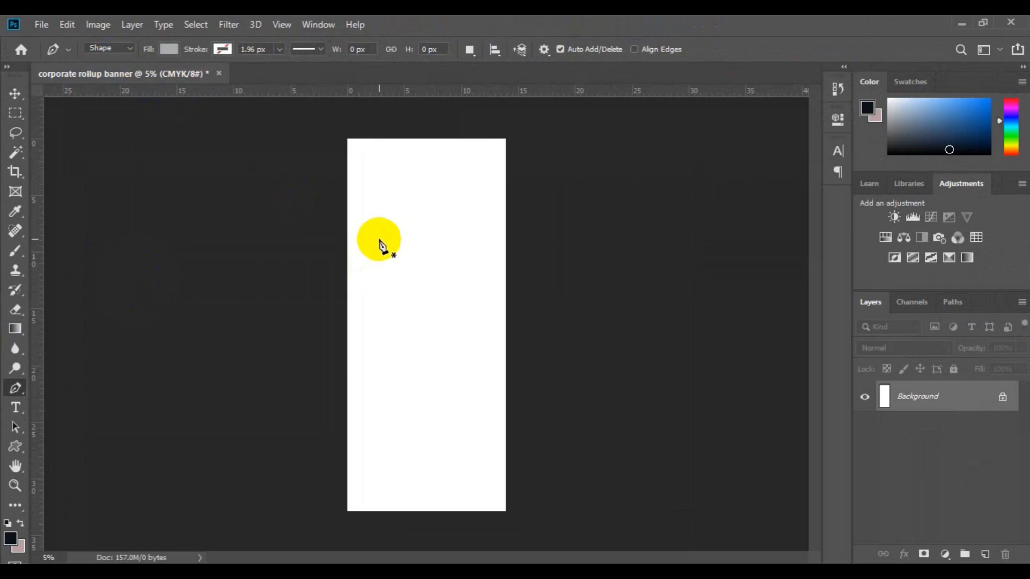
left_click(377, 238)
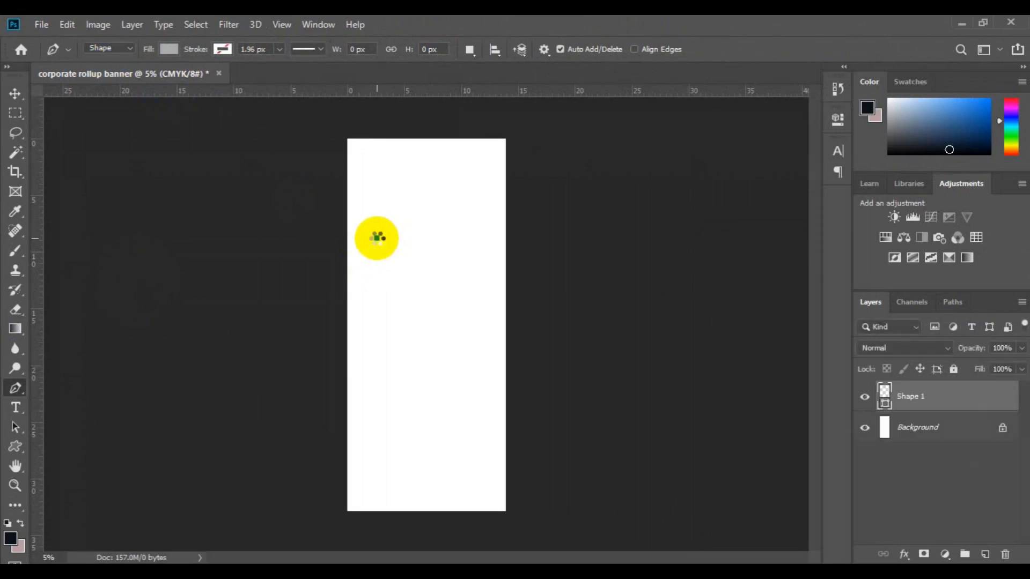
left_click(377, 289)
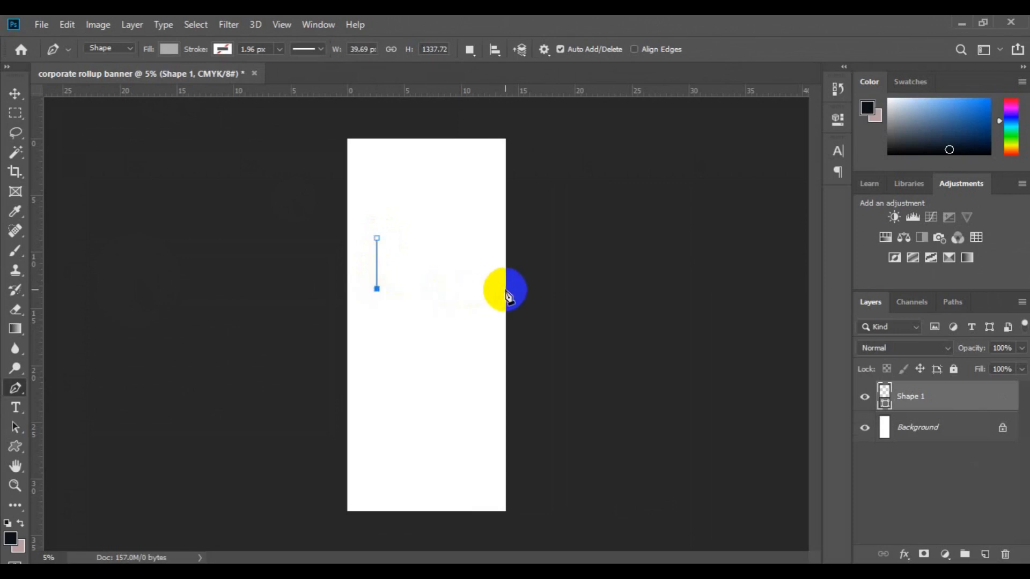
left_click(505, 288)
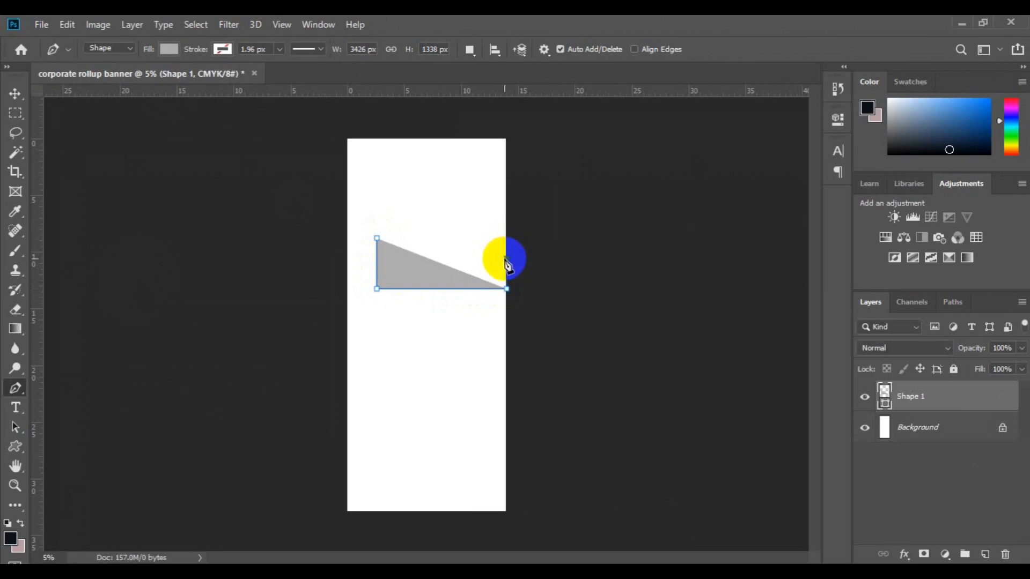
left_click(505, 258)
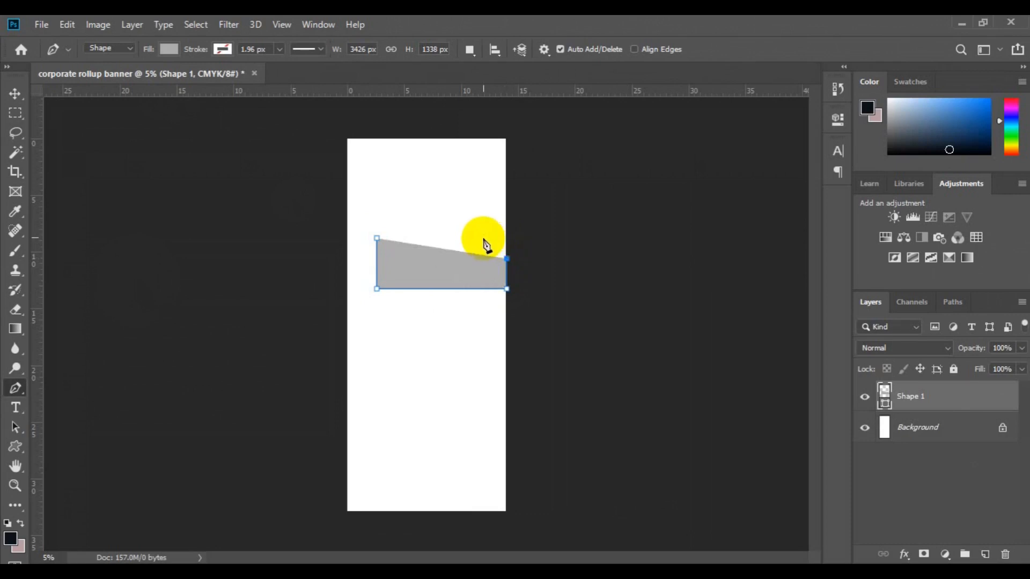
left_click(482, 235)
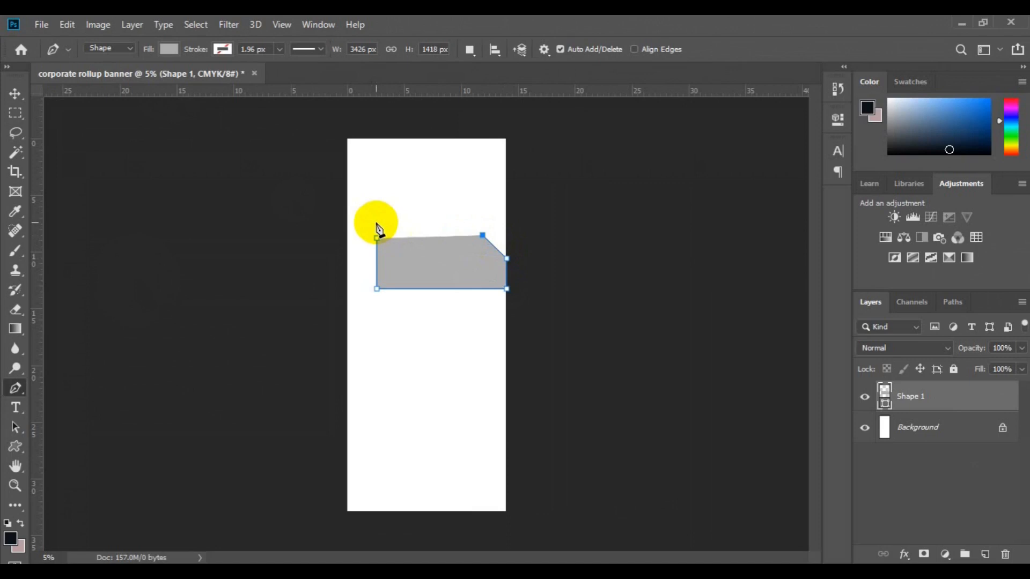
left_click(376, 224)
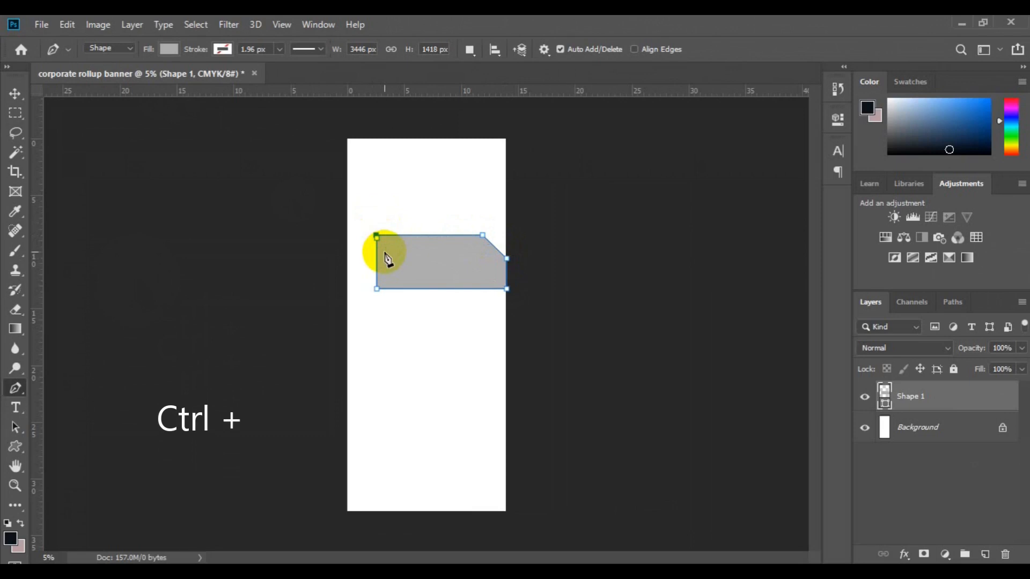
Step: Close the pen shape's path at its upper-left corner with a straight left side, and deselect its anchor points
key("ctrl+plus")
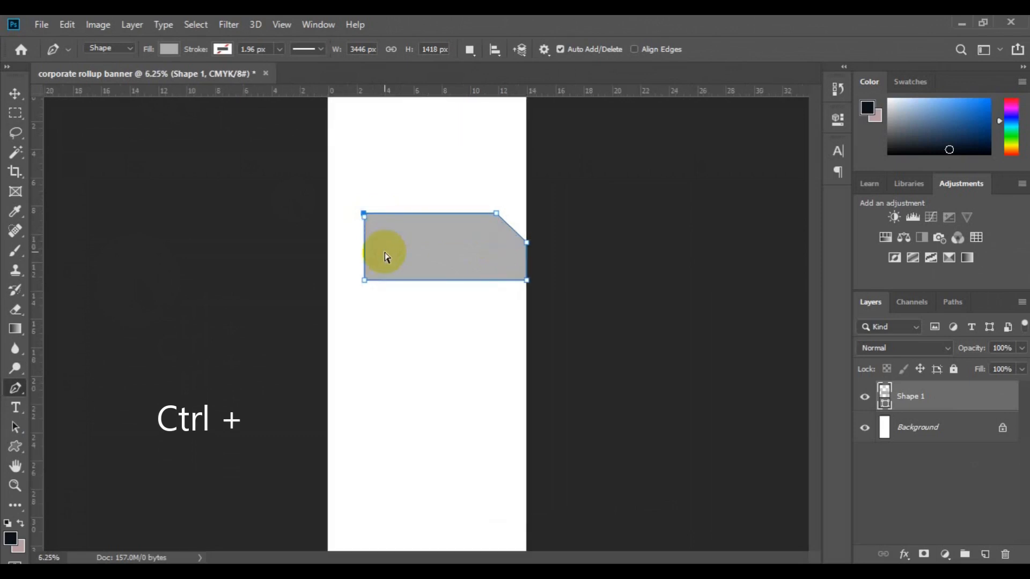
key("ctrl+plus")
key("ctrl+plus")
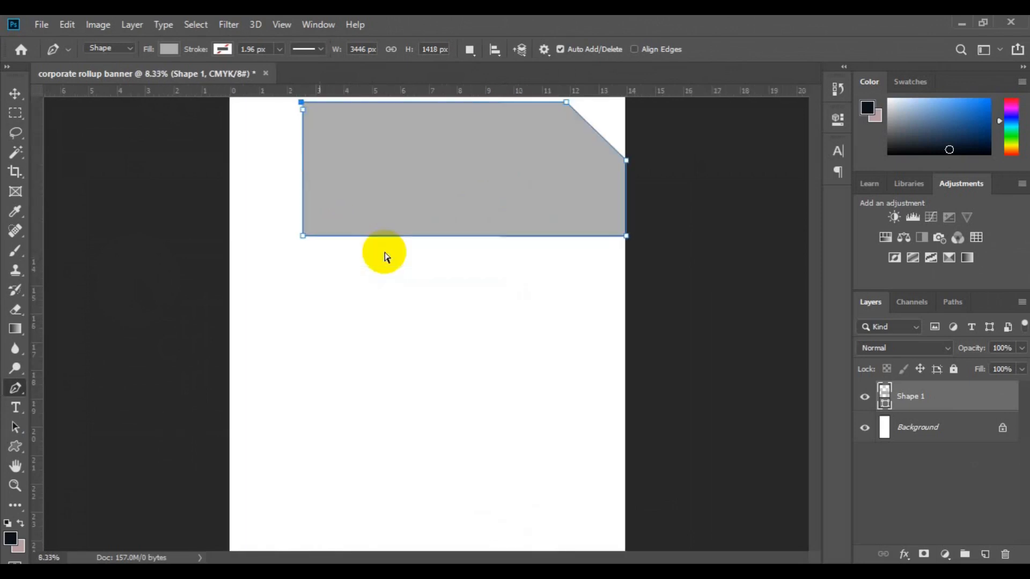
left_click(303, 111)
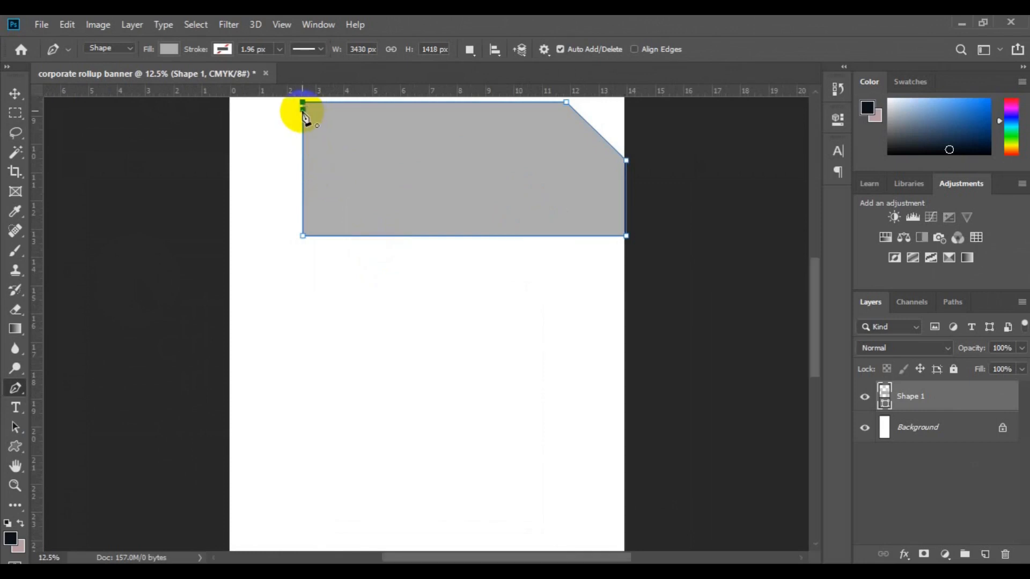
left_click(302, 111)
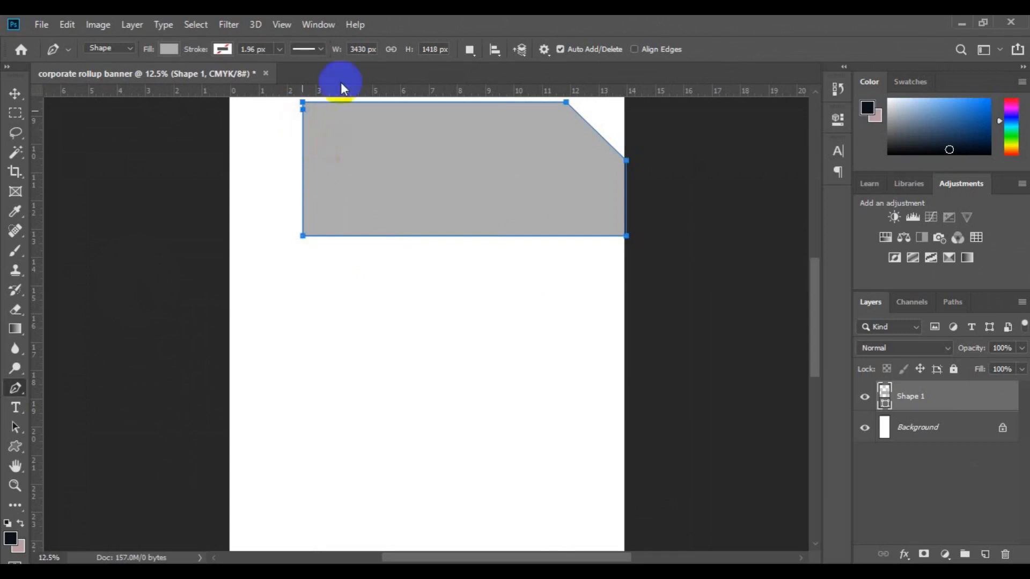
left_click(899, 427)
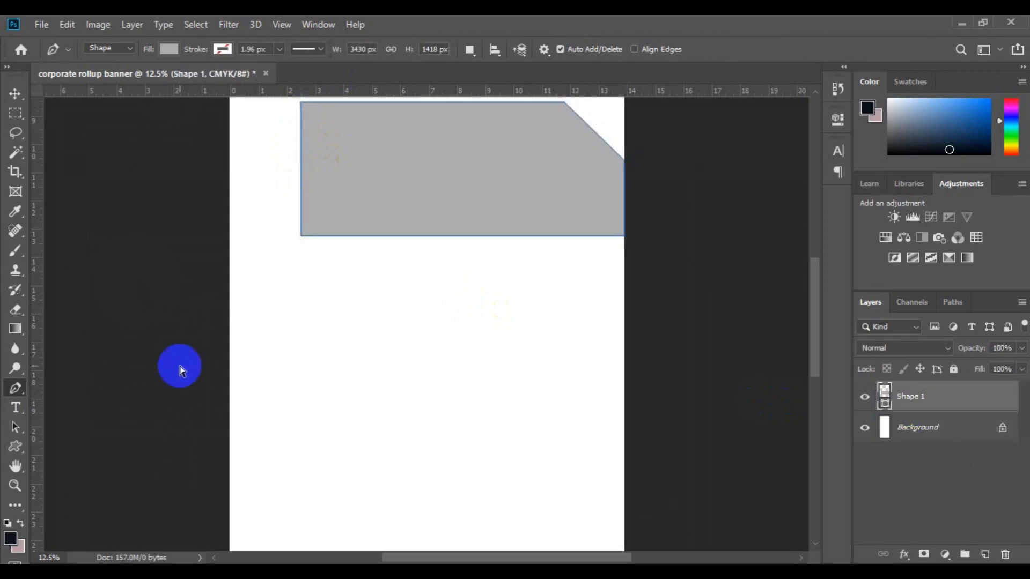
key("ctrl+minus")
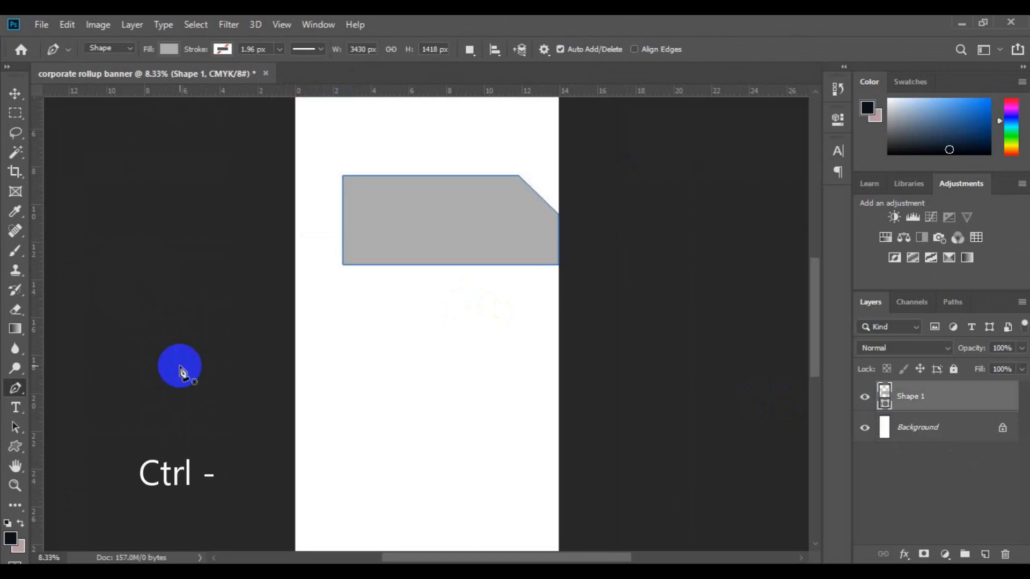
key("ctrl+minus")
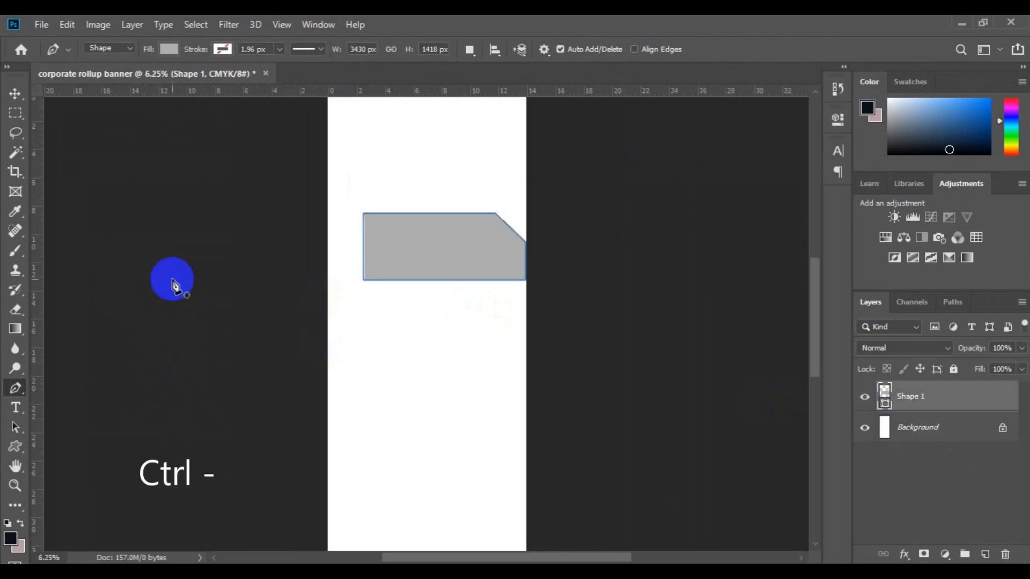
Step: Duplicate the Shape 1 layer within the same document and name the copy Shape 2
left_click(15, 94)
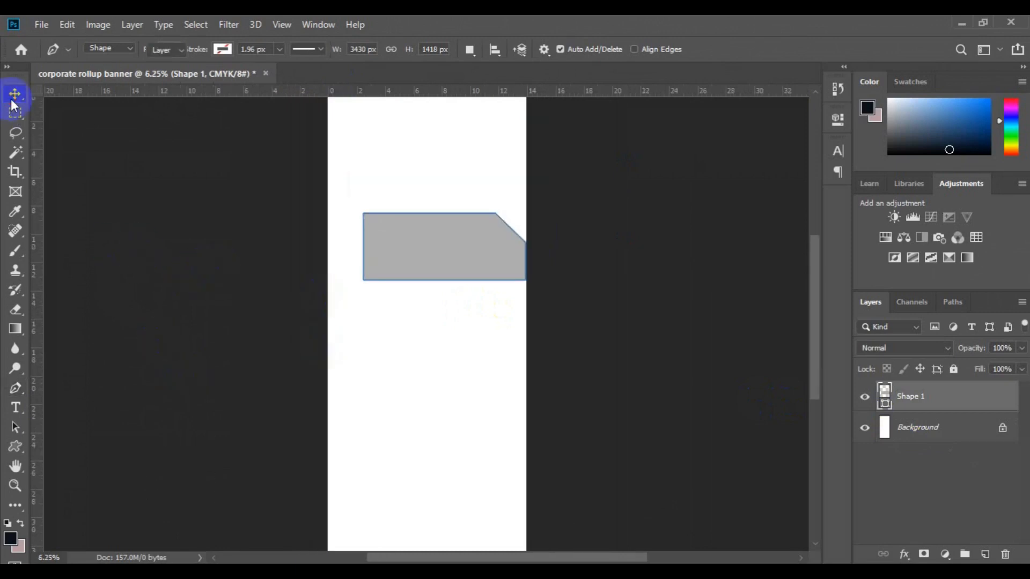
left_click(414, 264)
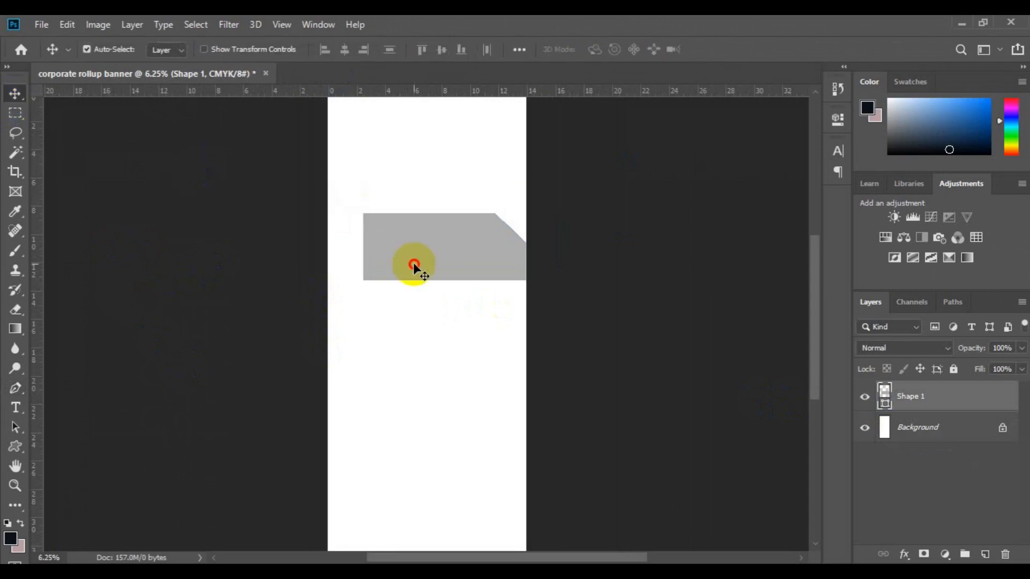
right_click(933, 395)
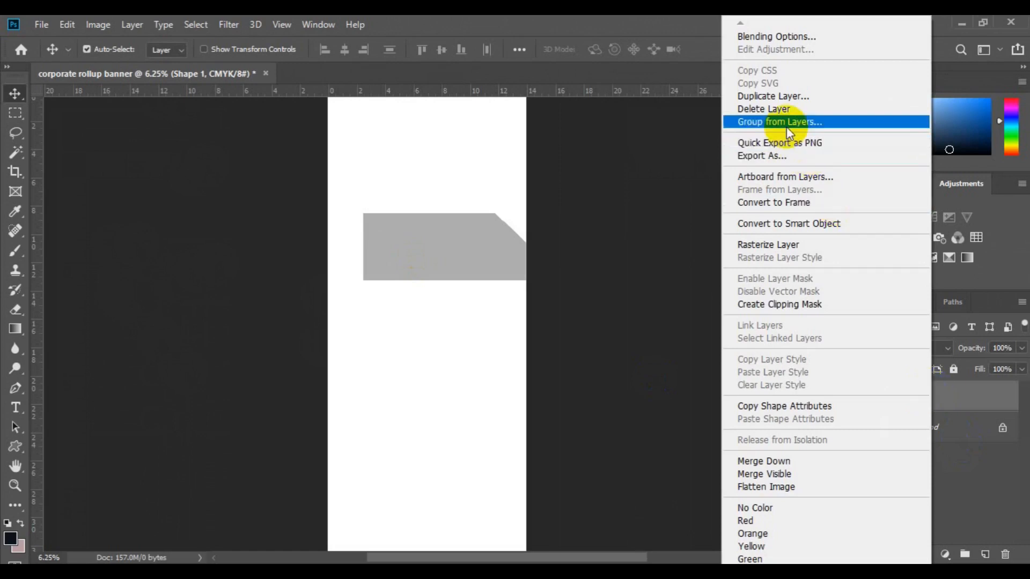
left_click(780, 99)
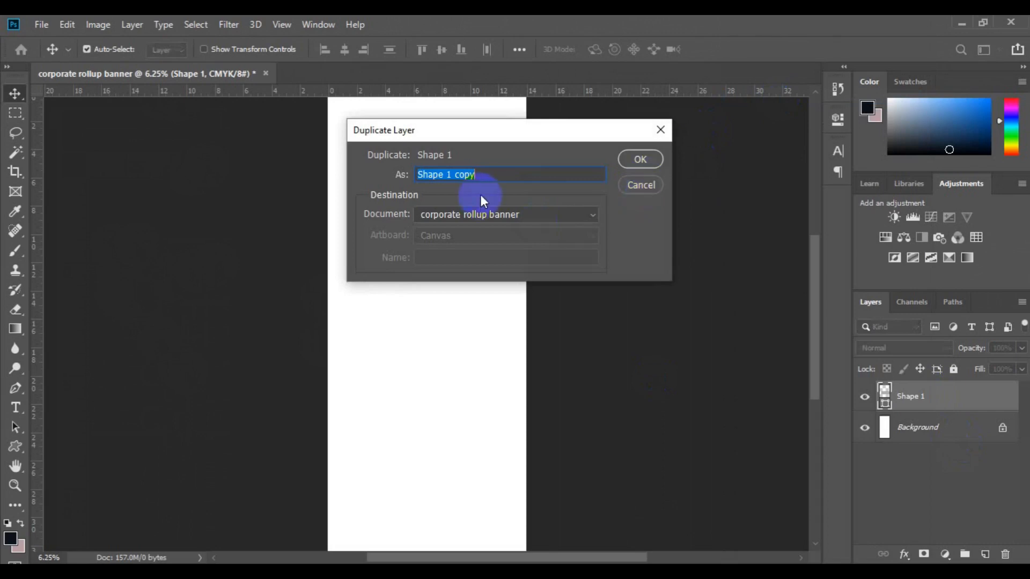
left_click(480, 176)
key("BackSpace")
key("BackSpace")
key("BackSpace")
key("BackSpace")
key("BackSpace")
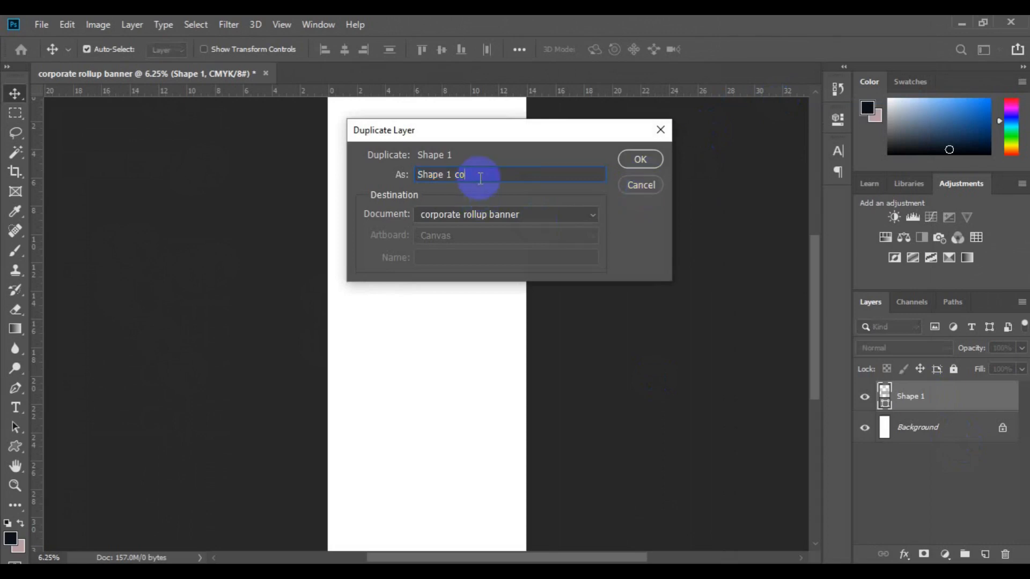
key("BackSpace")
type("2")
left_click(634, 160)
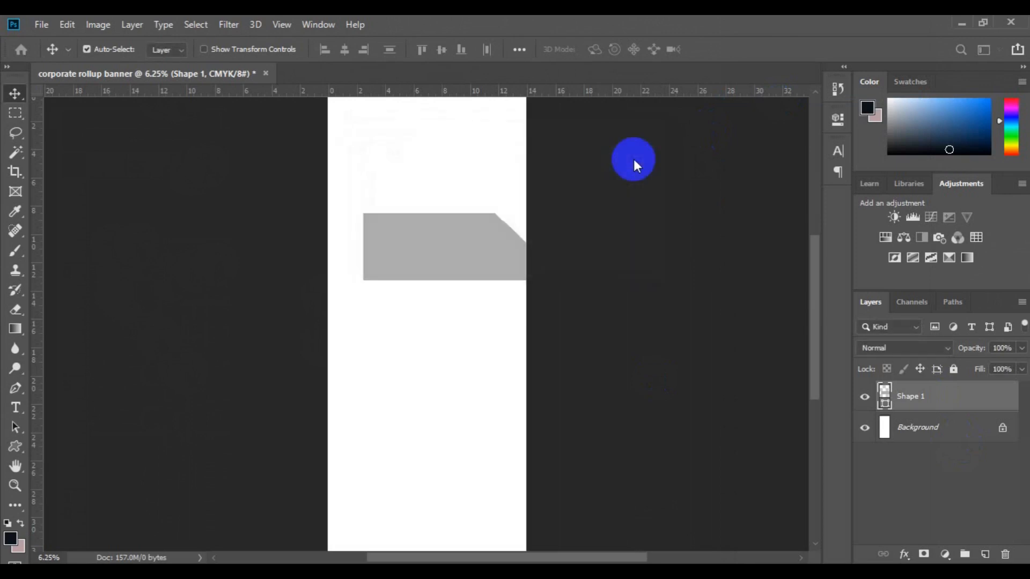
Step: Flip Shape 2 vertically and horizontally, and move it straight down below Shape 1 to a Y position of 5630 px
key("ctrl+t")
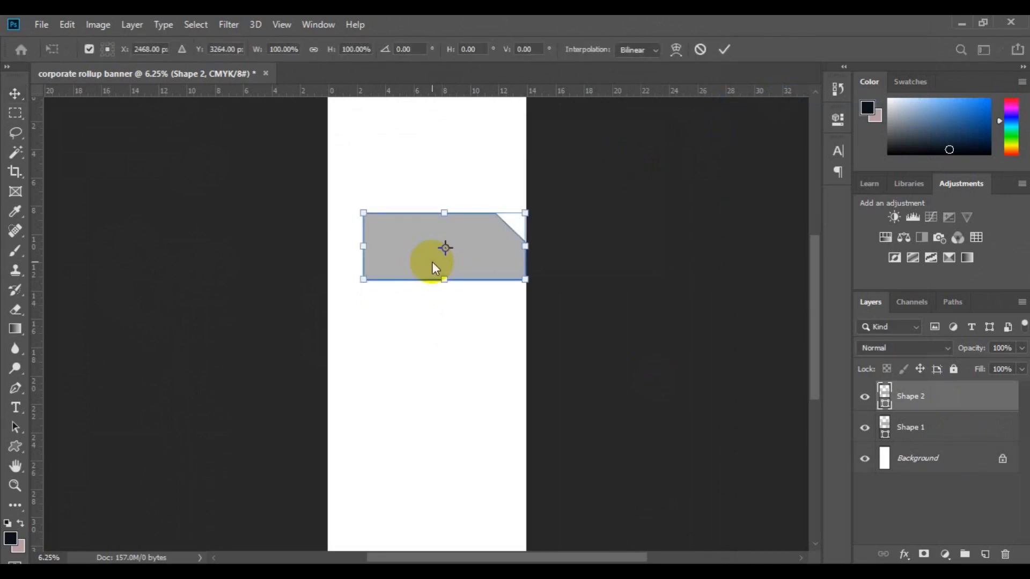
right_click(432, 263)
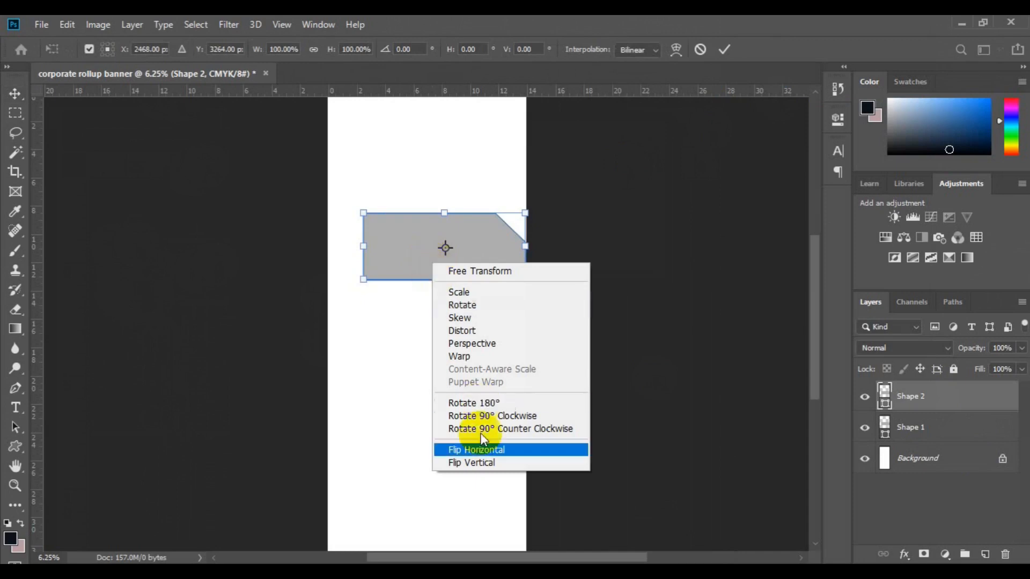
left_click(489, 463)
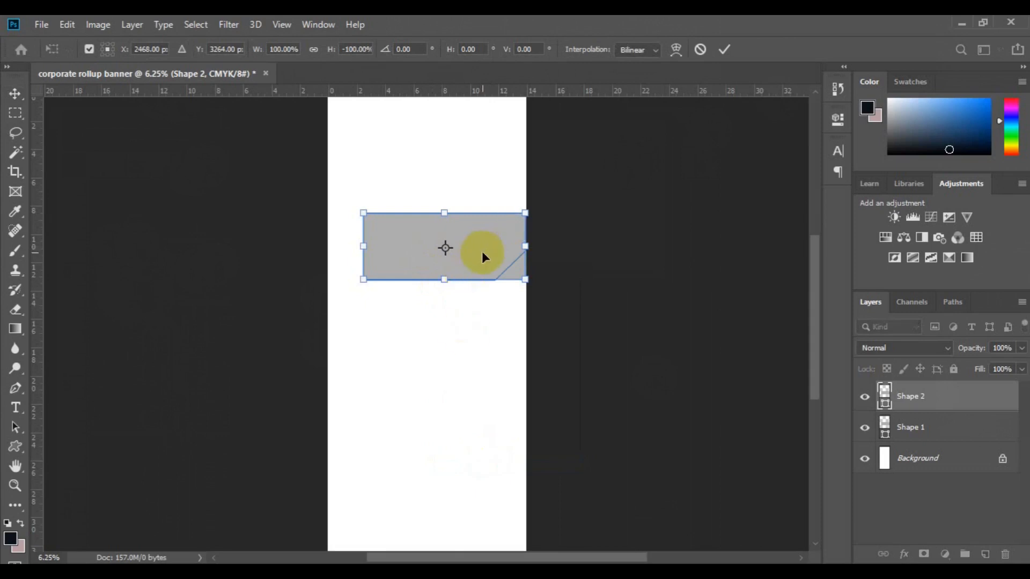
left_click_drag(481, 251, 476, 363)
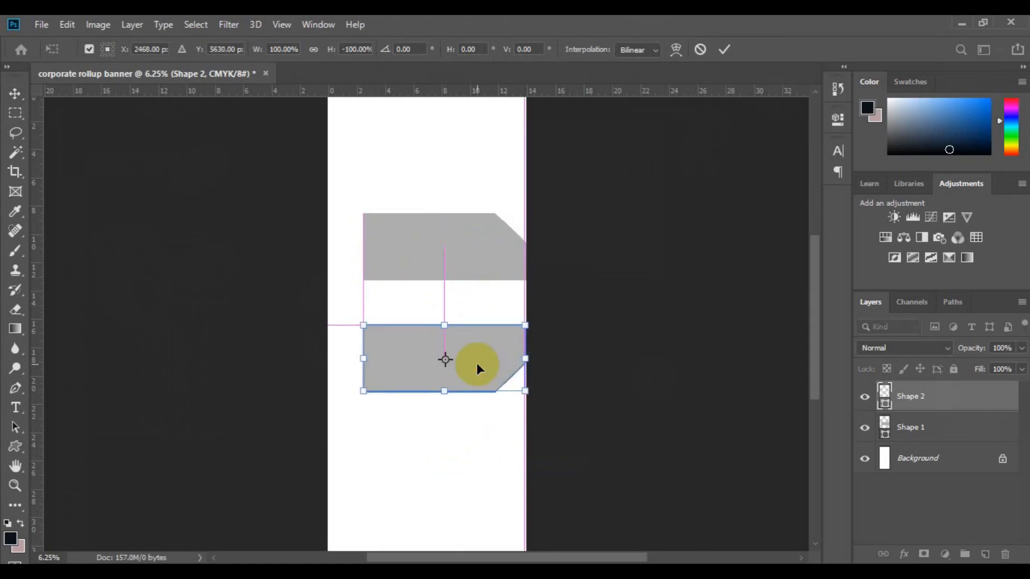
right_click(477, 364)
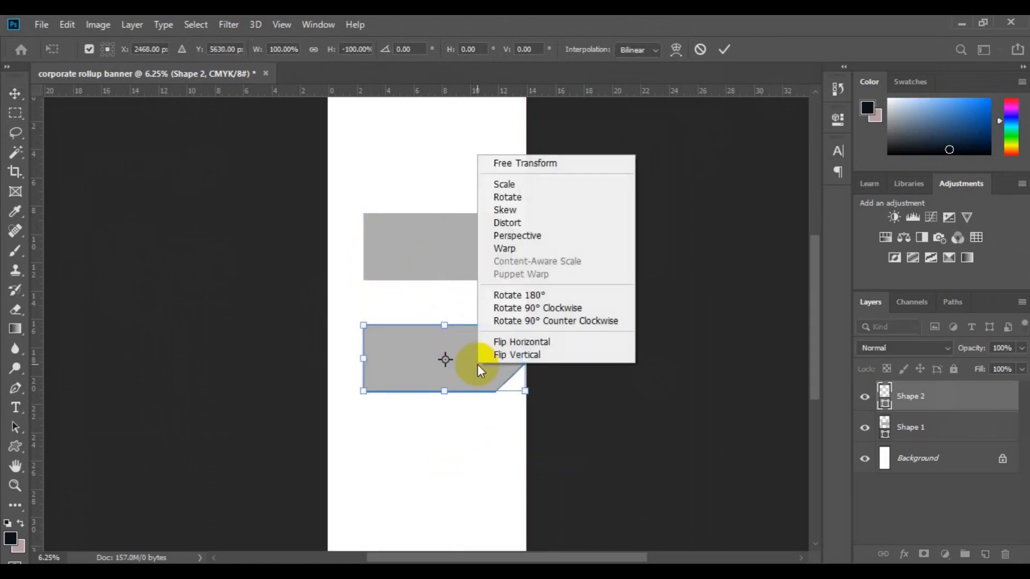
left_click(536, 343)
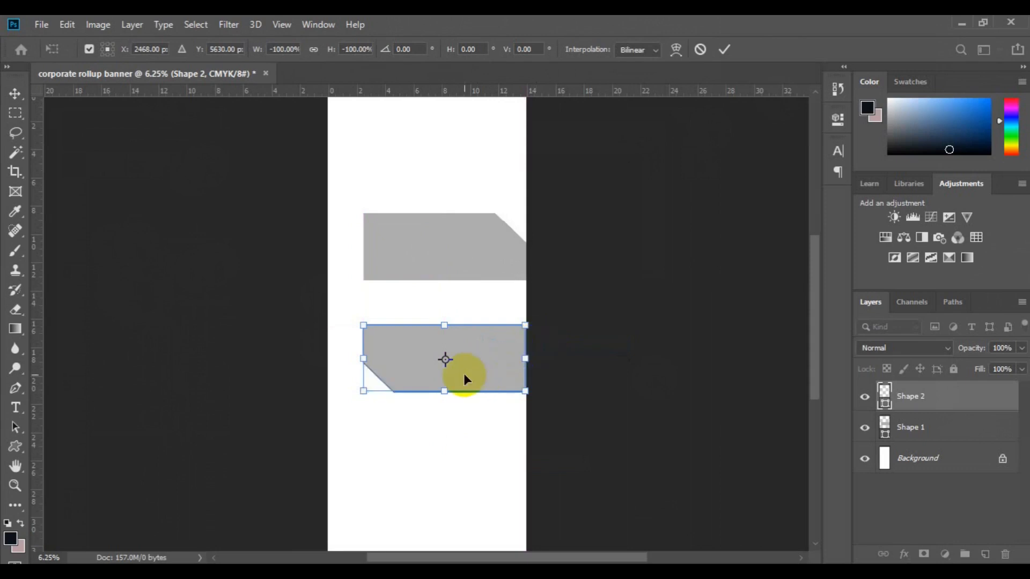
left_click(724, 52)
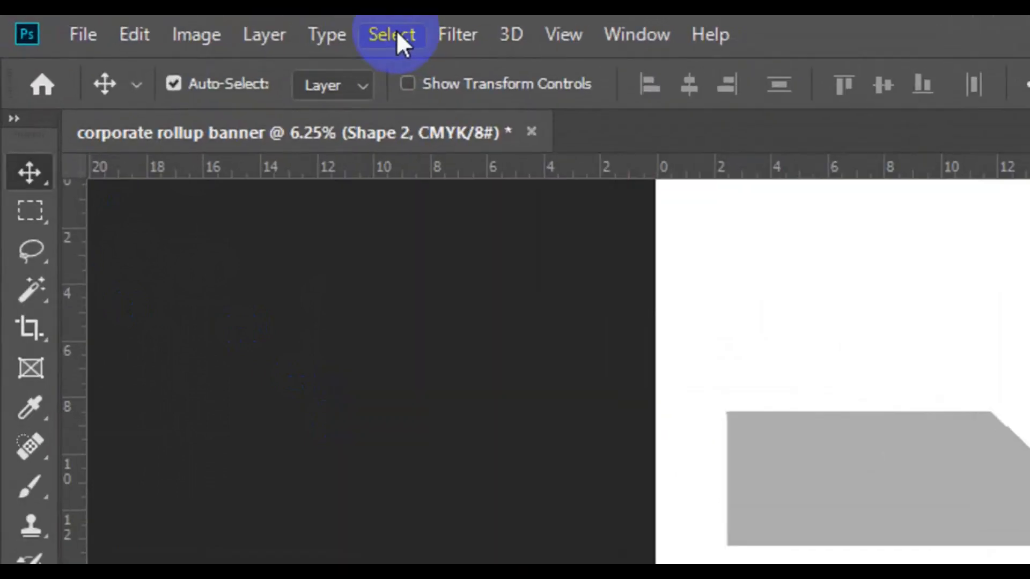
Step: Align Shape 2 to the left edge of the canvas using a selection of the whole canvas, and clear that selection
left_click(397, 30)
left_click(426, 75)
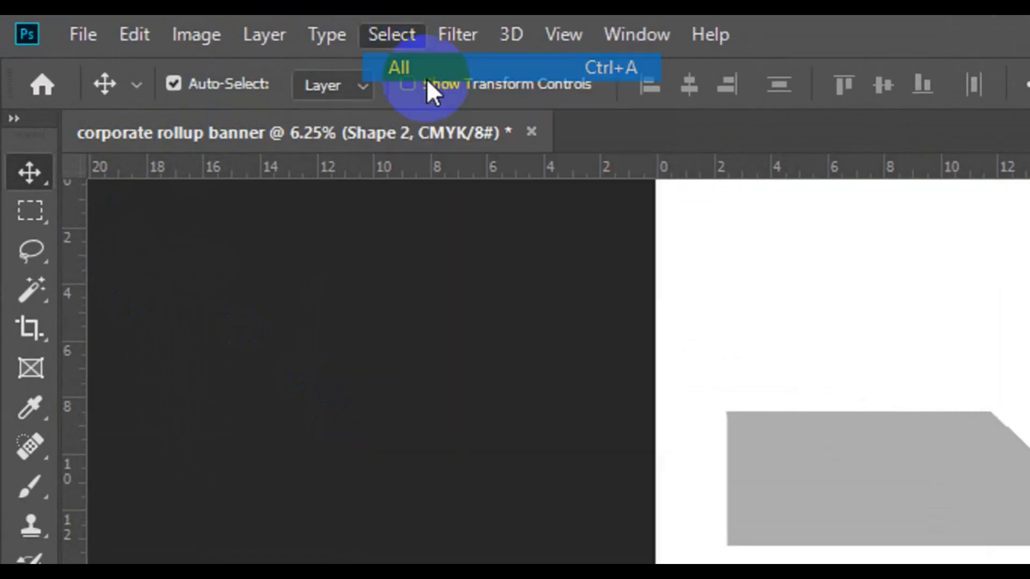
left_click(651, 99)
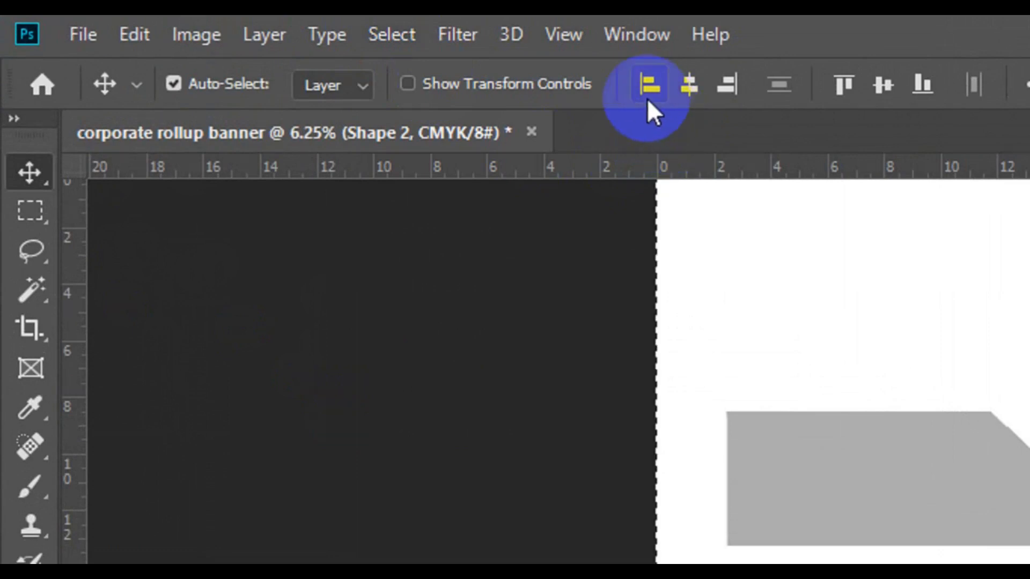
left_click(647, 98)
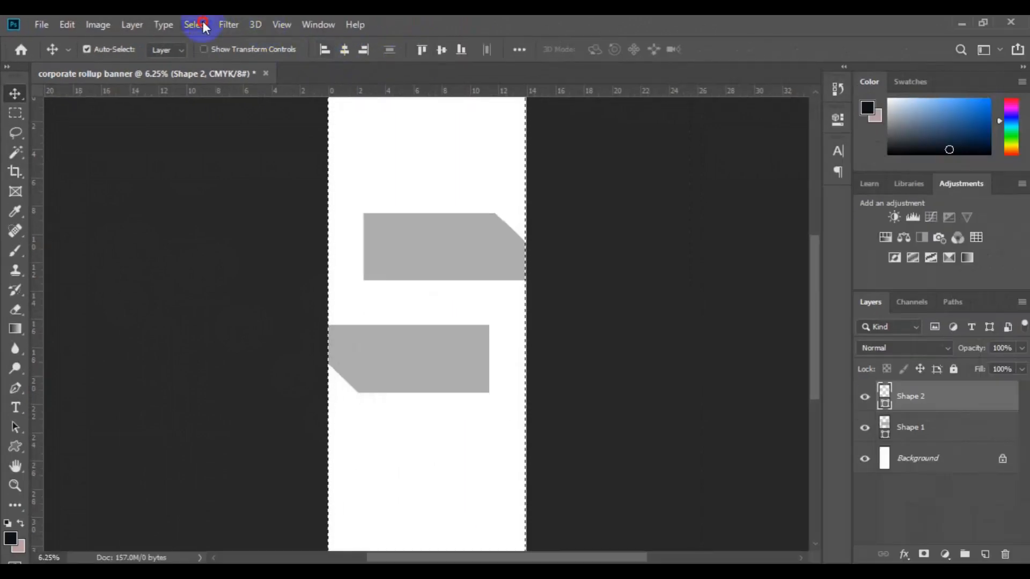
left_click(203, 24)
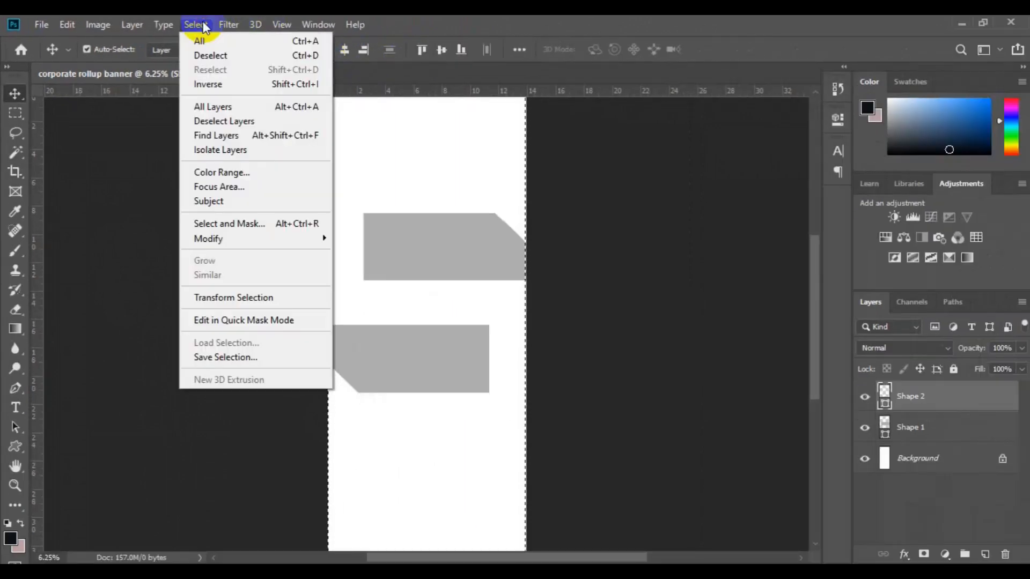
left_click(238, 60)
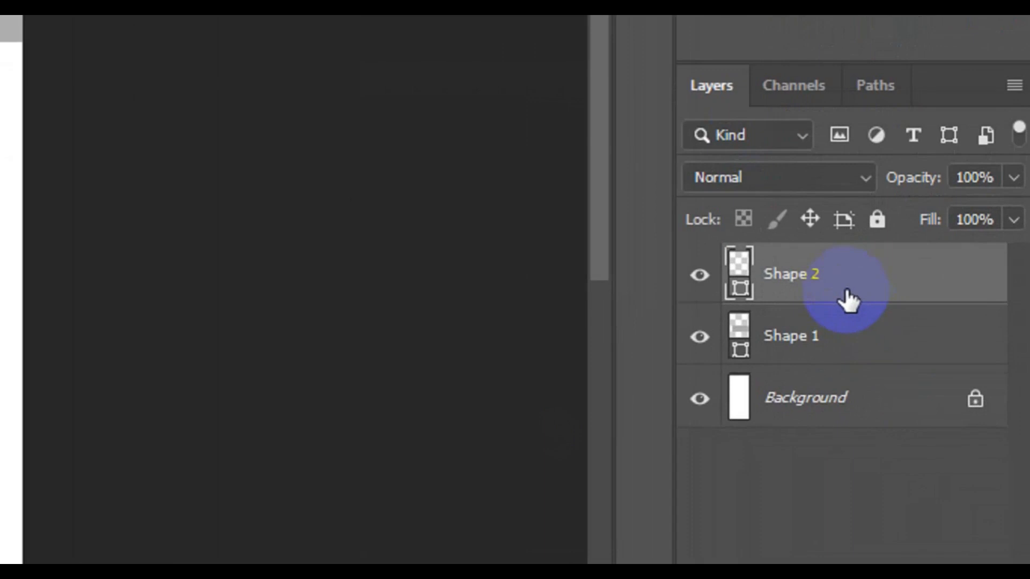
Step: Duplicate the Shape 2 layer within the same document as Shape 3, and hide the copy
right_click(938, 406)
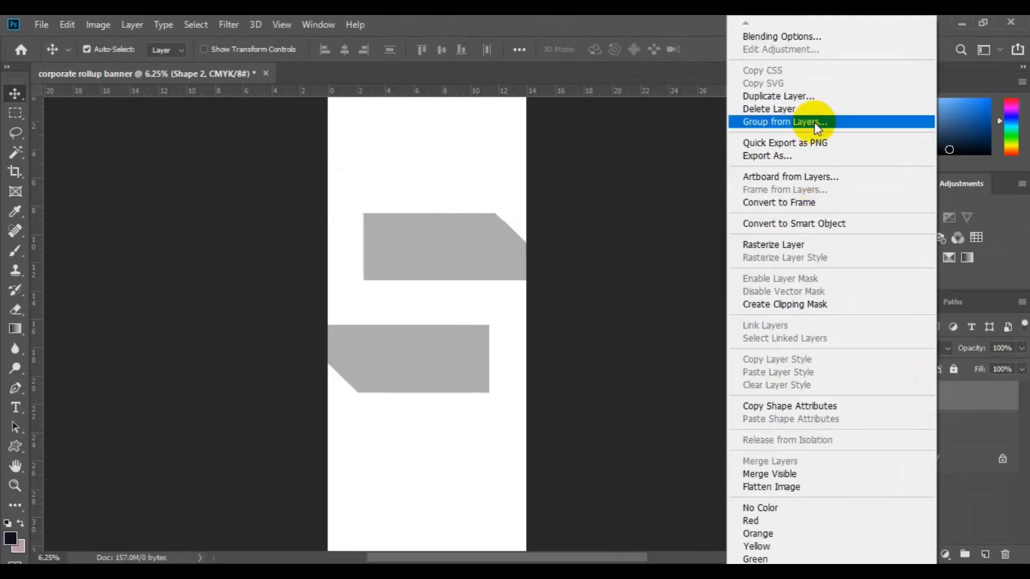
left_click(810, 101)
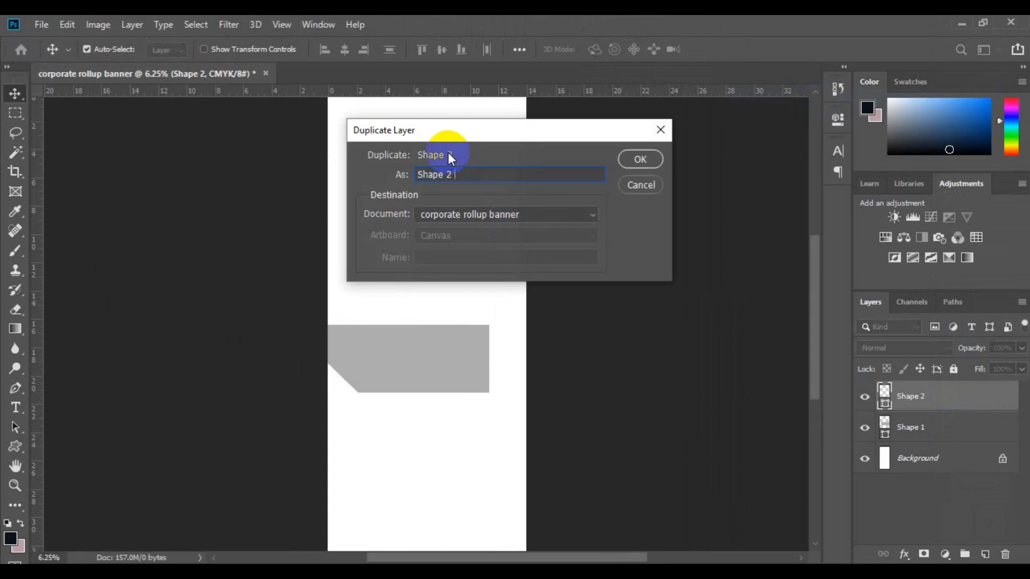
type("3")
left_click(640, 159)
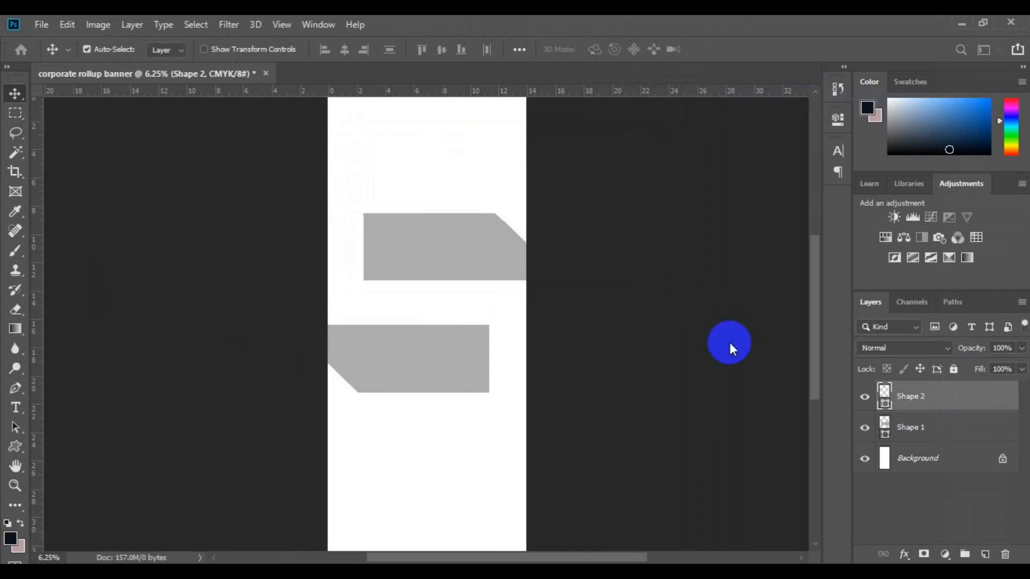
left_click(864, 406)
left_click(864, 401)
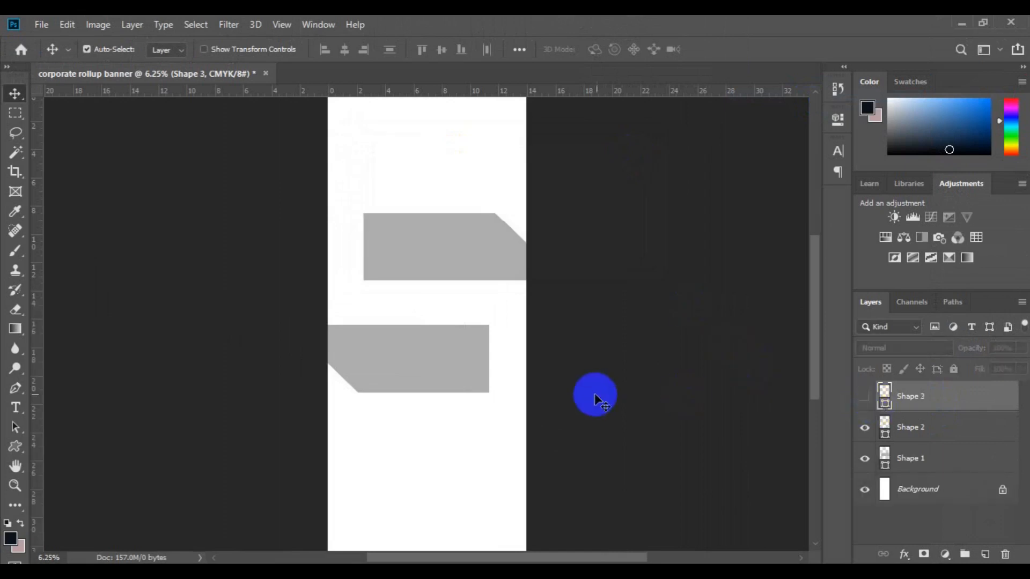
Step: Move Shape 1 and Shape 2 straight up the banner by about 4 inches each
key("ctrl+minus")
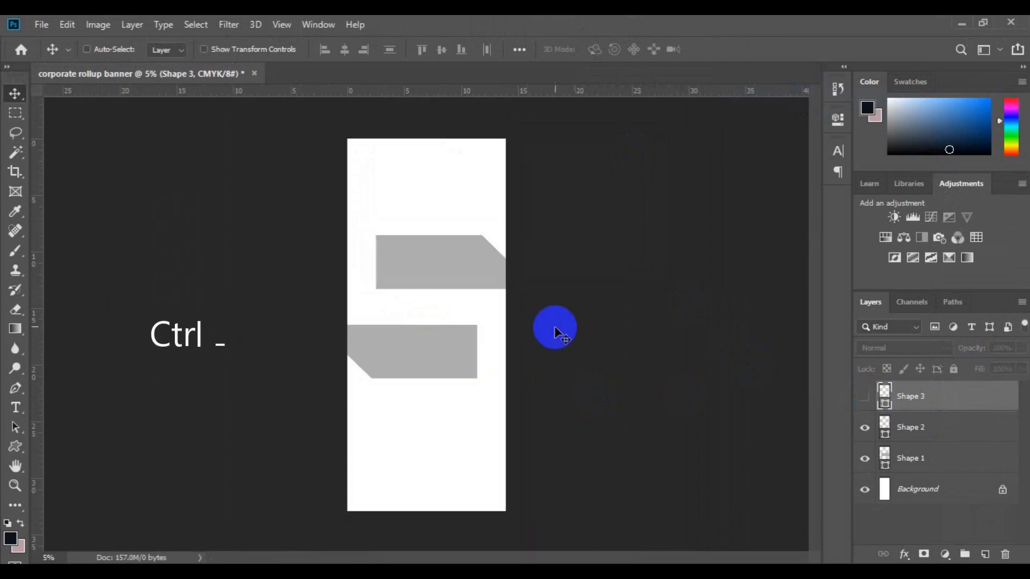
left_click(460, 260)
left_click_drag(461, 262, 463, 215)
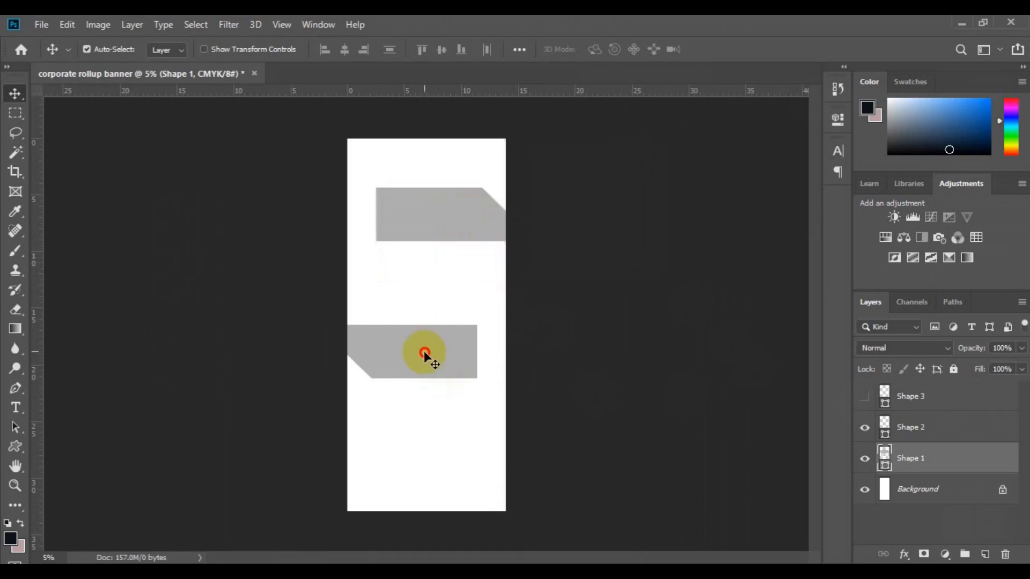
left_click(424, 352)
left_click_drag(423, 352, 416, 314)
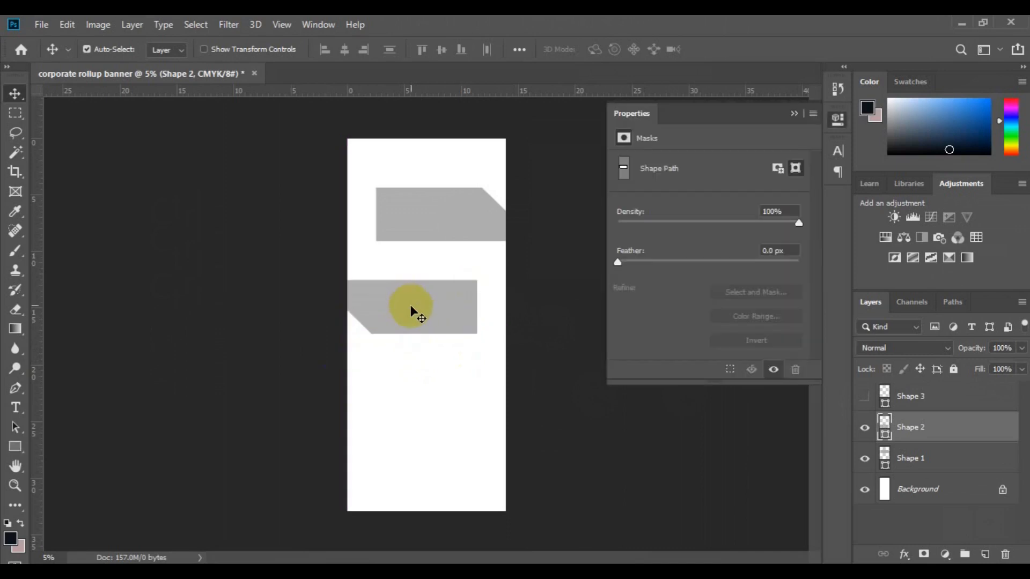
Step: Duplicate Shape 2 as Shape 4 and place the copy over the banner's upper-right corner, extending past the top and right edges
right_click(922, 437)
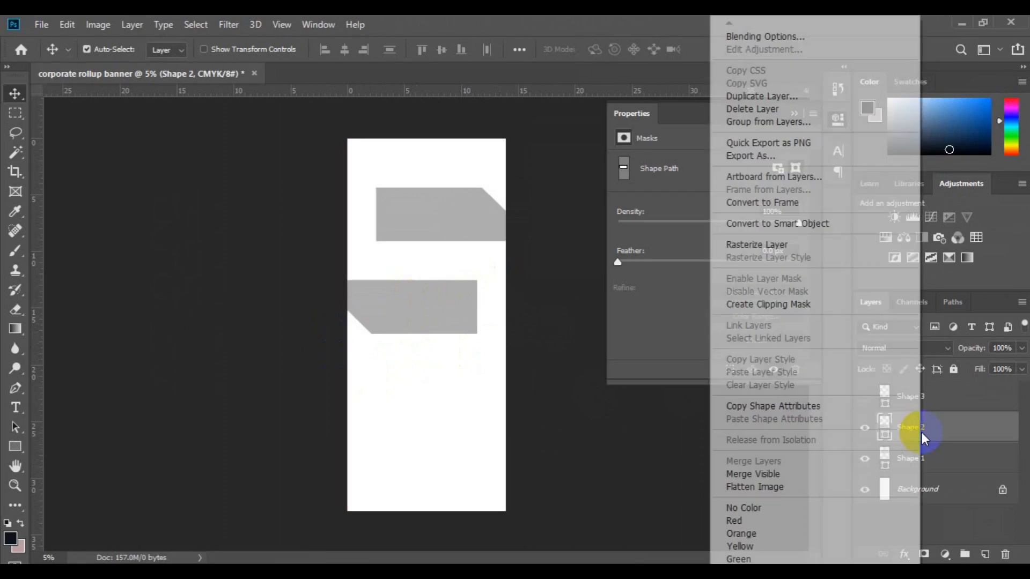
left_click(778, 96)
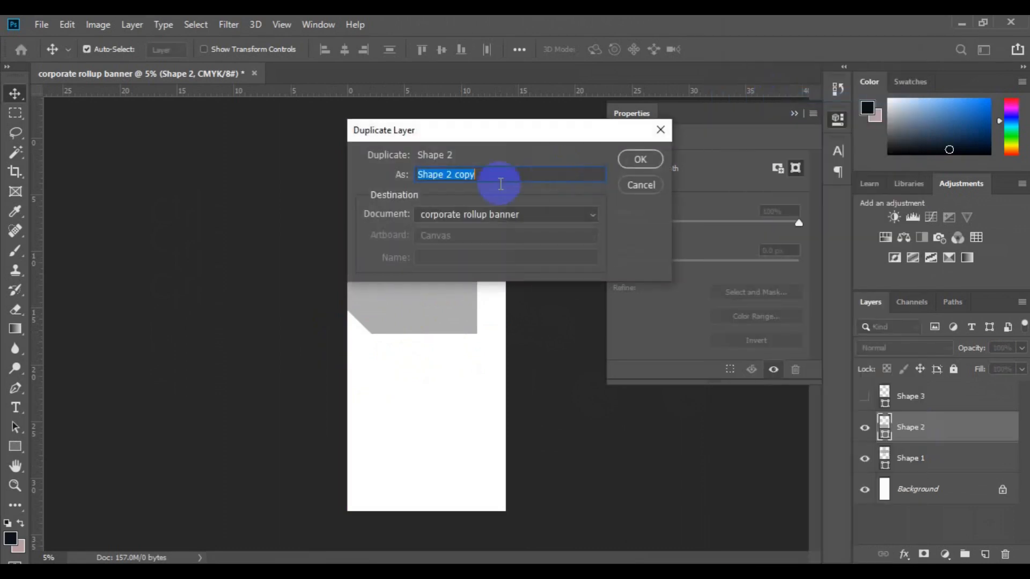
left_click(500, 181)
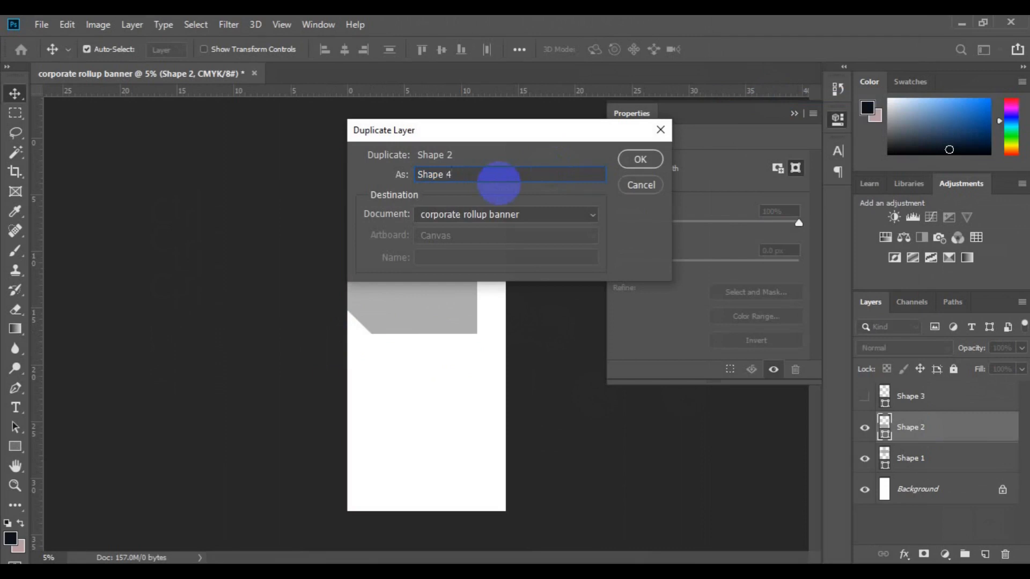
left_click(638, 161)
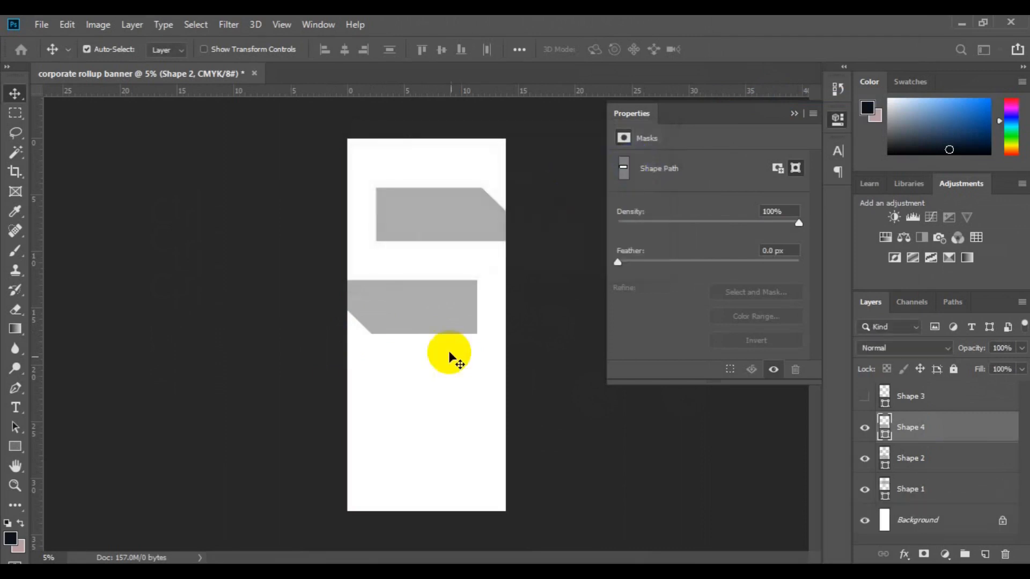
left_click_drag(414, 320, 488, 159)
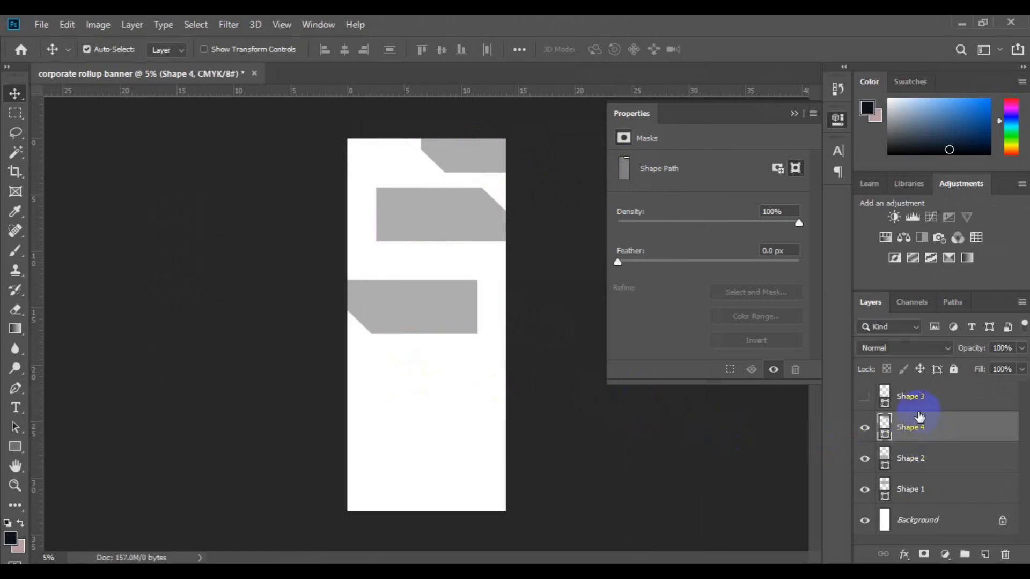
Step: Duplicate the Shape 1 layer within the same document and name the copy Shape 5
left_click(411, 216)
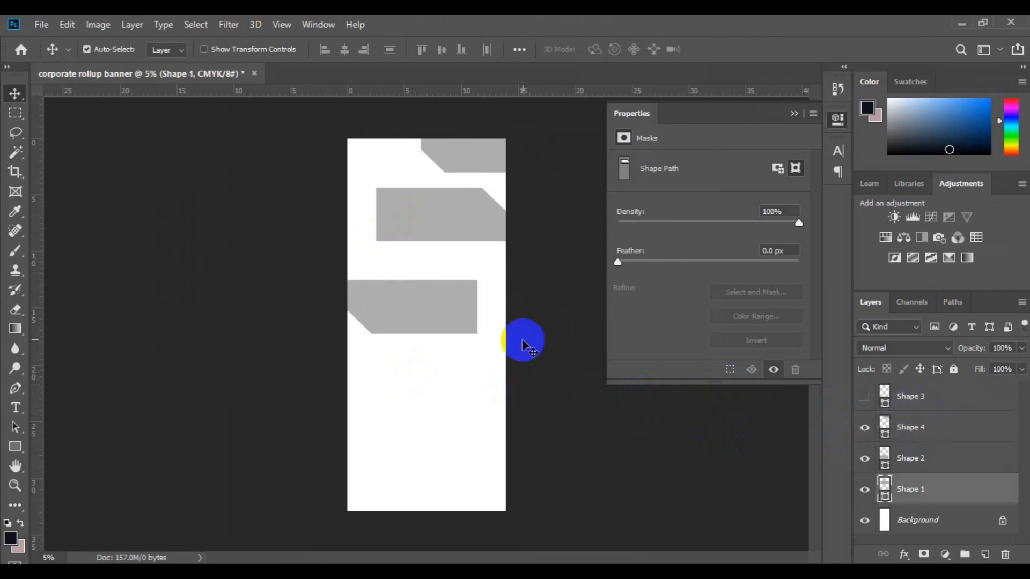
right_click(923, 487)
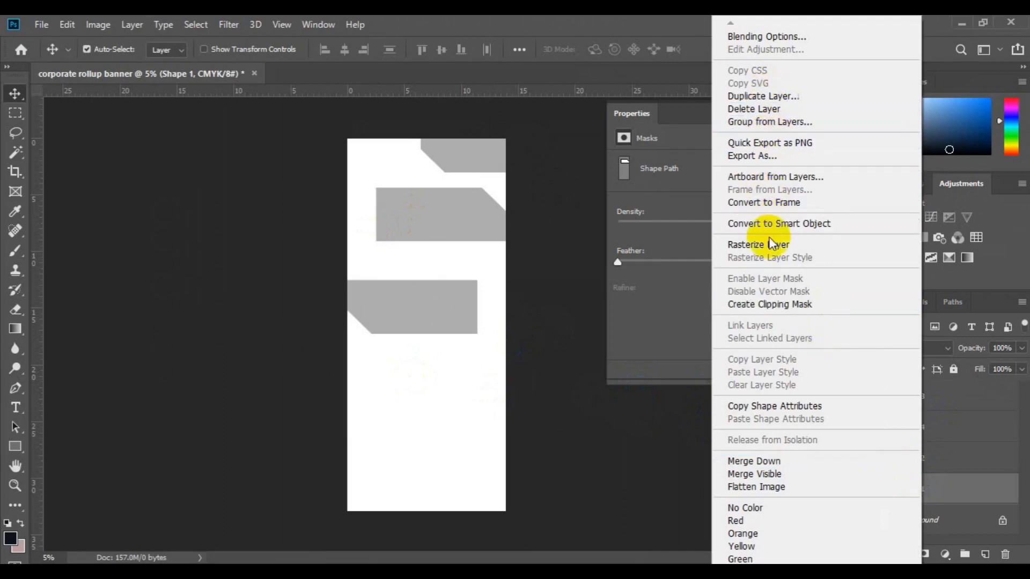
left_click(779, 103)
left_click(482, 173)
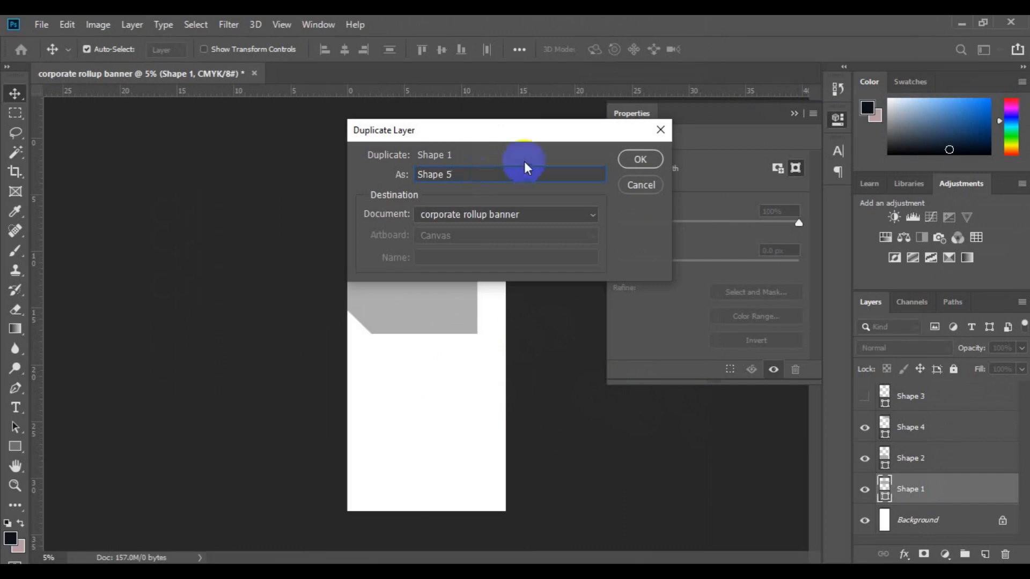
left_click(624, 159)
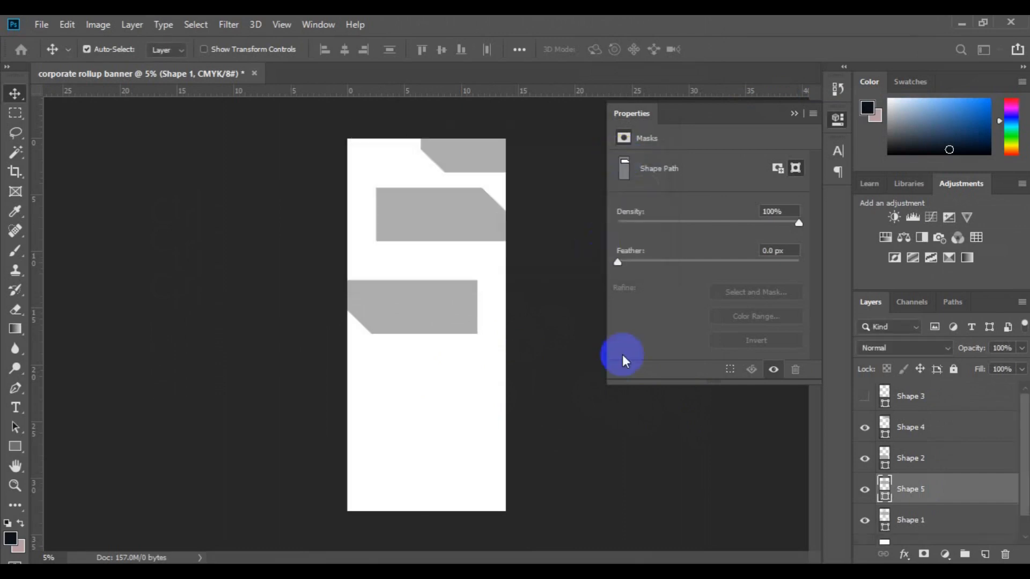
Step: Change the fill color of Shape 5 to dark purple, #311f2c
double_click(884, 499)
left_click(703, 289)
left_click(960, 131)
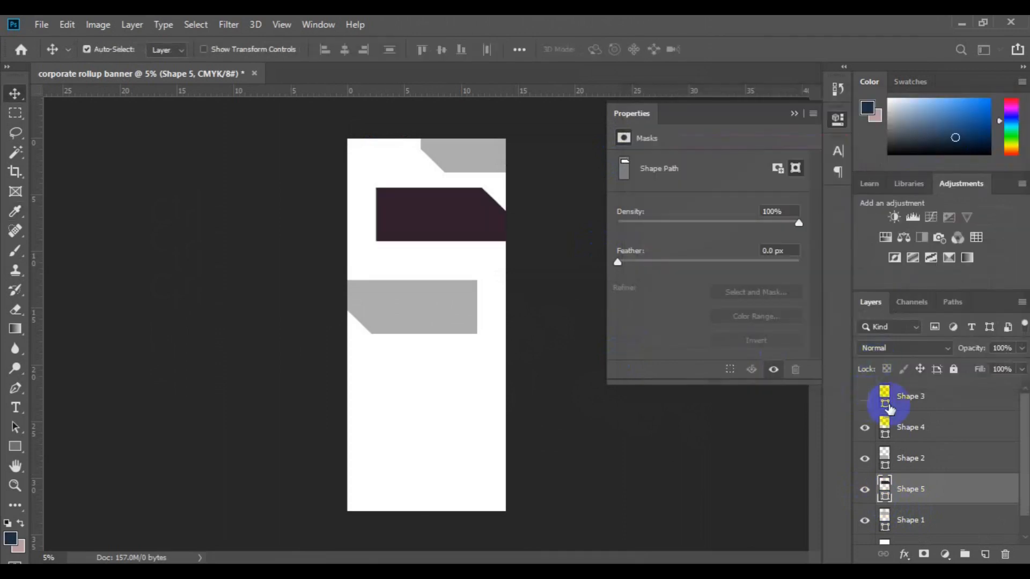
Step: Show Shape 3, set its fill to the dark purple #311f2c sampled from Shape 5, and hide the layer again
left_click(898, 407)
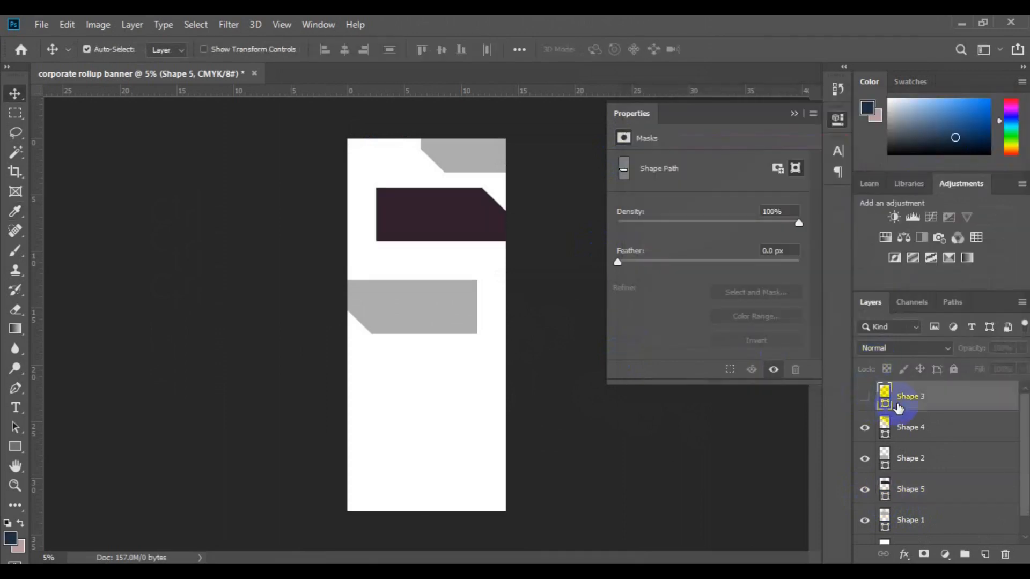
left_click(866, 400)
left_click(884, 408)
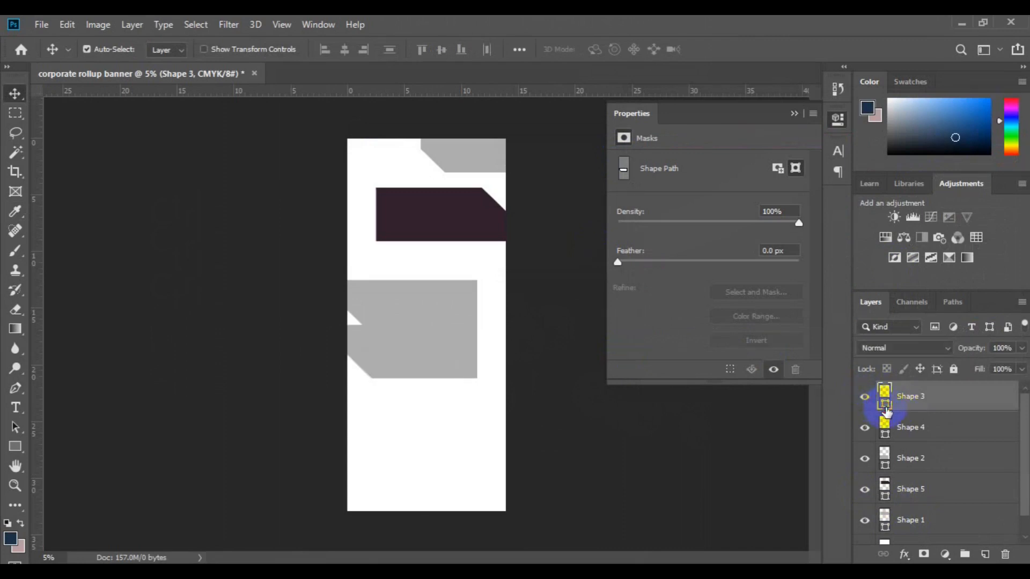
double_click(885, 408)
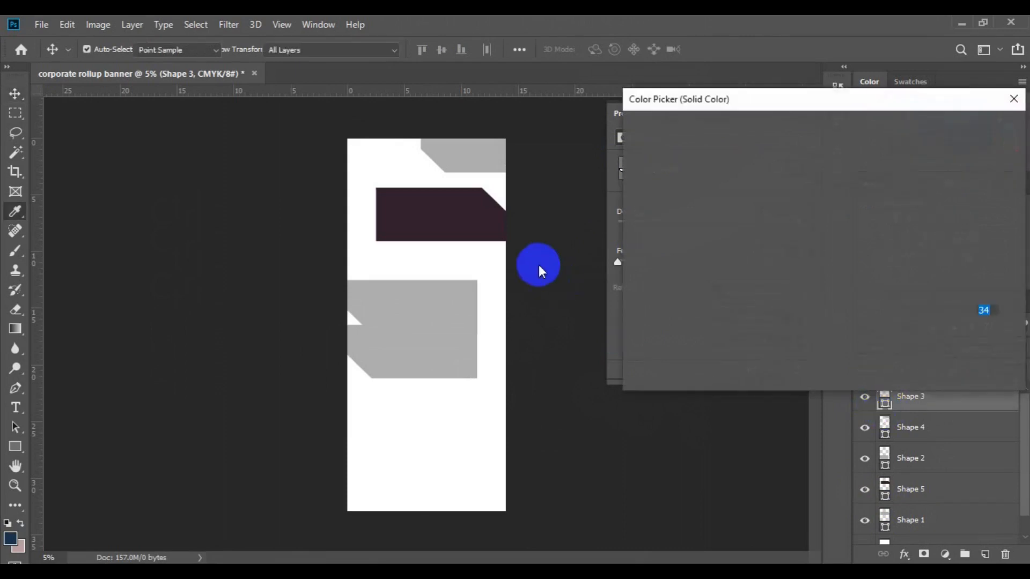
left_click(466, 219)
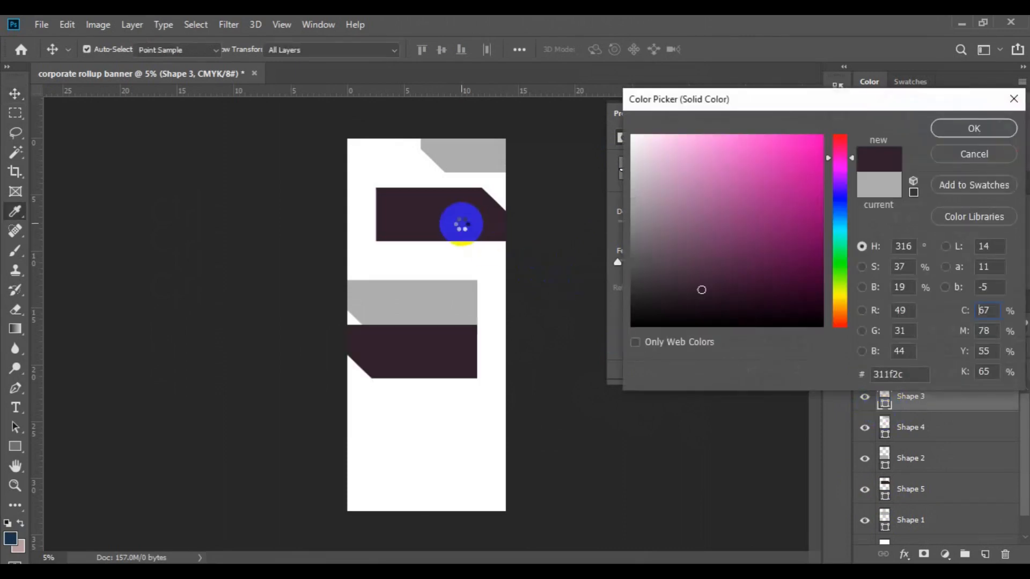
left_click(982, 130)
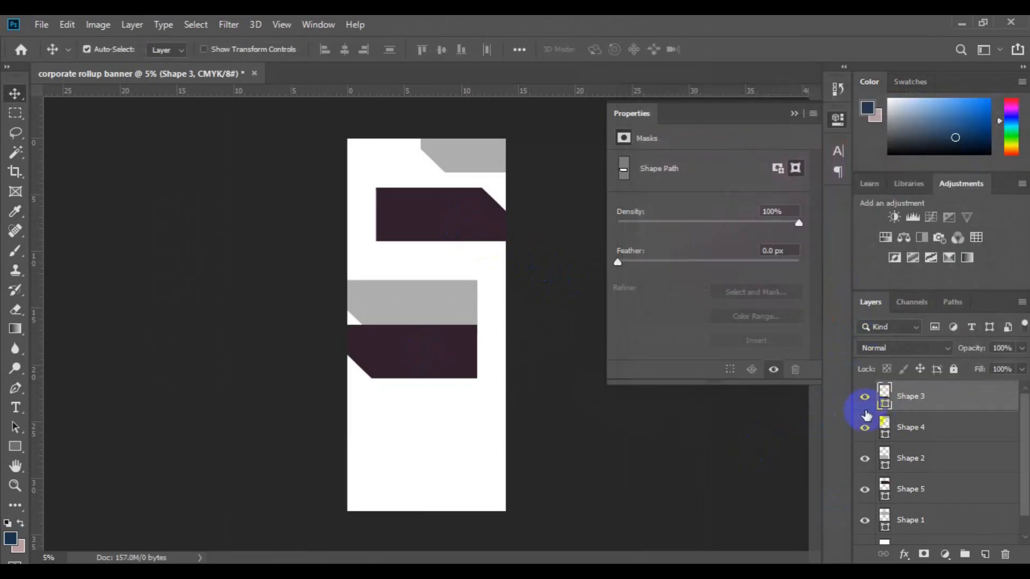
left_click(865, 399)
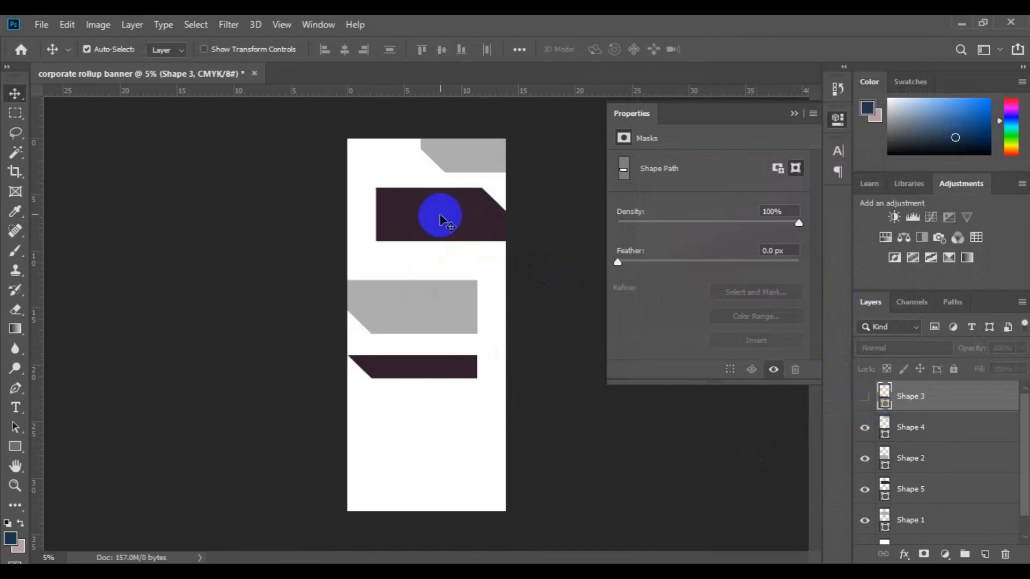
Step: Hide the dark purple Shape 5 layer and collapse the shape mask properties
left_click(440, 215)
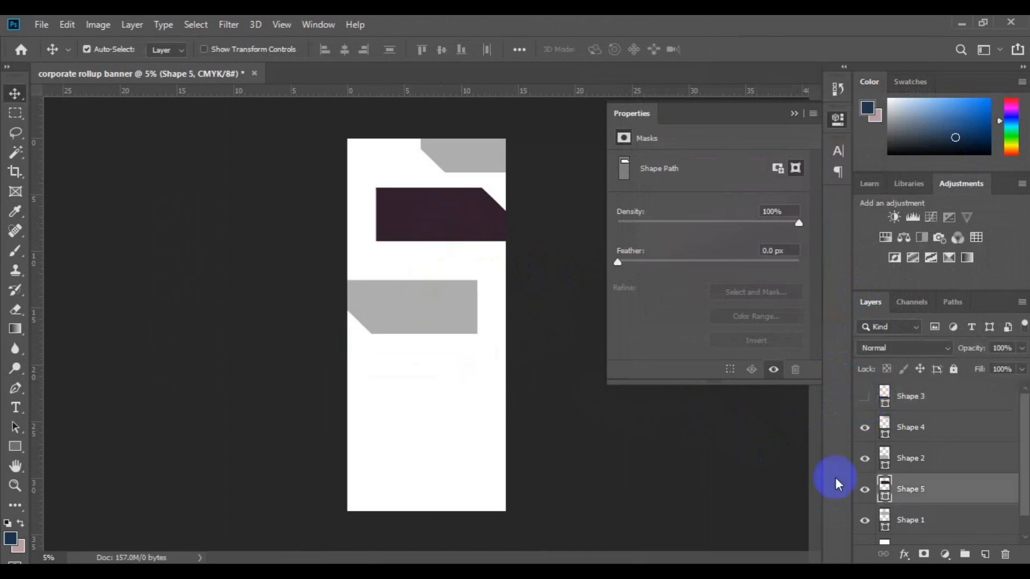
left_click(862, 496)
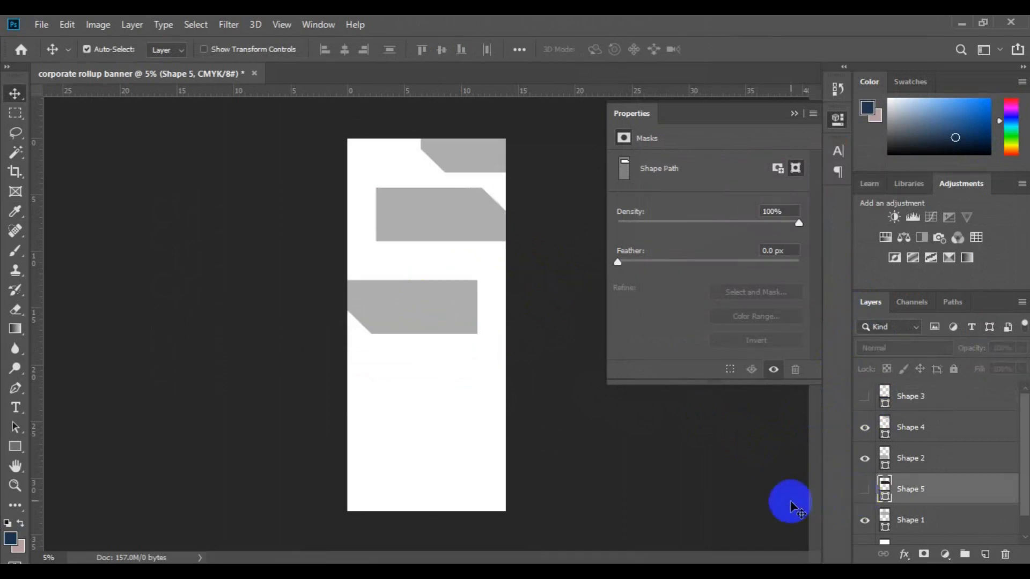
left_click(793, 113)
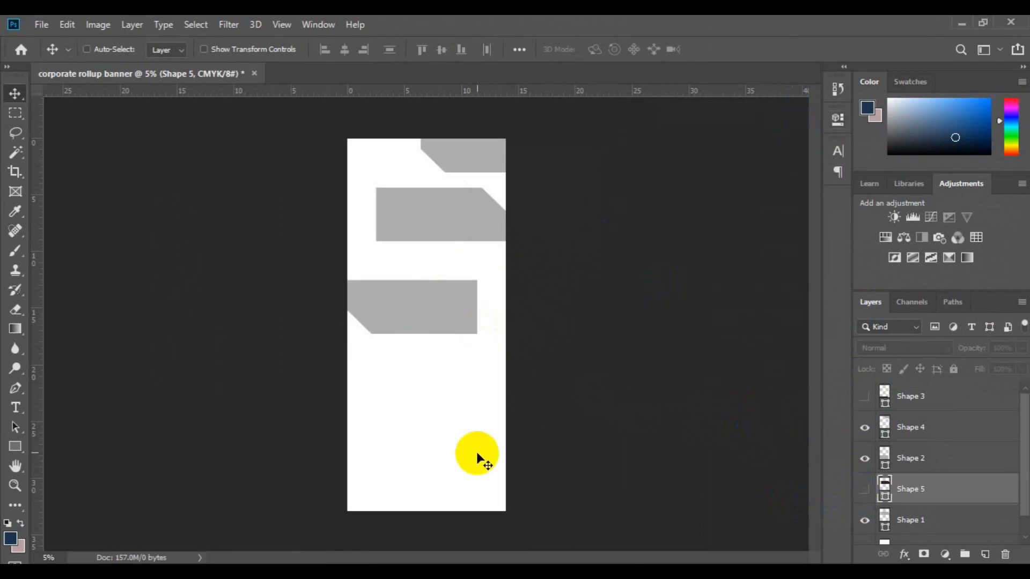
Step: Choose the Pen tool and create a new layer directly above Shape 2
key("ctrl+plus")
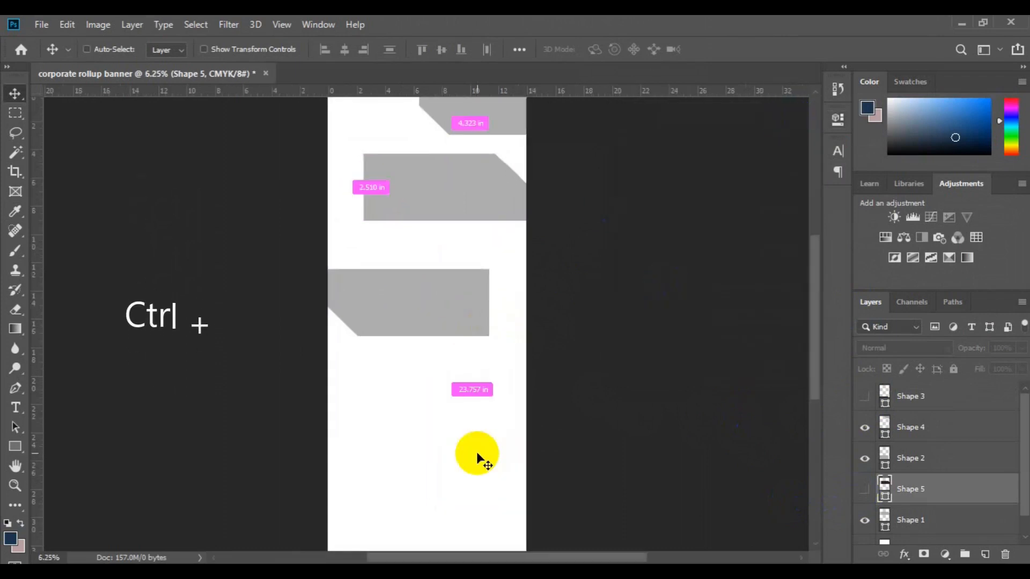
key("ctrl+plus")
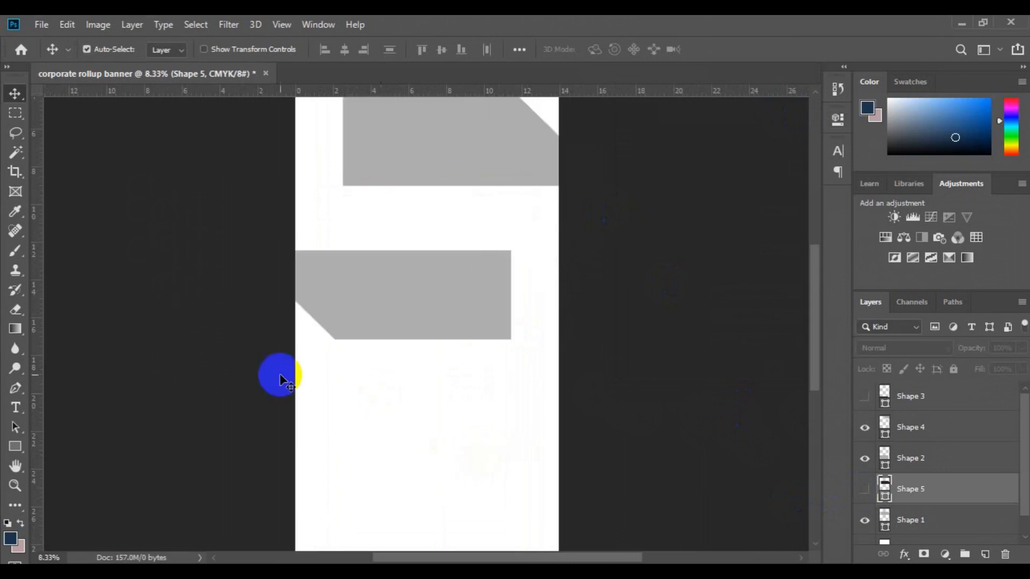
left_click(378, 311)
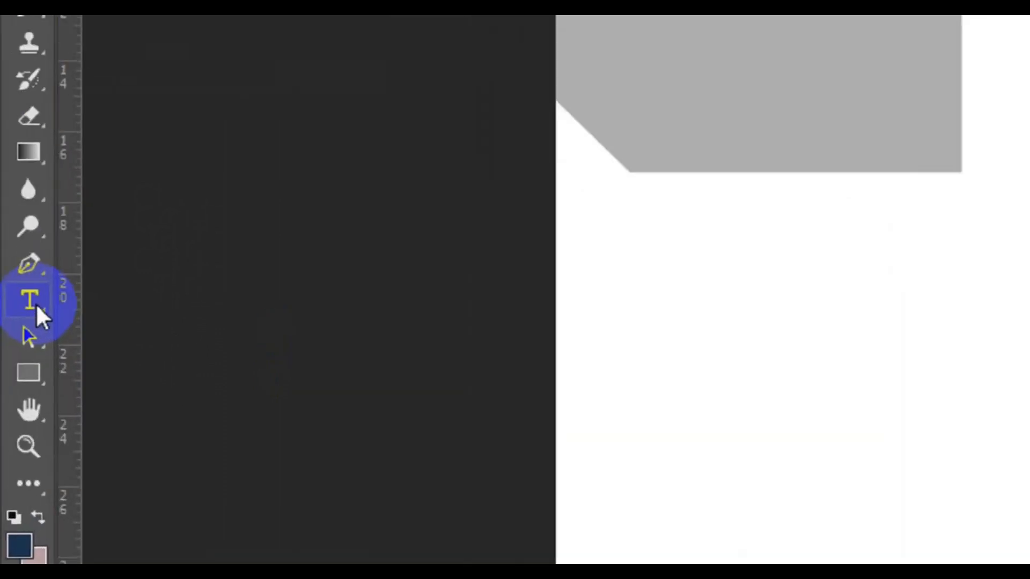
left_click(34, 257)
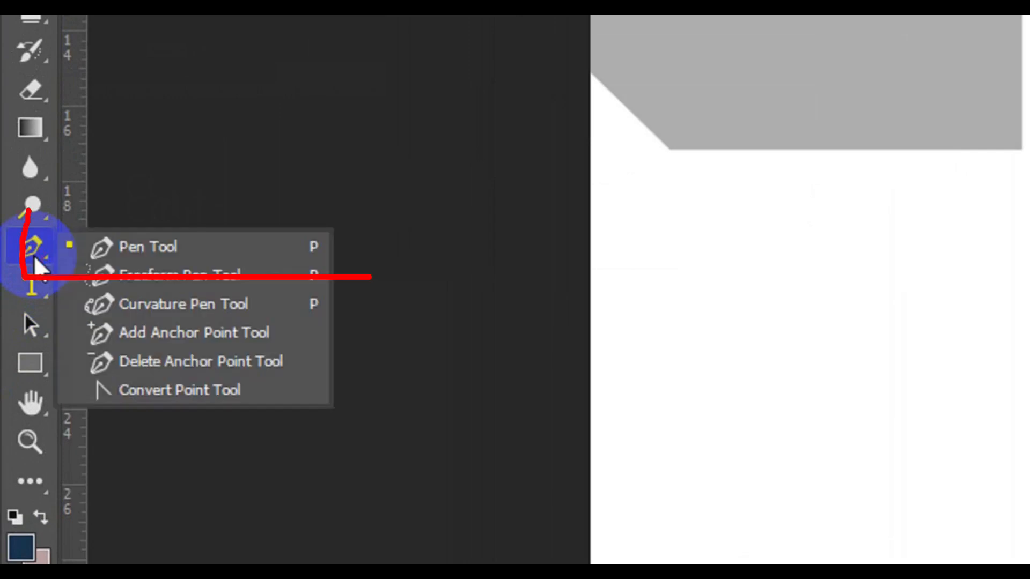
left_click(167, 269)
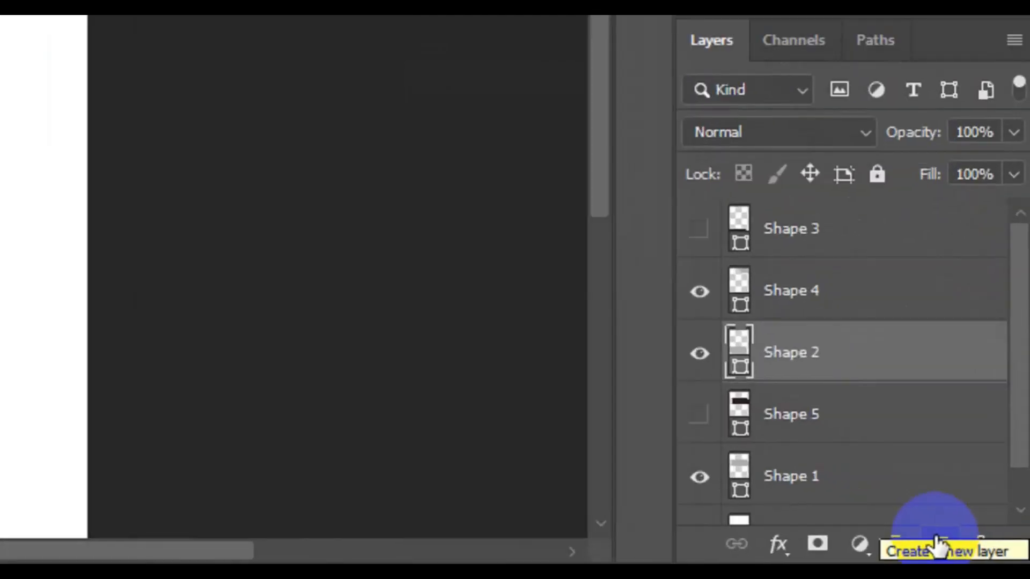
left_click(938, 543)
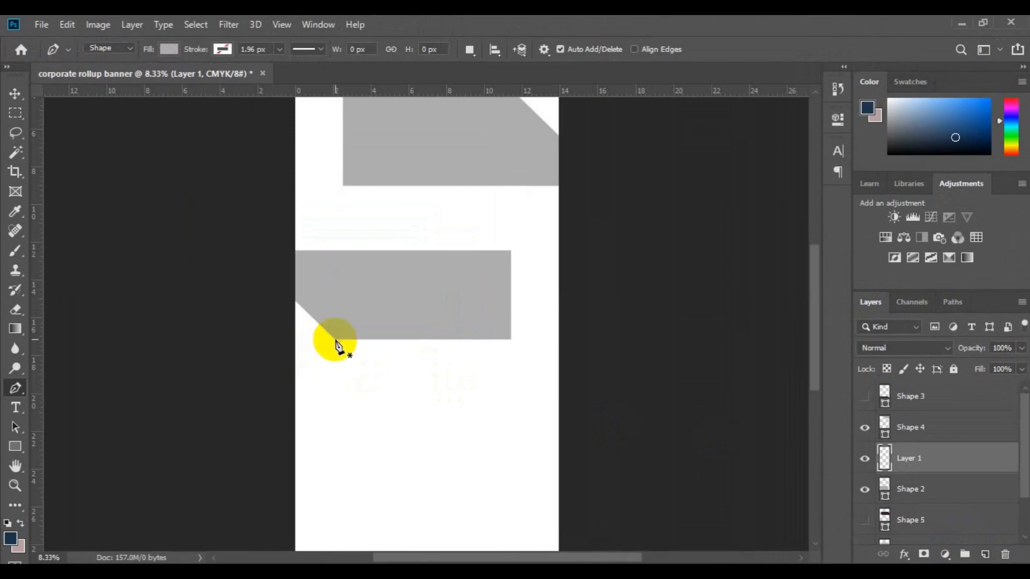
Step: Draw a closed gray pen shape joining the two angled blocks, extending past both banner sides and following their slanted corners
left_click(336, 339)
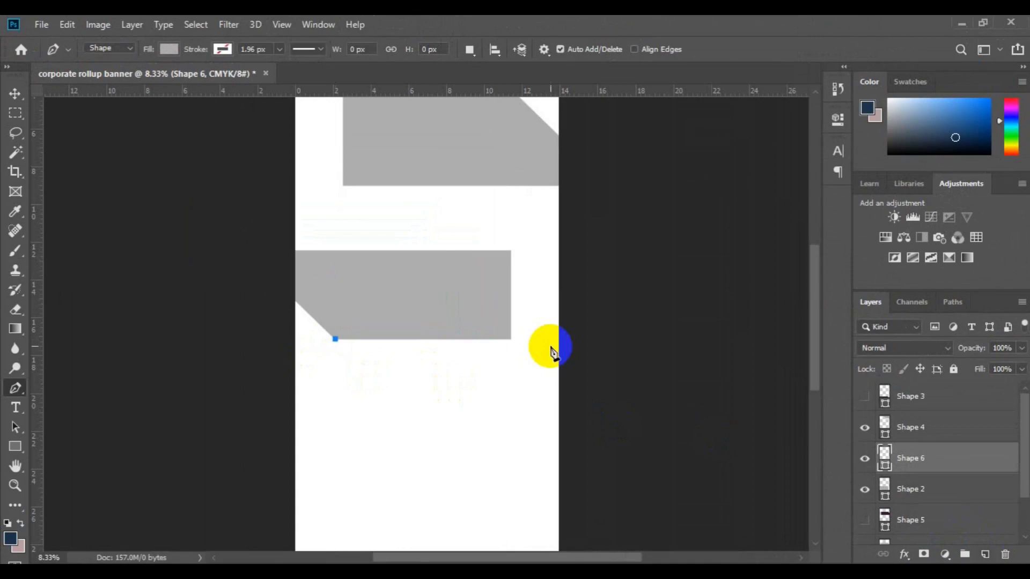
left_click(589, 339)
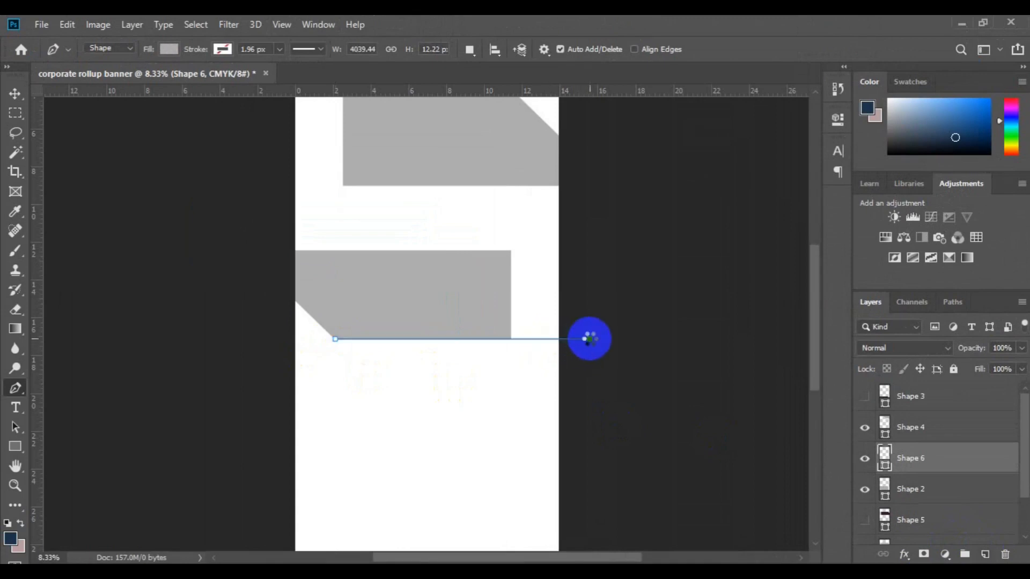
left_click(573, 159)
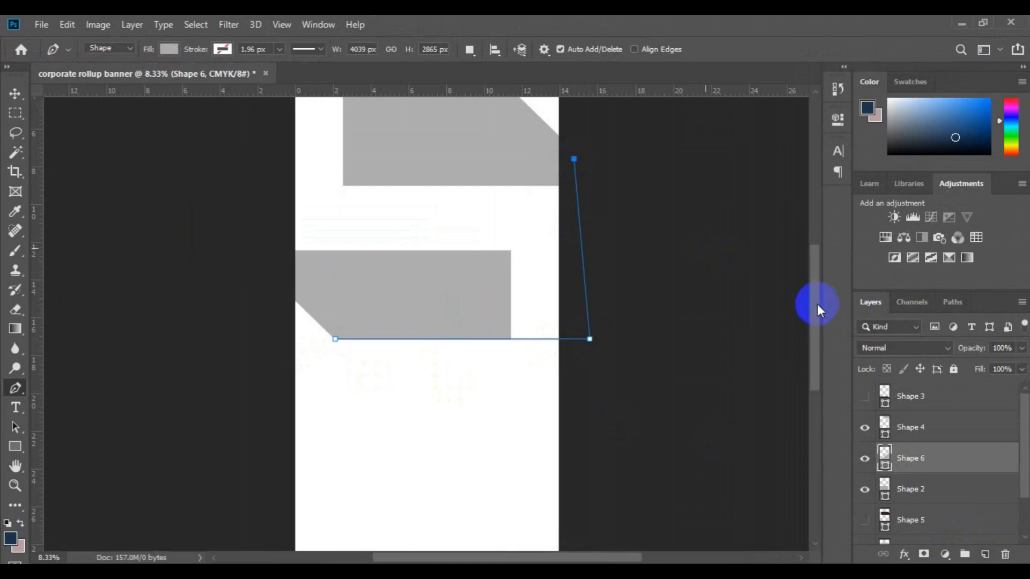
left_click_drag(816, 303, 816, 260)
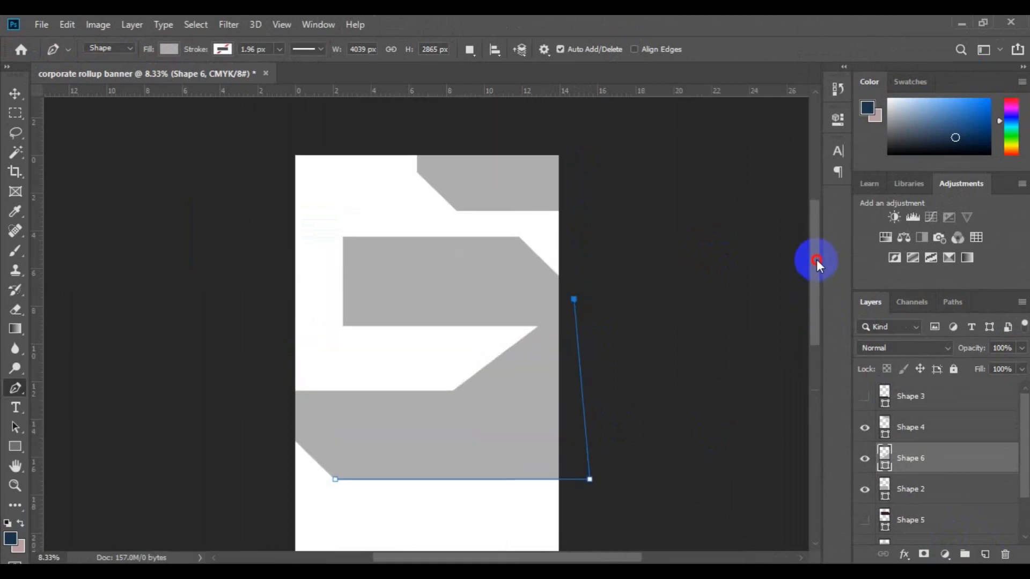
left_click(518, 238)
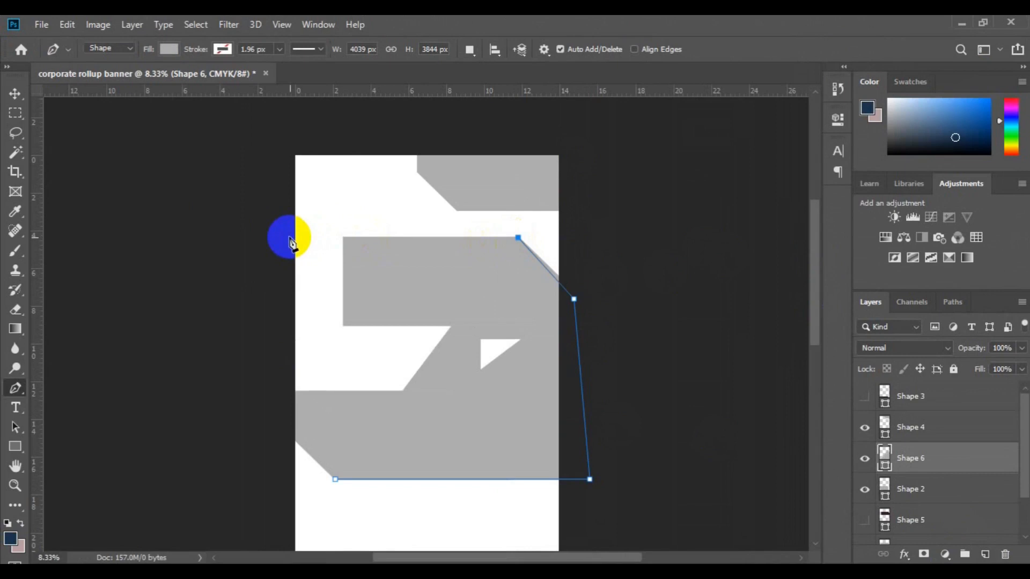
left_click(289, 237)
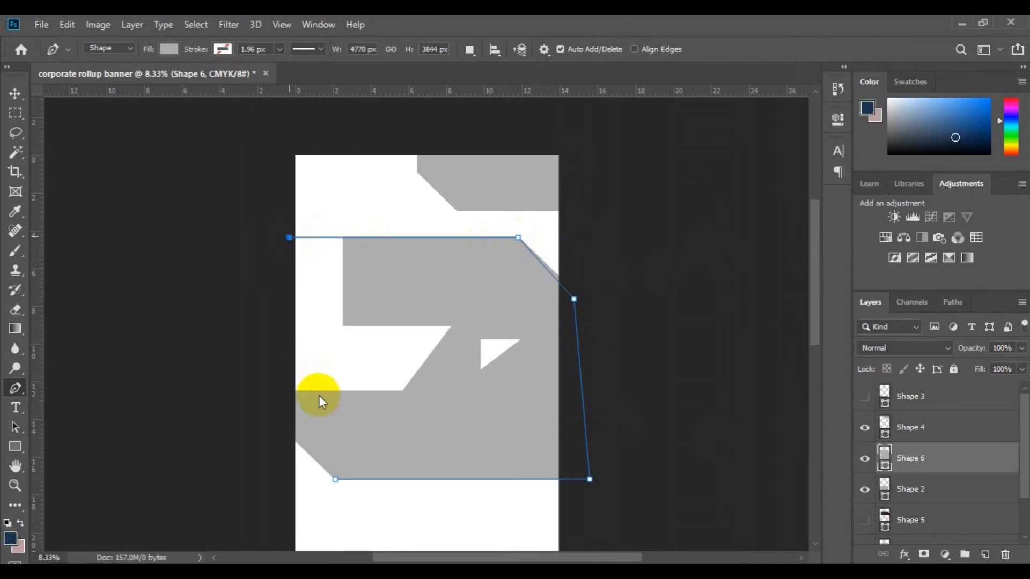
left_click(280, 423, "shift")
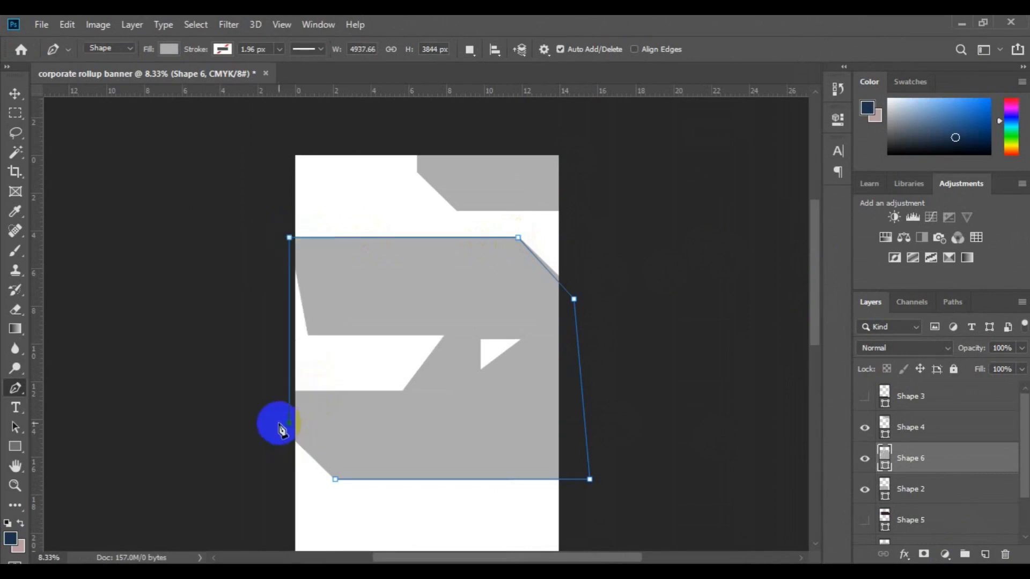
left_click(329, 453)
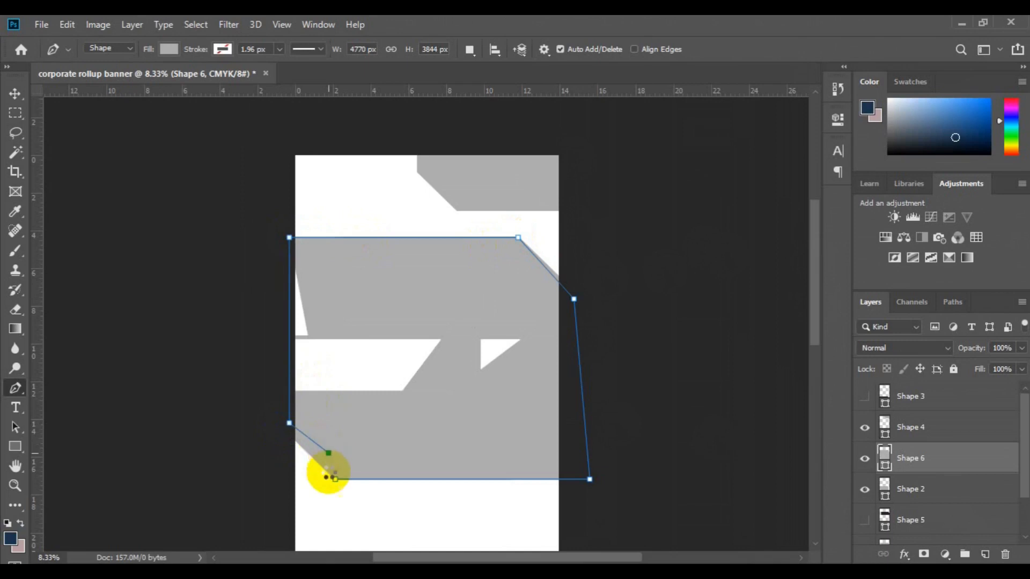
left_click(335, 479)
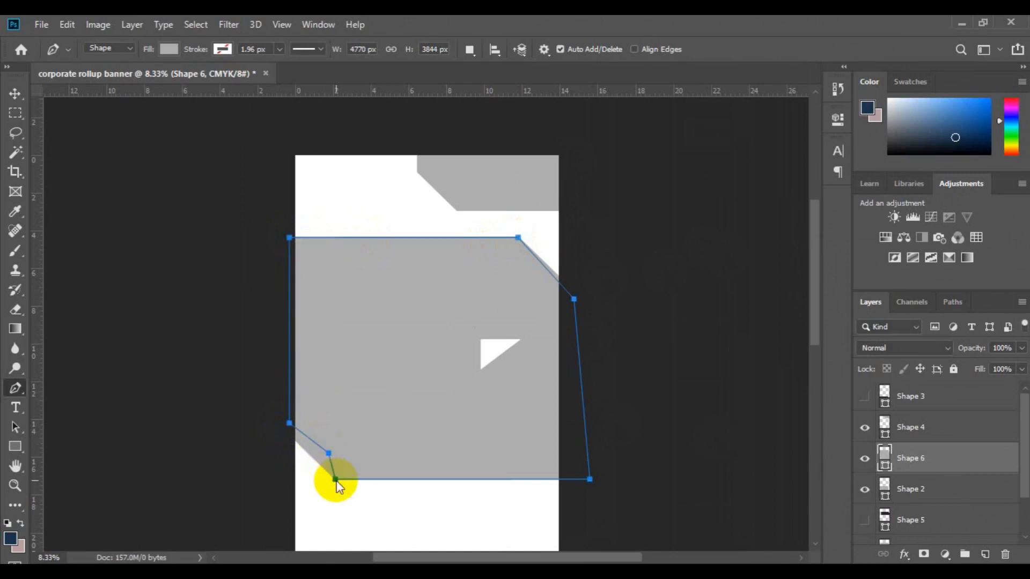
key("v")
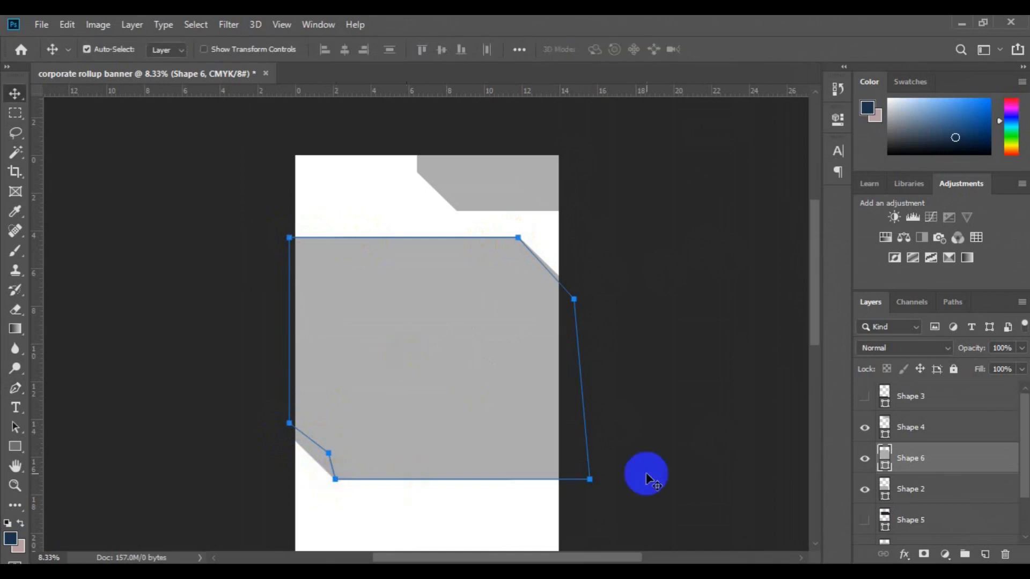
Step: Select the pen-drawn Shape 6 and hide the Shape 4 layer in the banner's upper-right corner
left_click(523, 196)
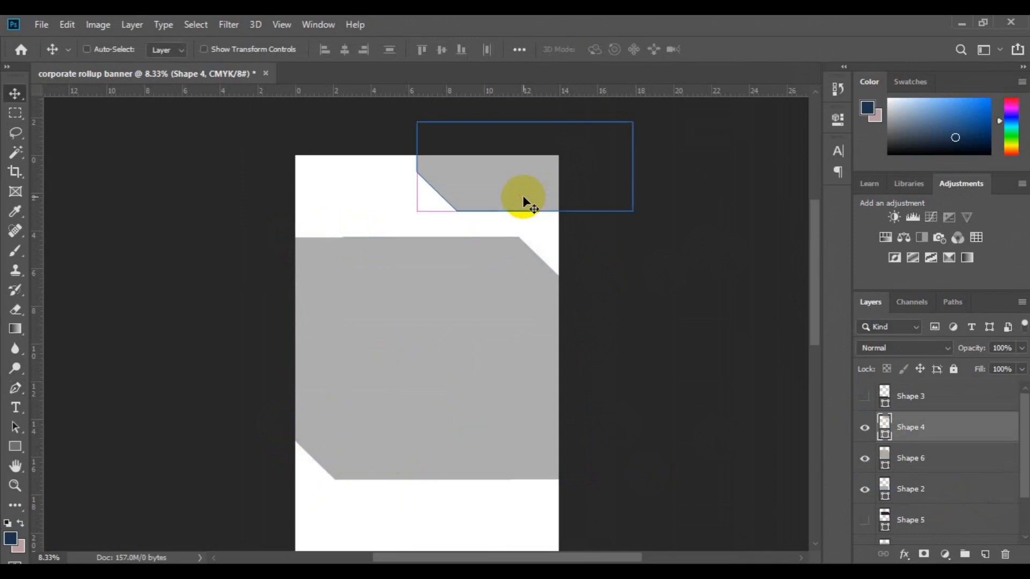
key("ctrl")
key("ctrl+minus")
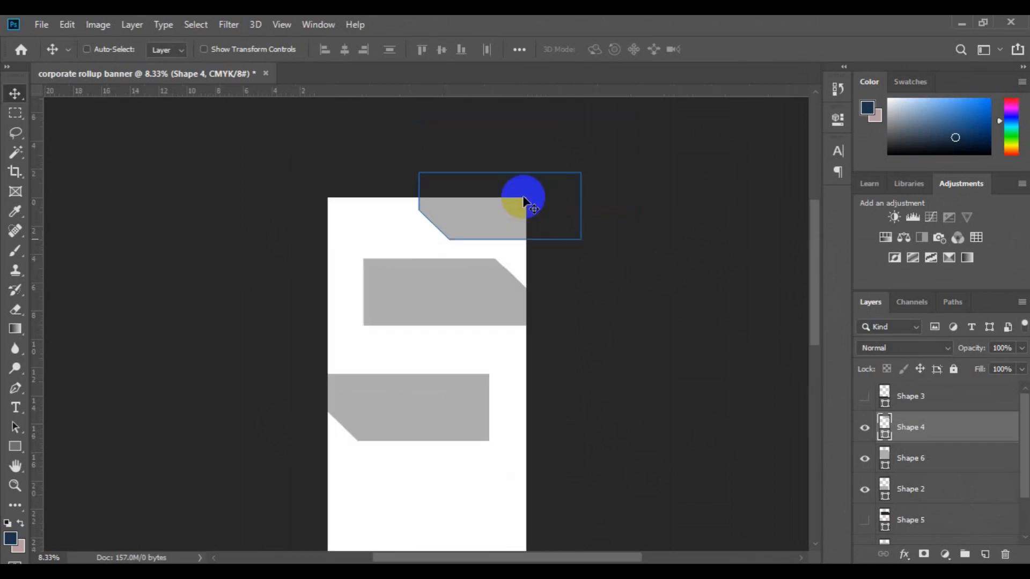
key("ctrl+minus")
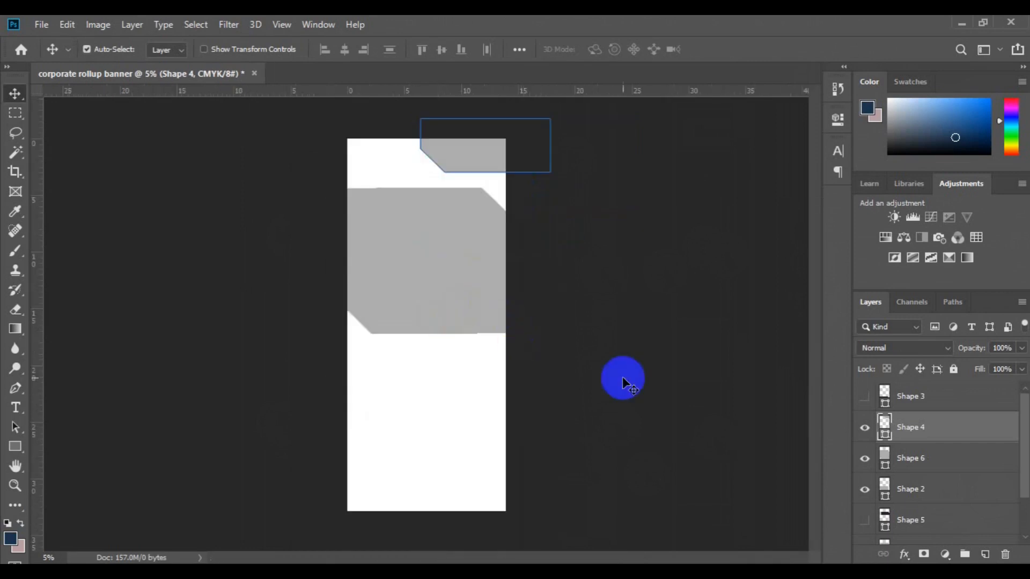
left_click(378, 325)
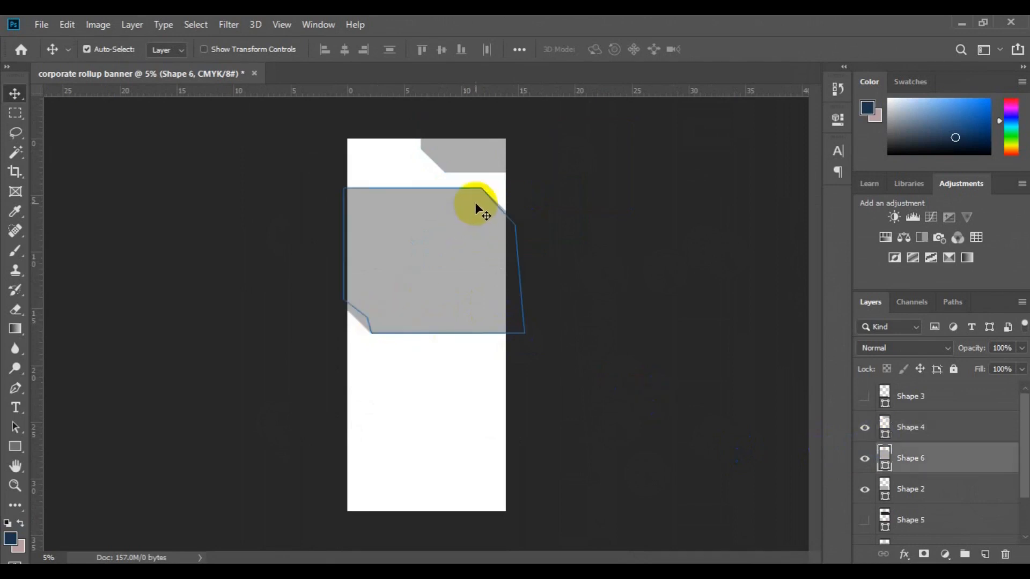
left_click(865, 491)
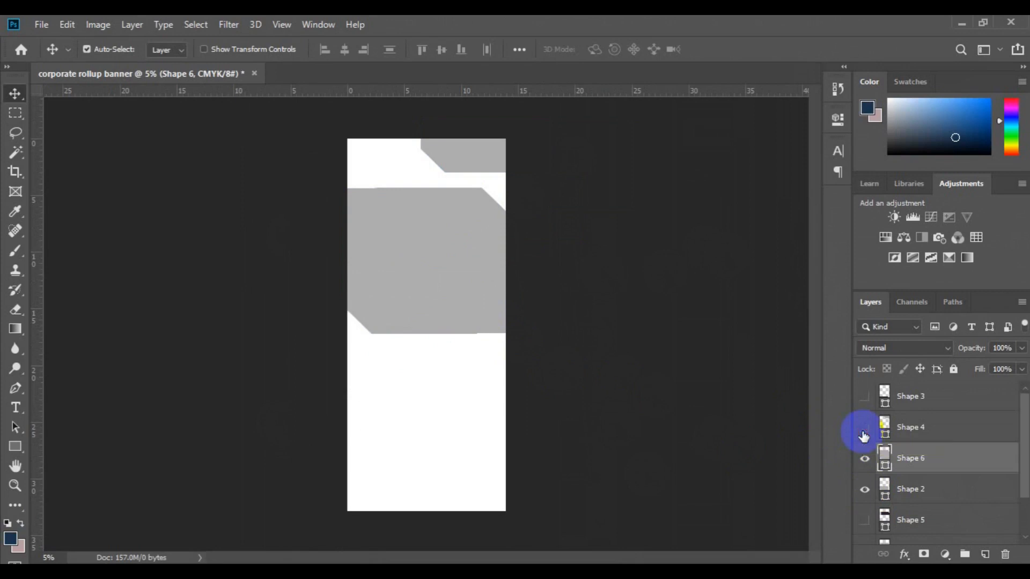
left_click(865, 428)
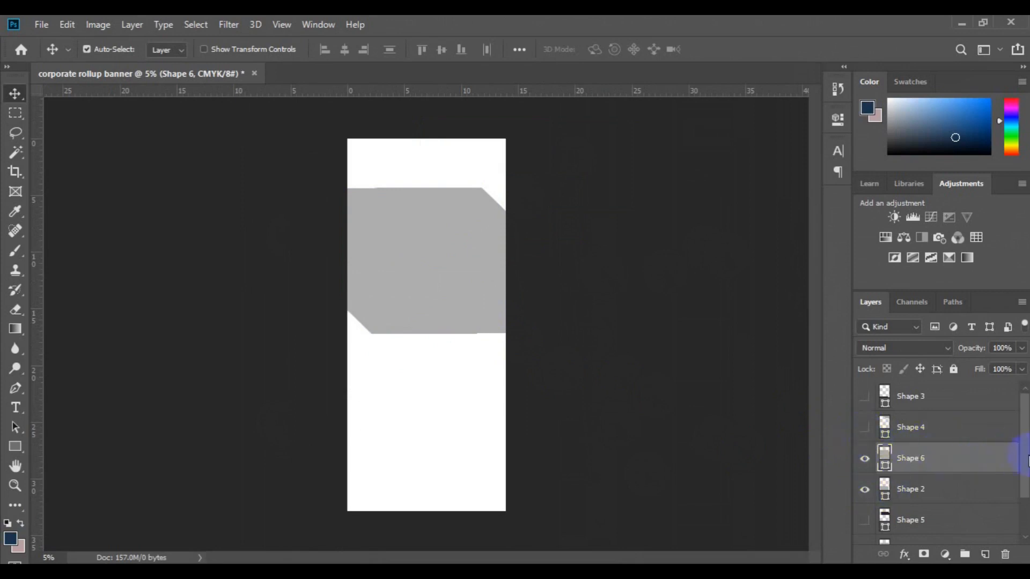
Step: Merge the Shape 1, Shape 2 and Shape 6 layers into one shape and toggle its visibility to check it
scroll(1024, 459, "down", 2)
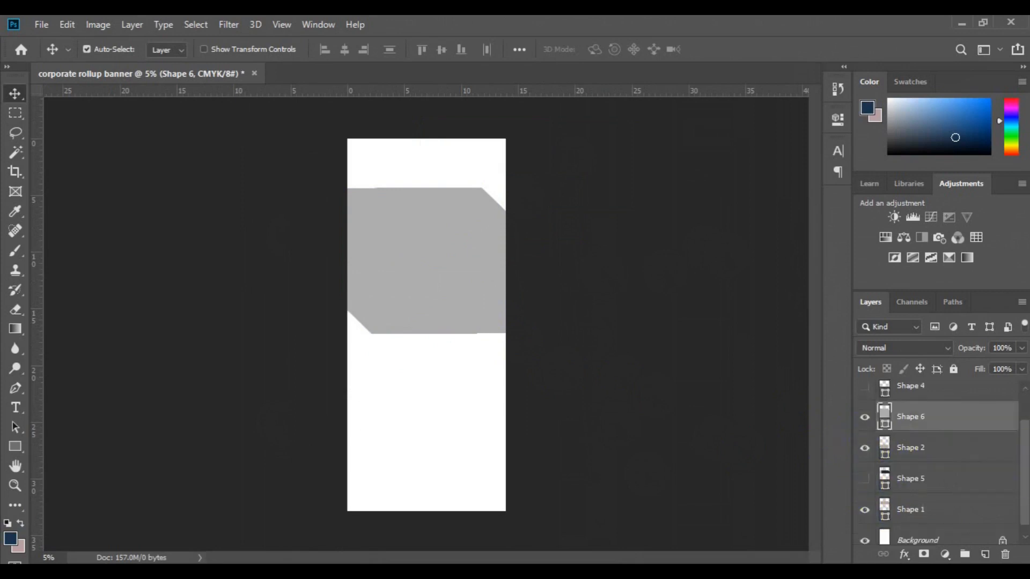
left_click(931, 505)
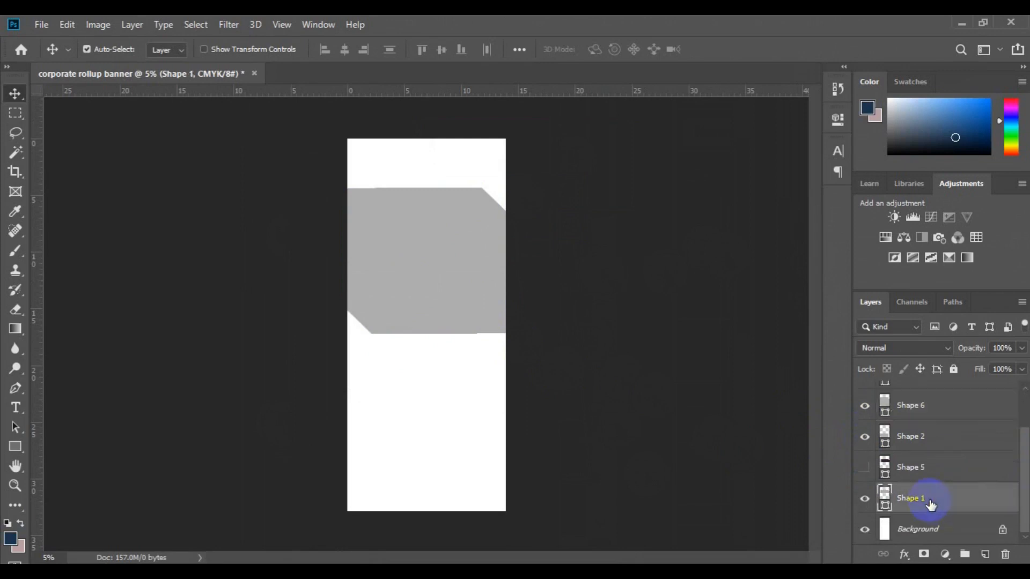
left_click(922, 440, "ctrl")
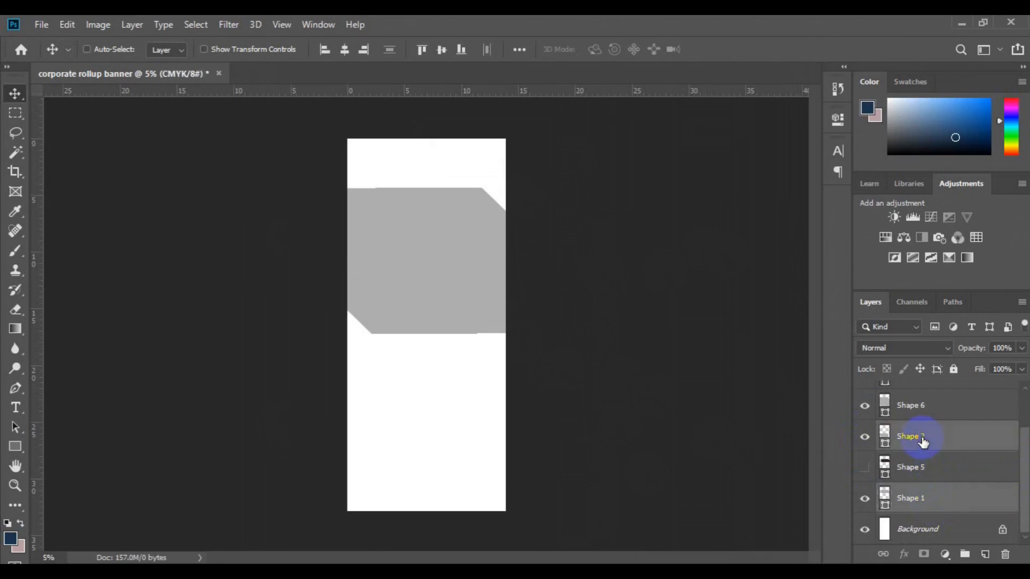
left_click(926, 408, "ctrl")
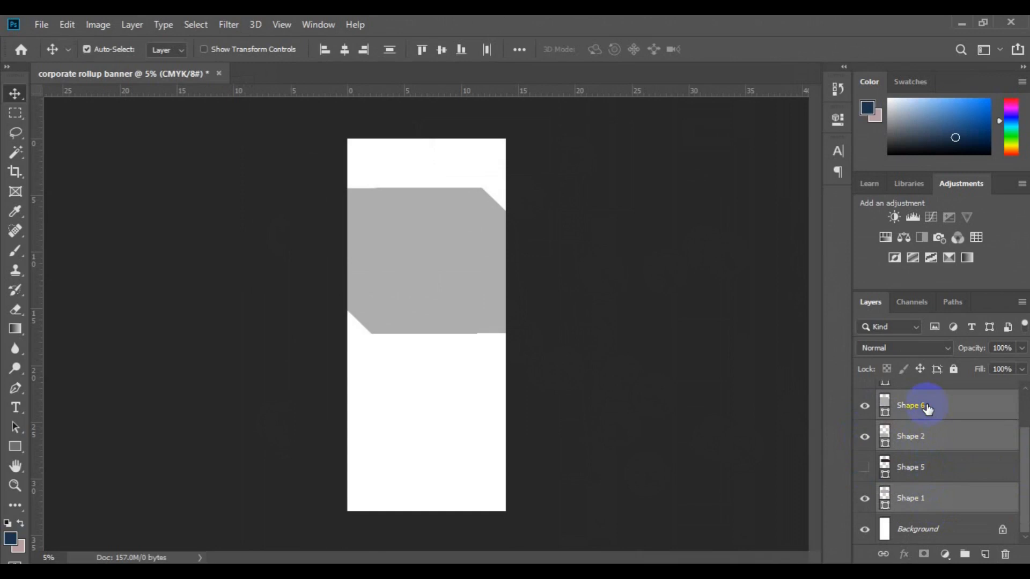
right_click(926, 407)
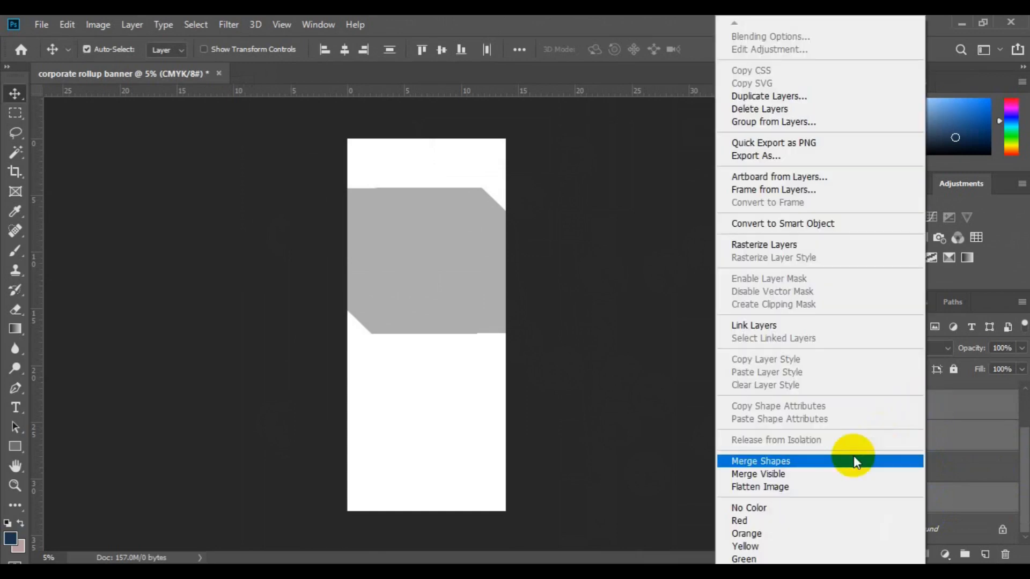
left_click(831, 465)
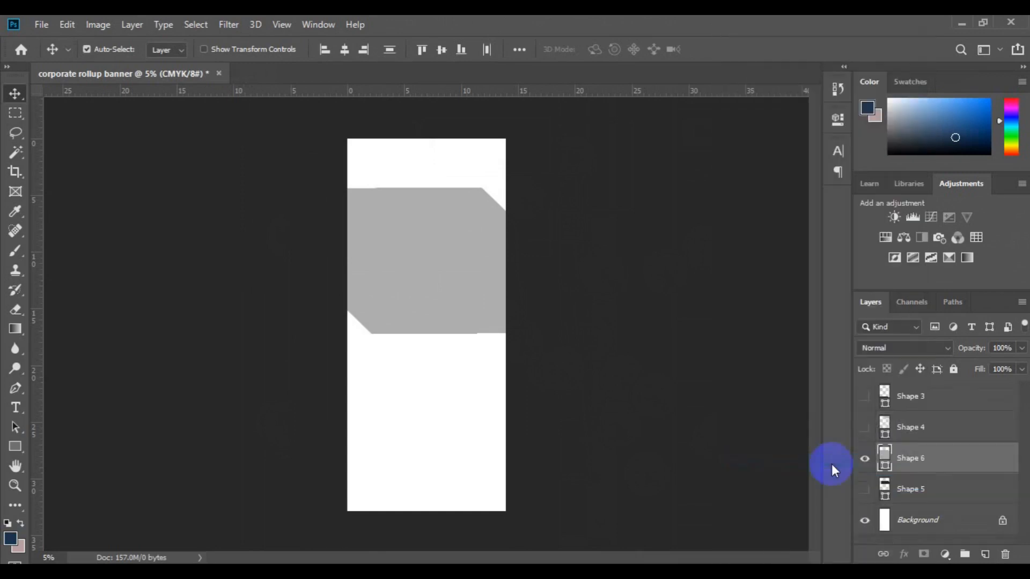
left_click(865, 462)
left_click(865, 462)
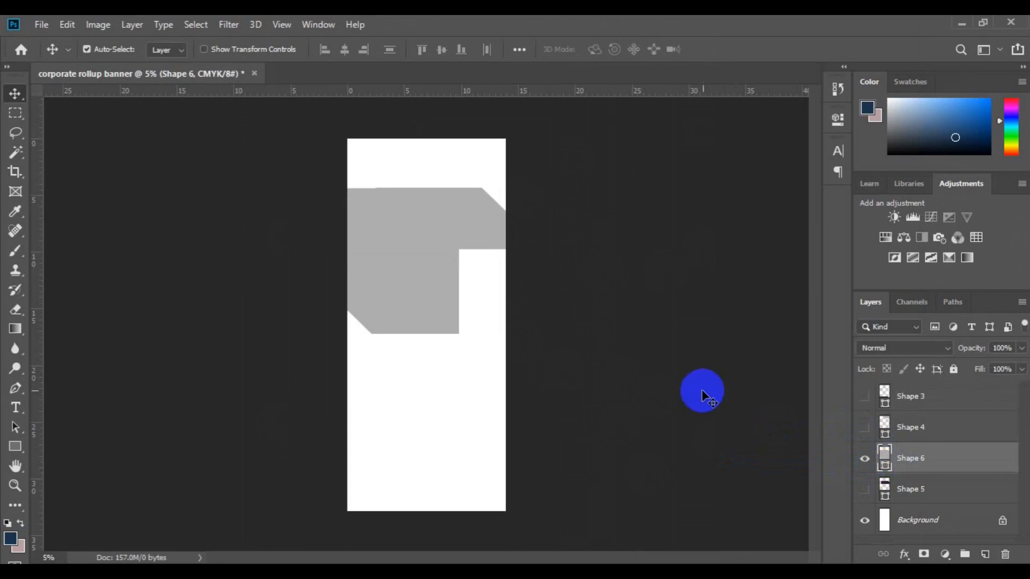
Step: Move the merged Shape 6 slightly down, with Shape 4 shown again, and show the dark purple Shape 5 behind it
left_click_drag(419, 287, 419, 299)
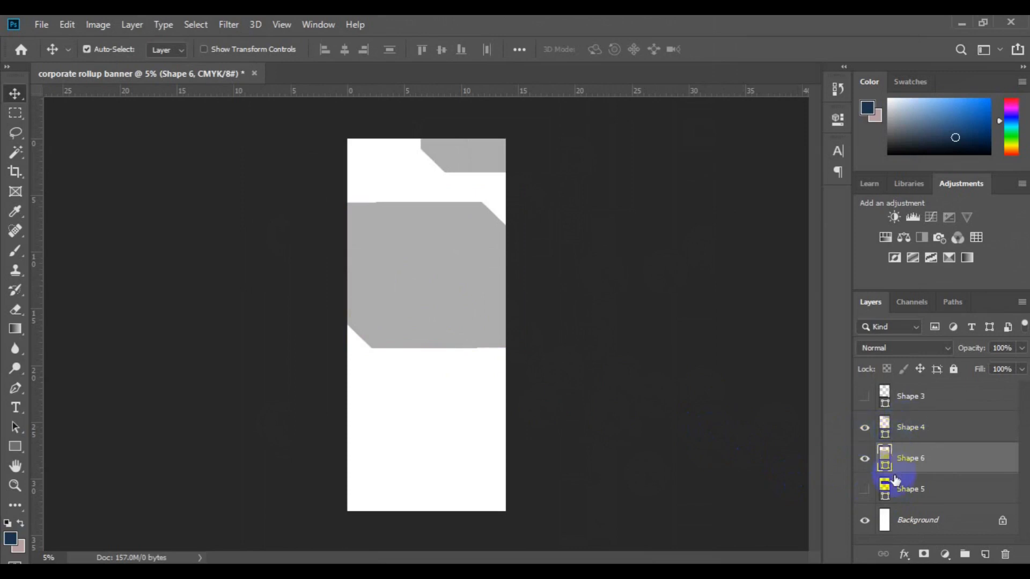
left_click(907, 496)
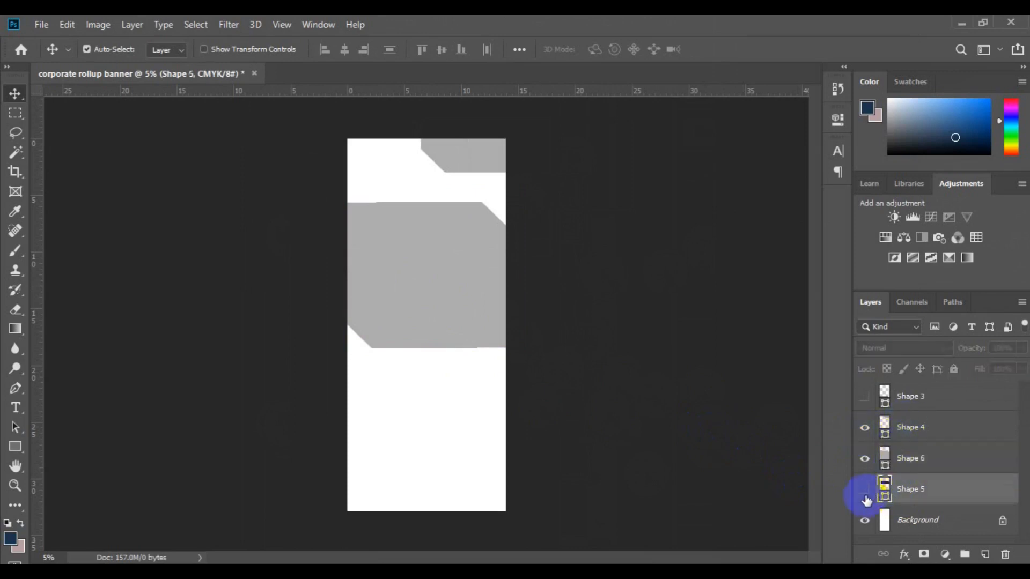
left_click(864, 490)
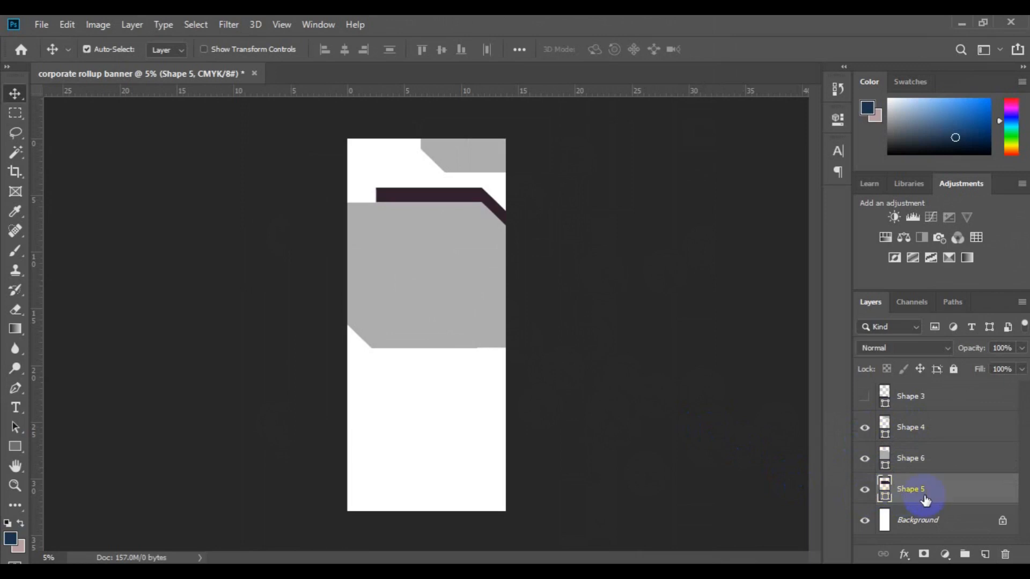
Step: Place the Shape 5 layer above Shape 6 and move the dark purple block down to the gray shape's lower edge, slightly inside the banner's side
left_click_drag(925, 498, 926, 454)
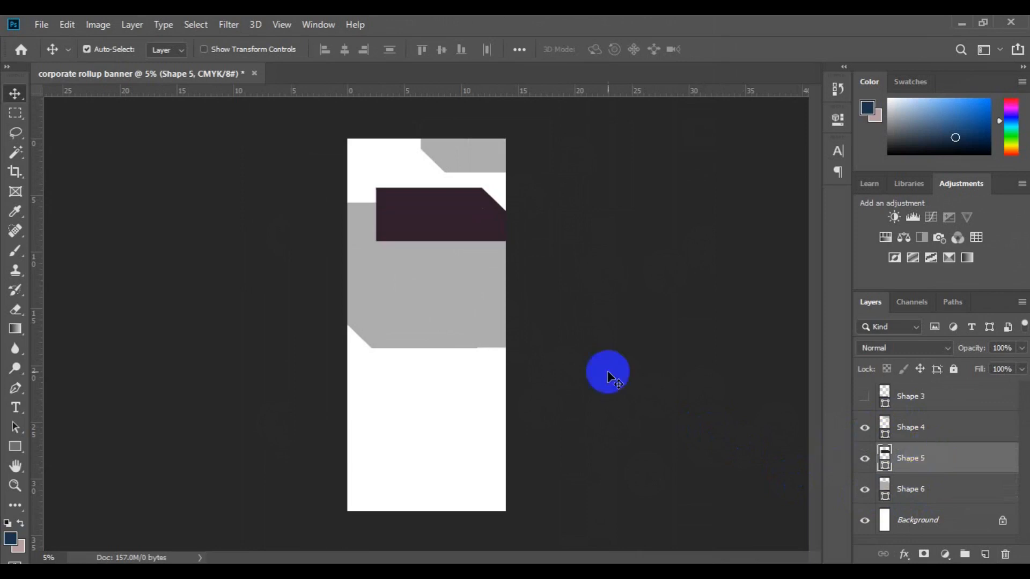
left_click_drag(441, 266, 443, 337)
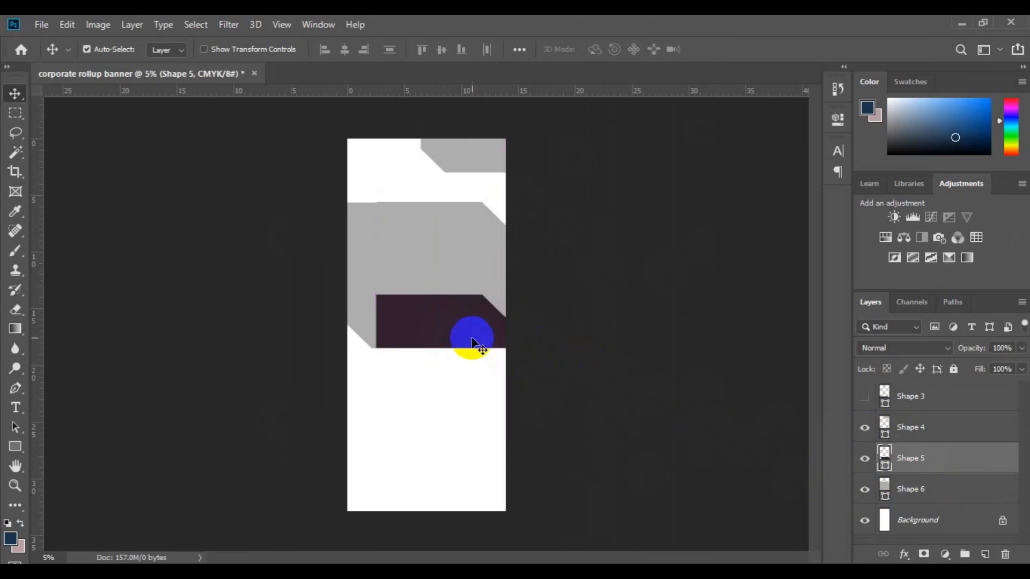
left_click_drag(452, 335, 442, 337)
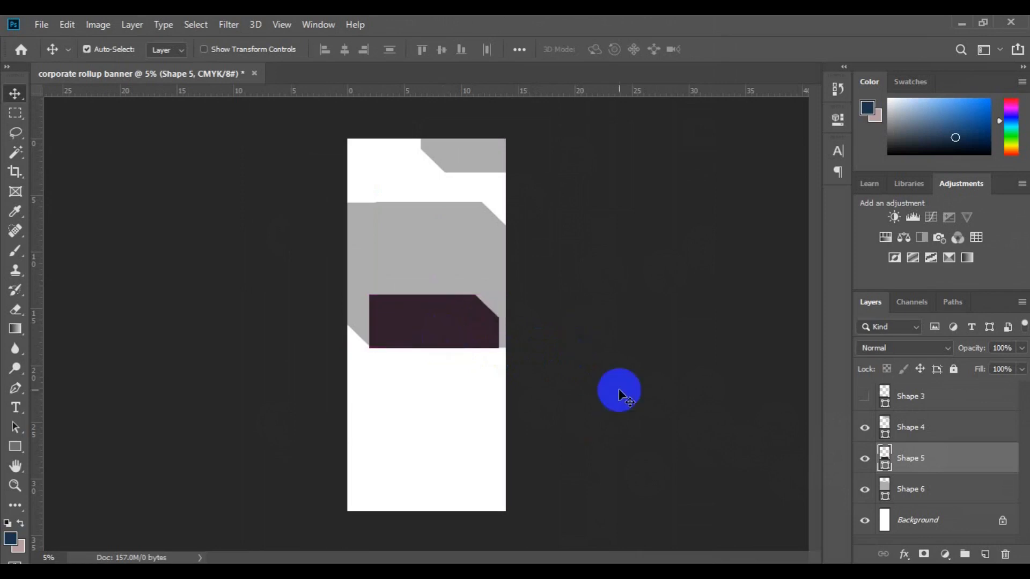
Step: Show the Shape 3 layer and move its dark purple block to the lower part of the banner, aligned with the Shape 5 block above
left_click(864, 400)
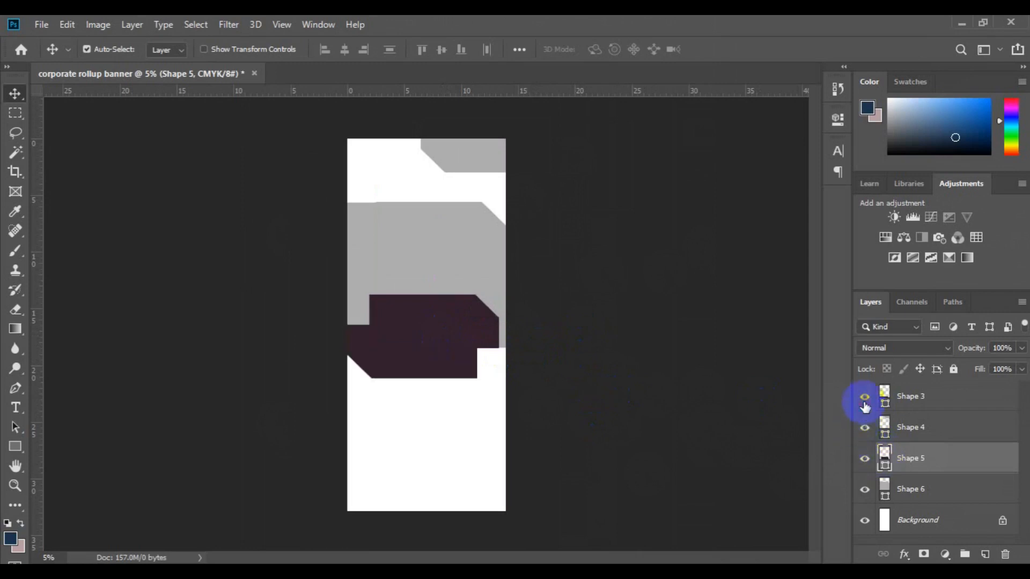
left_click(910, 401)
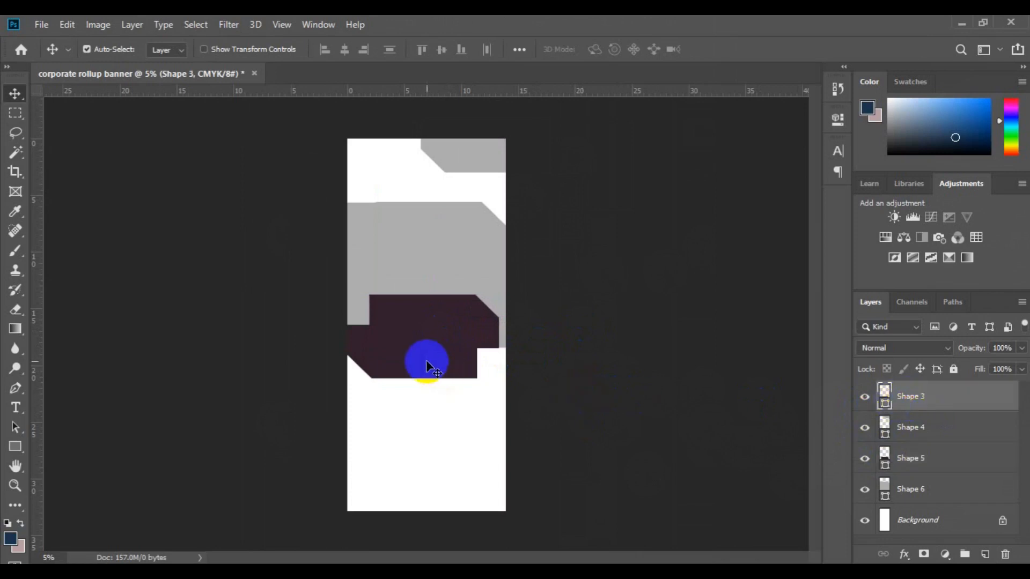
left_click_drag(427, 366, 449, 447)
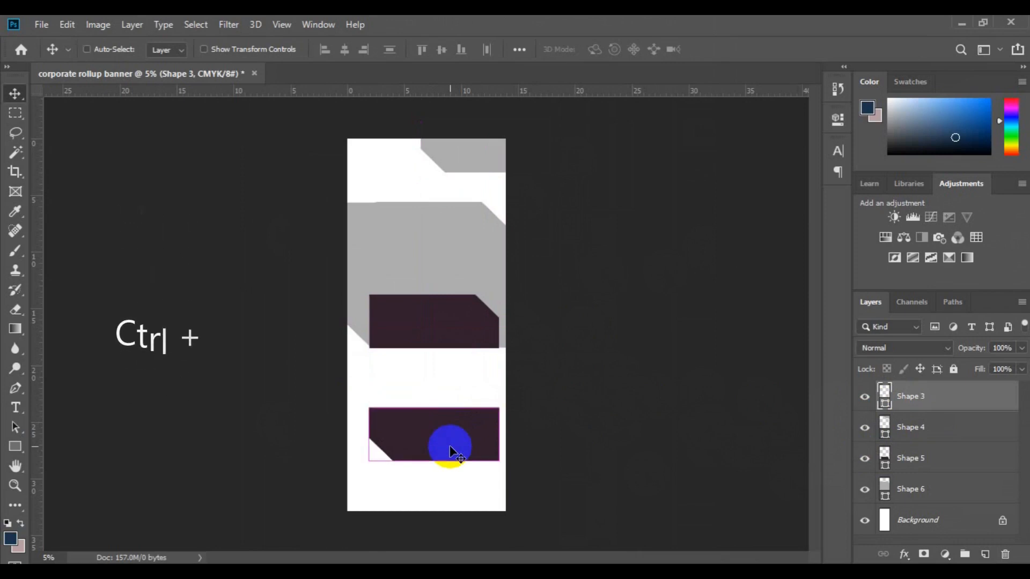
Step: Select Shape 3 and Shape 5 together and nudge them slightly right to meet the end of the gray shape's lower slanted corner
key("ctrl+plus")
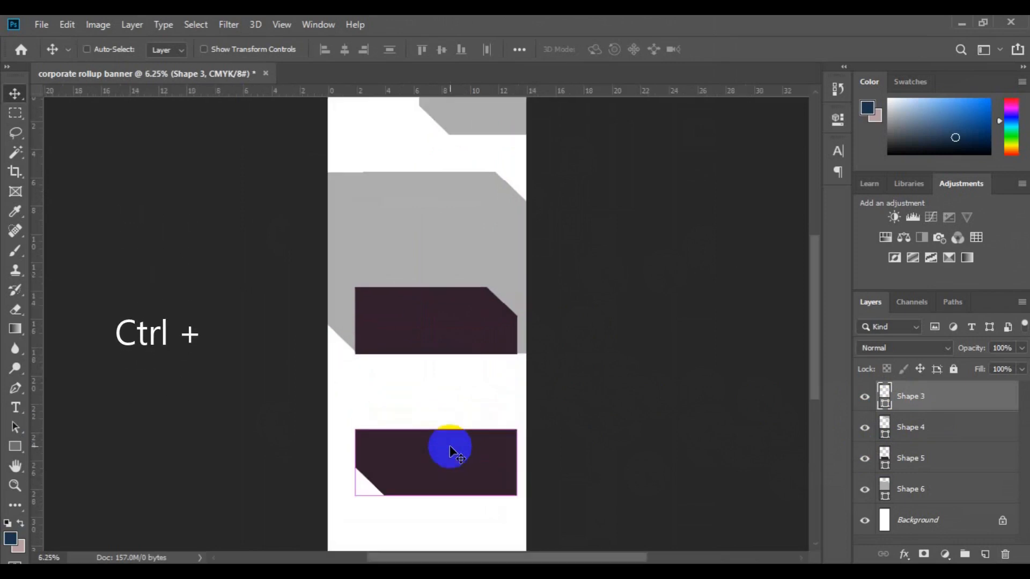
key("ctrl+plus")
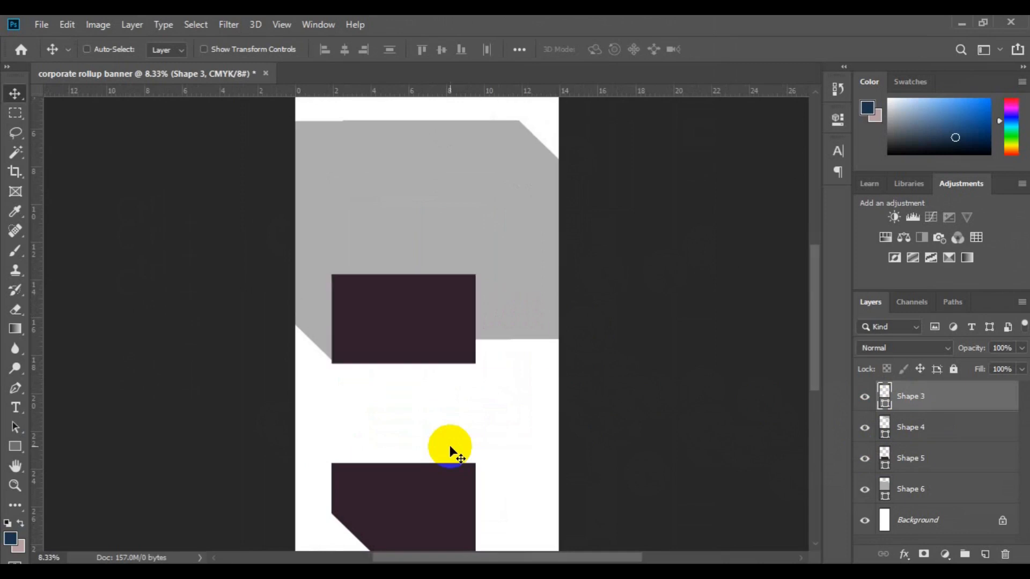
left_click(418, 324)
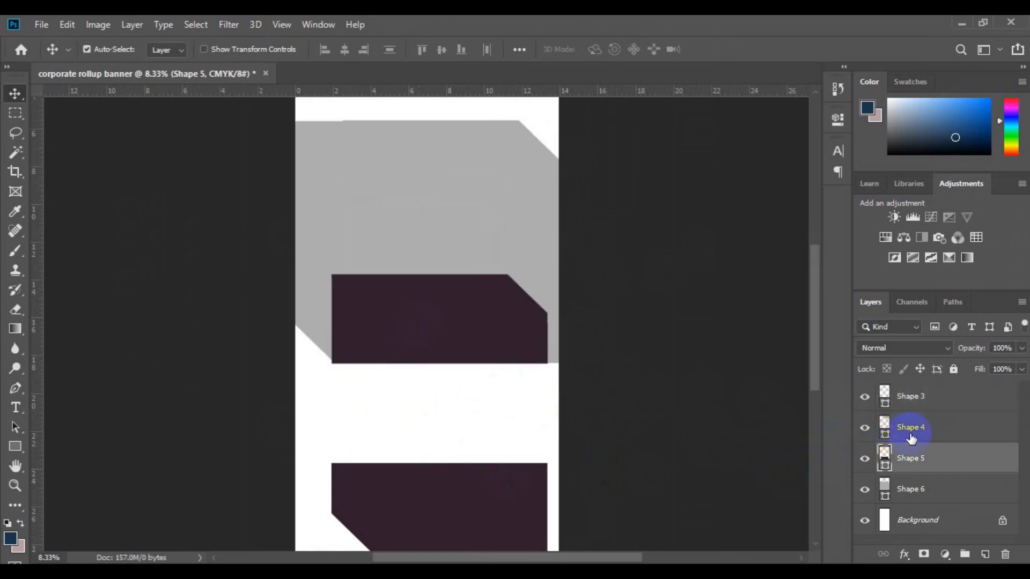
left_click(494, 510)
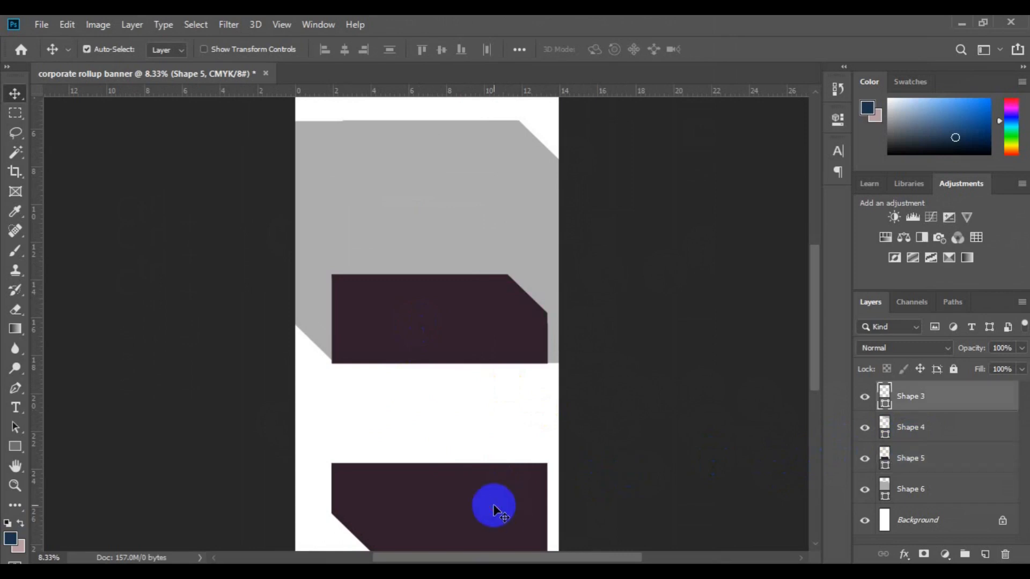
left_click(466, 345)
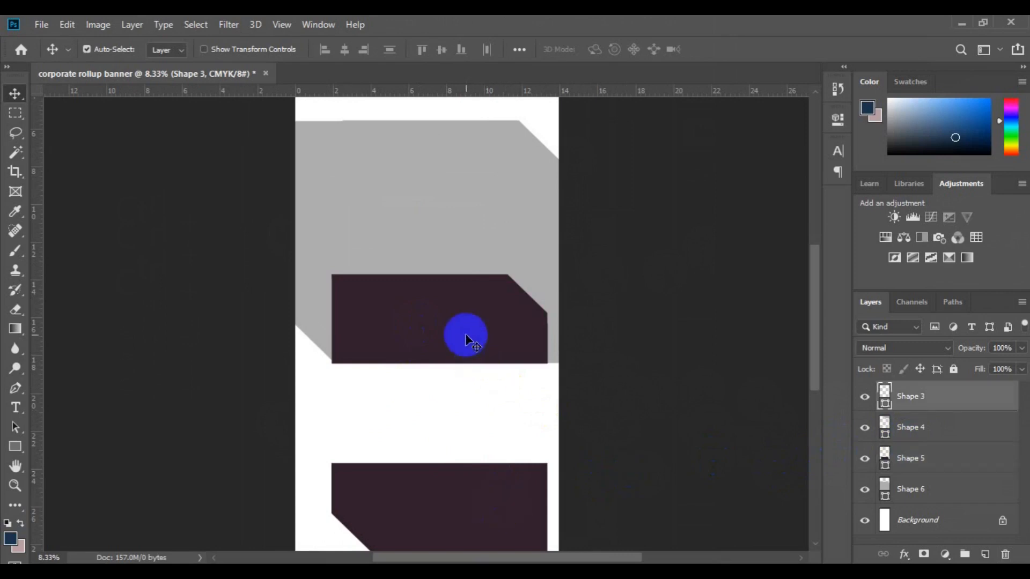
left_click(922, 399, "ctrl")
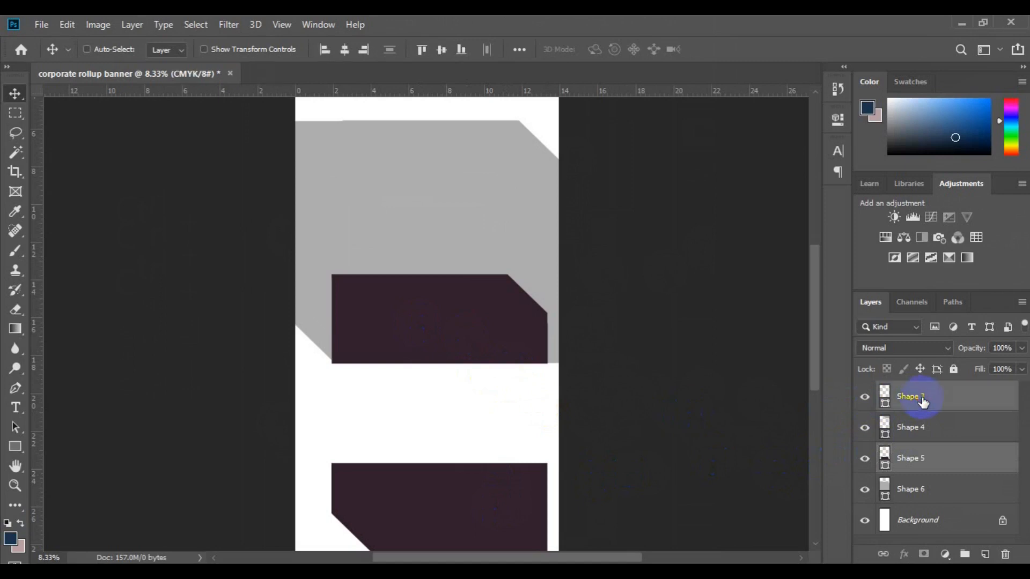
key("shift+Right")
key("shift+Right")
key("shift+Right")
key("shift+Right")
key("shift+Right")
key("shift+Right")
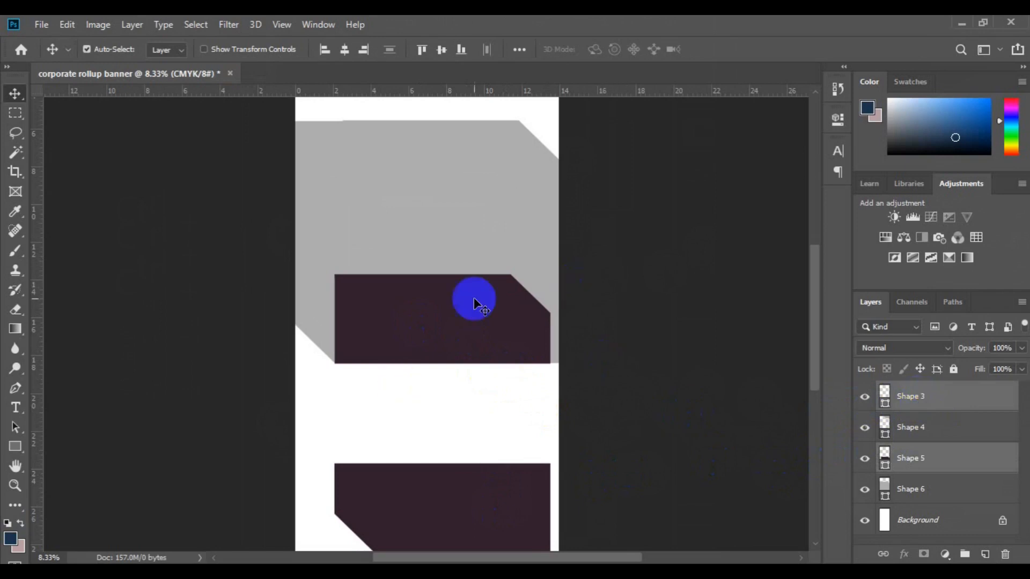
Step: Rasterize the gray Shape 6 layer and trim its uneven upper edge straight with a Rectangular Marquee selection, clearing the selection
left_click(481, 201)
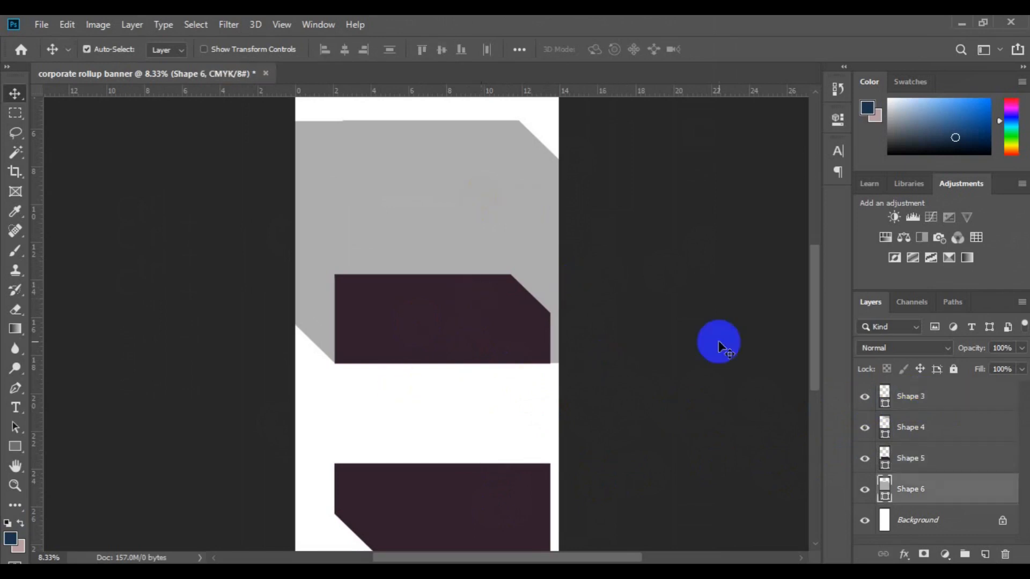
right_click(919, 489)
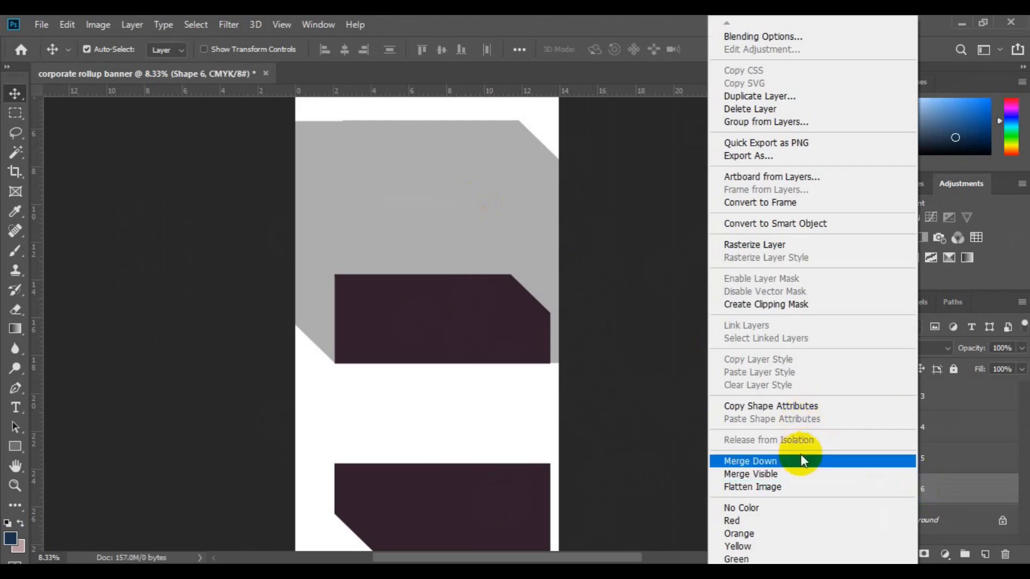
left_click(771, 249)
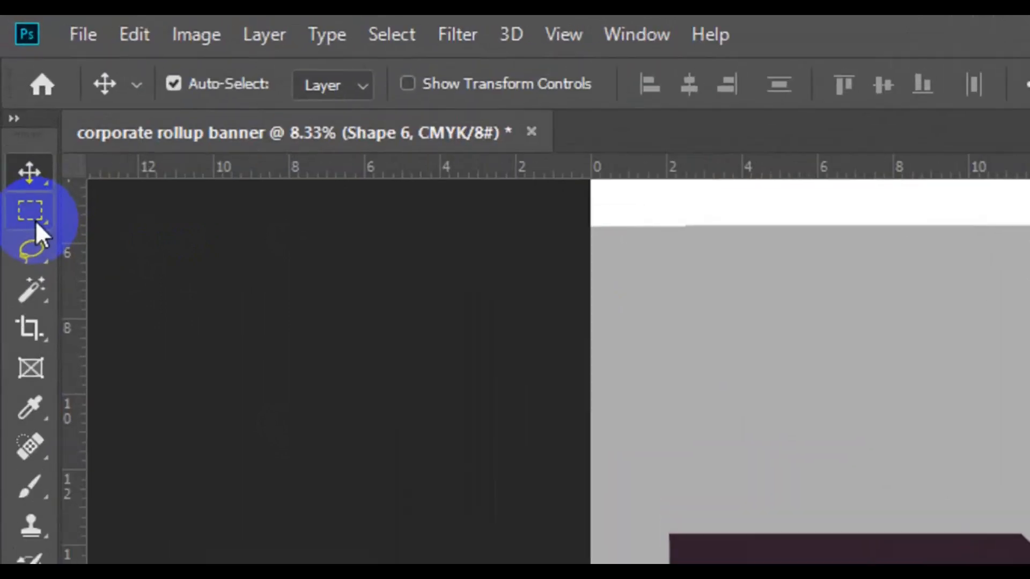
left_click(17, 117)
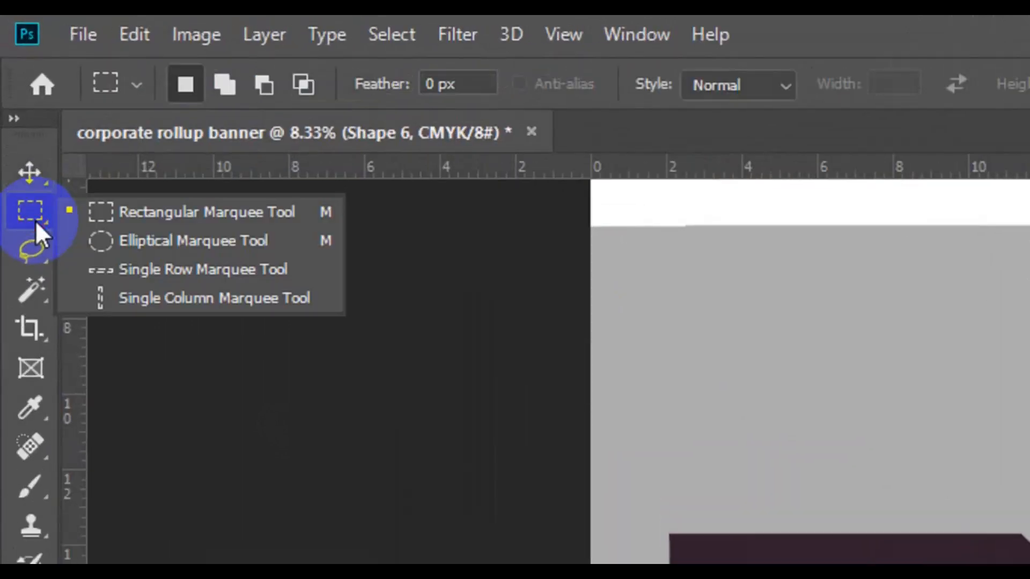
left_click(160, 221)
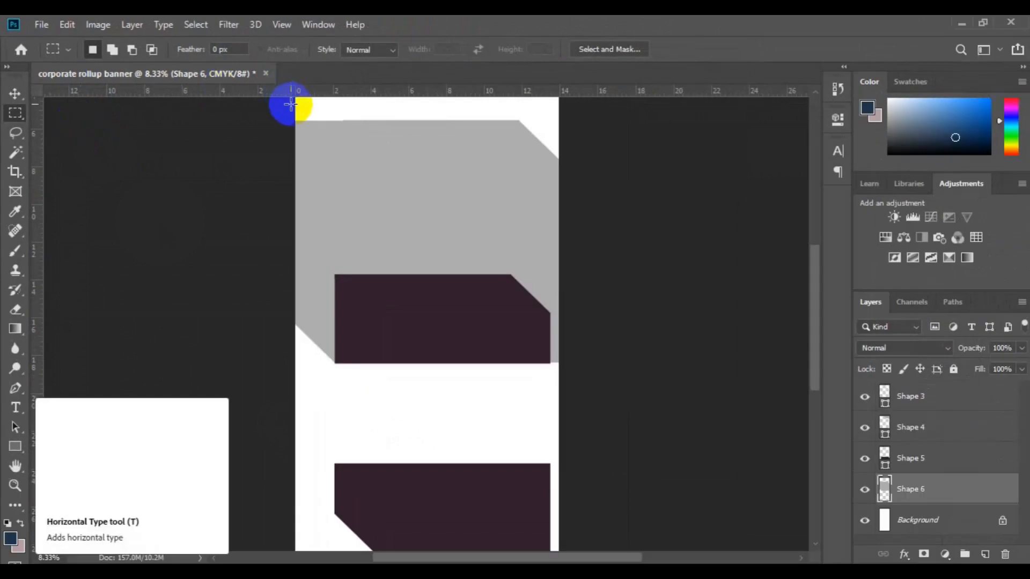
left_click_drag(291, 108, 532, 121)
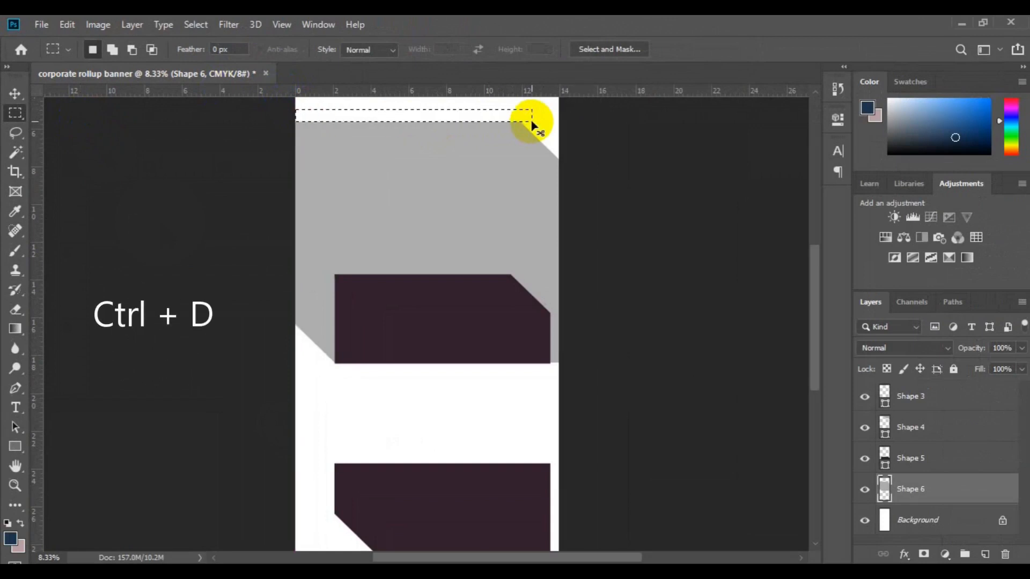
key("ctrl+d")
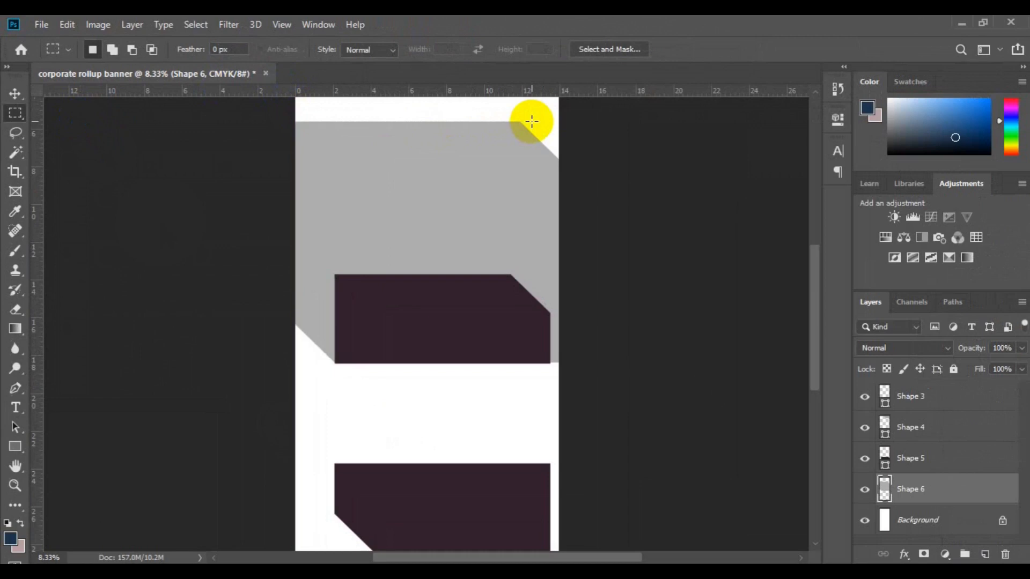
key("v")
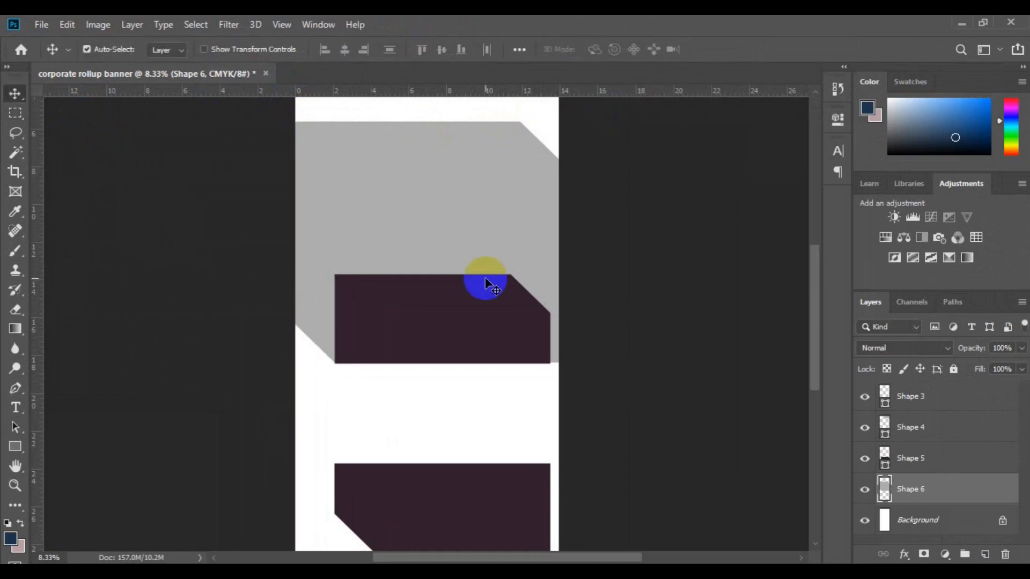
Step: Save the whole banner layout as corporate rollup banner.psd
key("ctrl+minus")
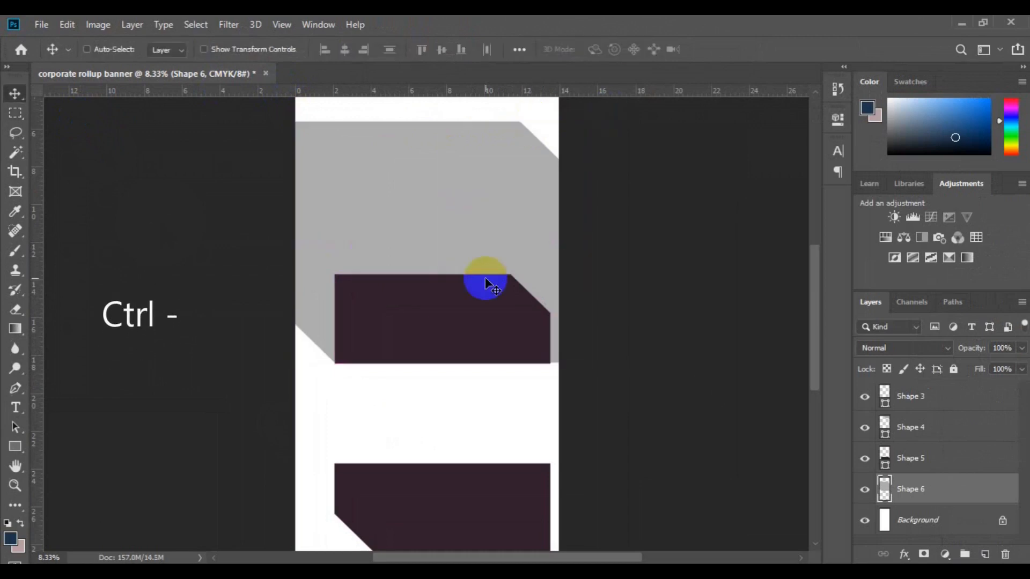
key("ctrl+minus")
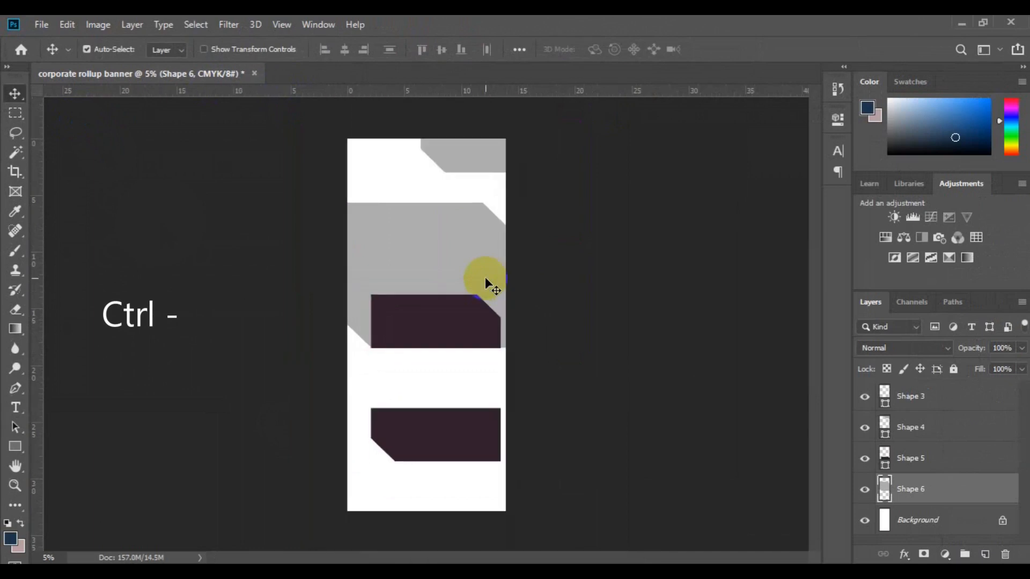
key("ctrl+s")
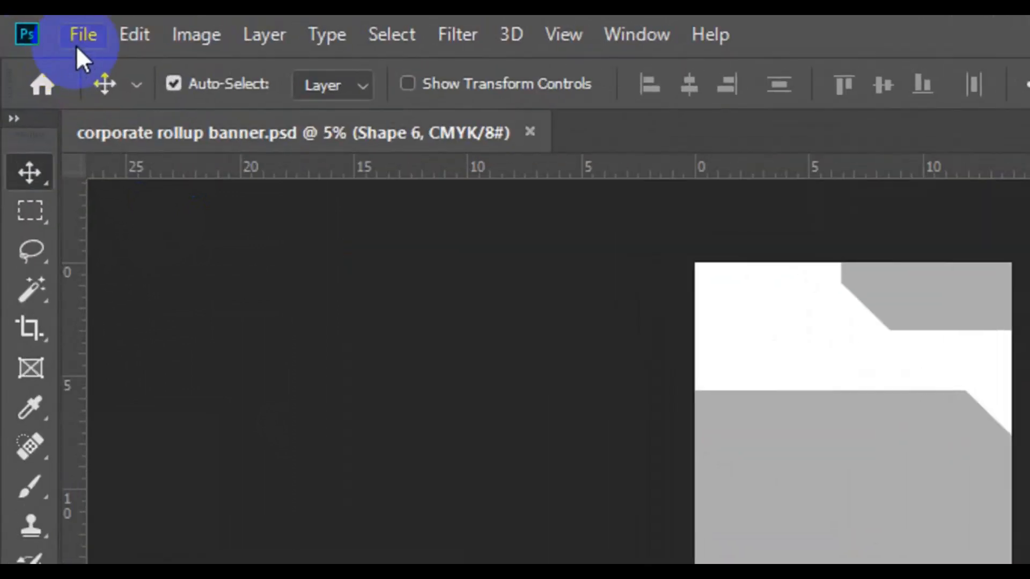
Step: Place the happy-female-professional-in-glasses-and-suit photo from the freepik stockpoto folder as an embedded image above Shape 6
left_click(40, 27)
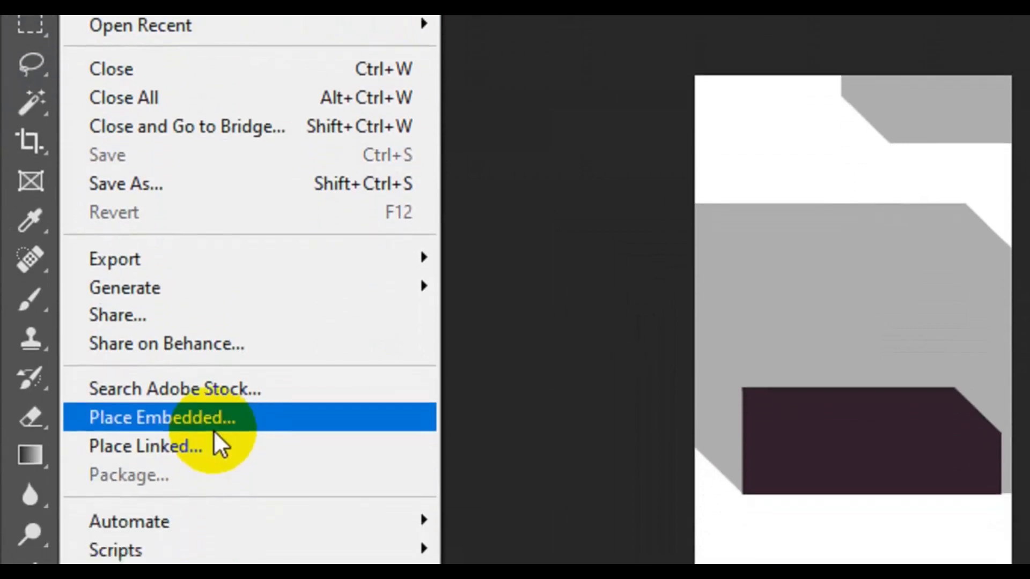
left_click(214, 436)
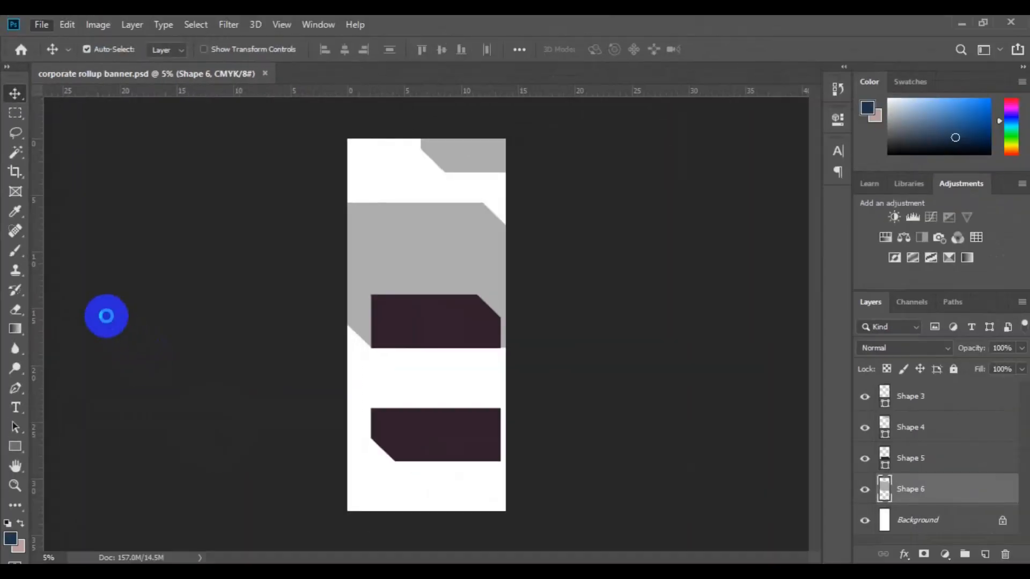
double_click(161, 249)
scroll(500, 305, "down", 10)
scroll(500, 307, "down", 15)
scroll(502, 310, "down", 15)
scroll(501, 307, "down", 12)
left_click_drag(501, 209, 502, 205)
scroll(502, 304, "down", 10)
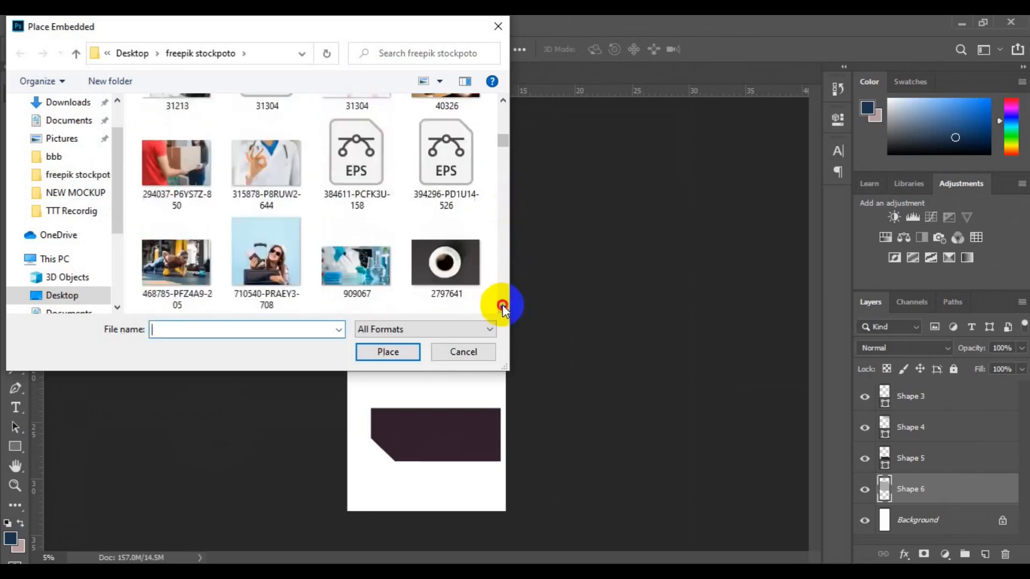
scroll(503, 304, "down", 15)
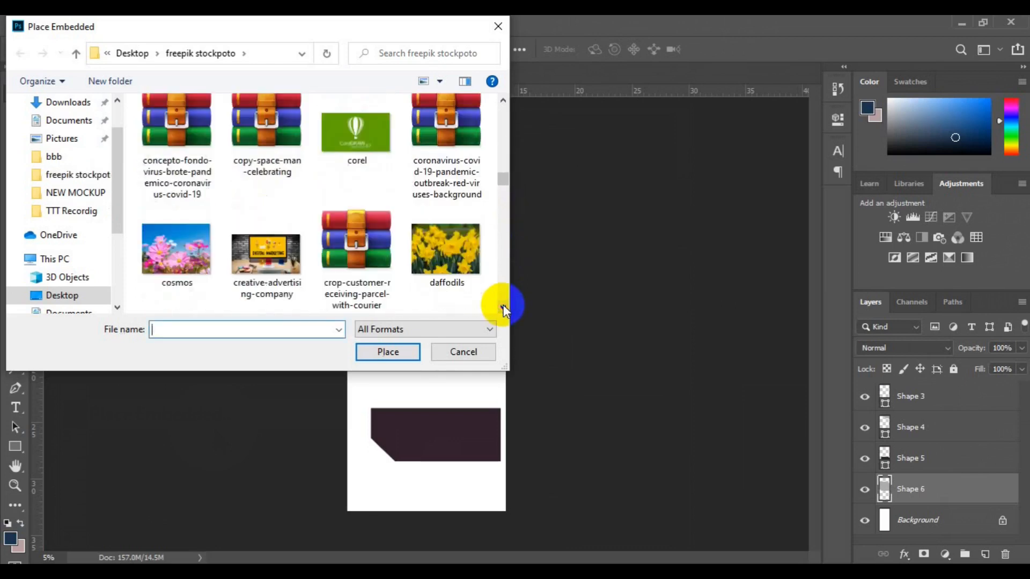
left_click(343, 237)
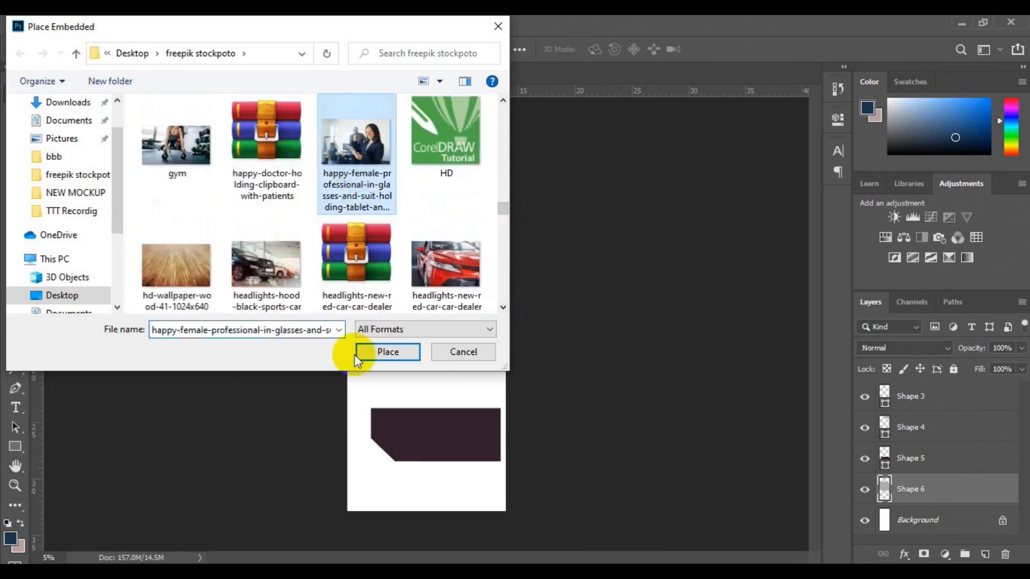
left_click(375, 352)
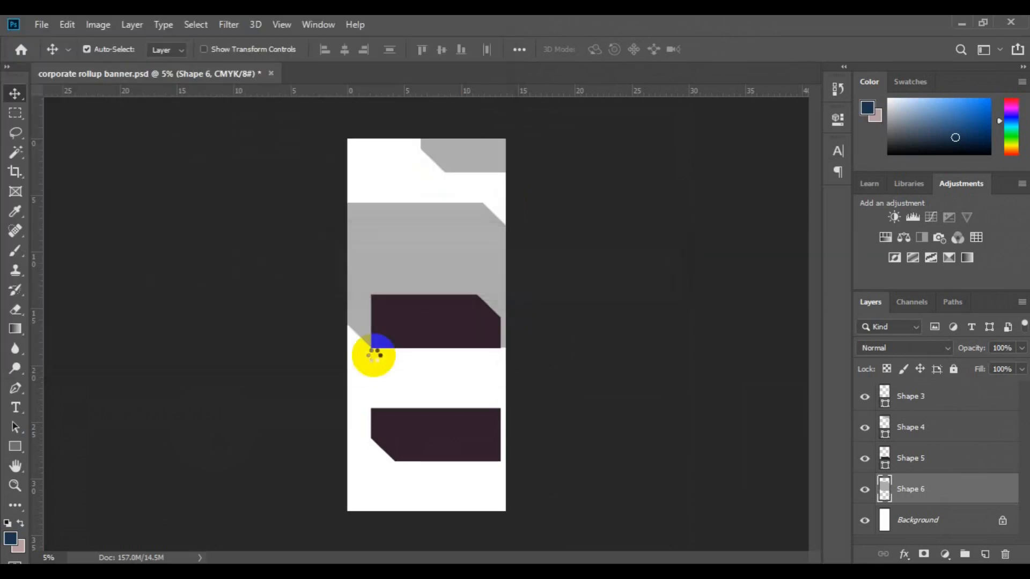
Step: Scale the placed photo to cover the gray shape, flip it horizontally, shift it slightly left and commit the transform
left_click_drag(536, 404, 555, 415)
mouse_move(445, 338)
left_mouse_down()
mouse_move(437, 290)
mouse_move(438, 326)
left_mouse_up()
left_click_drag(329, 208, 315, 202)
right_click(475, 287)
left_click(554, 468)
left_click_drag(438, 274, 417, 274)
key("Return")
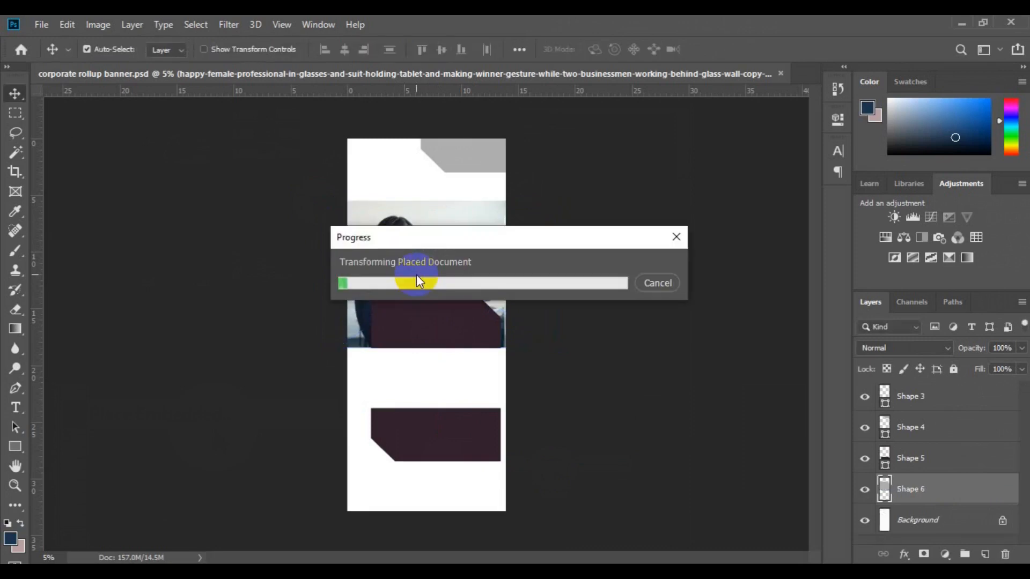
Step: Create a clipping mask so the placed photo is confined to the Shape 6 outline
right_click(914, 489)
left_click(914, 489)
right_click(914, 490)
left_click(793, 342)
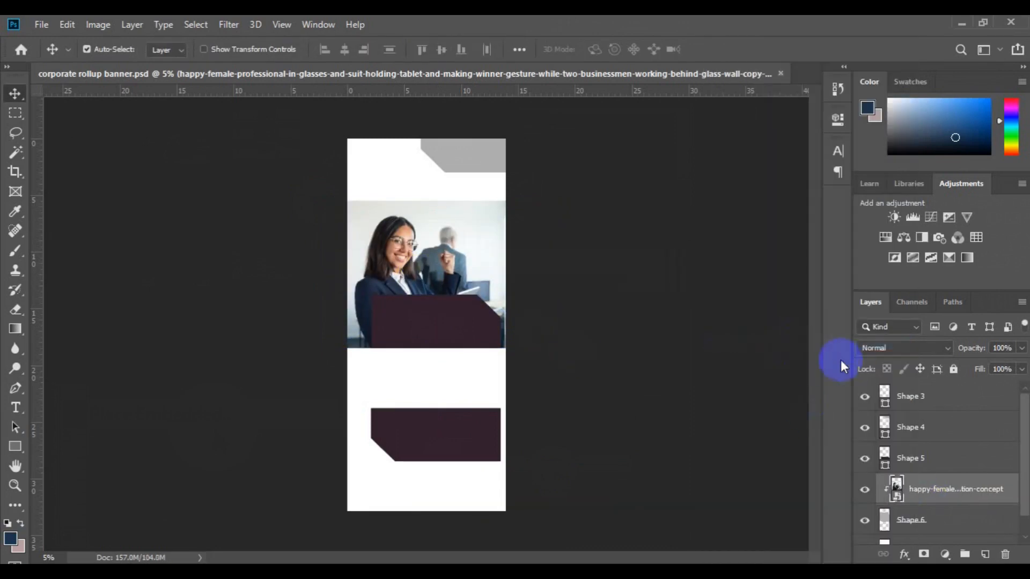
Step: Set the clipped photo's blend mode to Luminosity
left_click(931, 348)
left_click(902, 552)
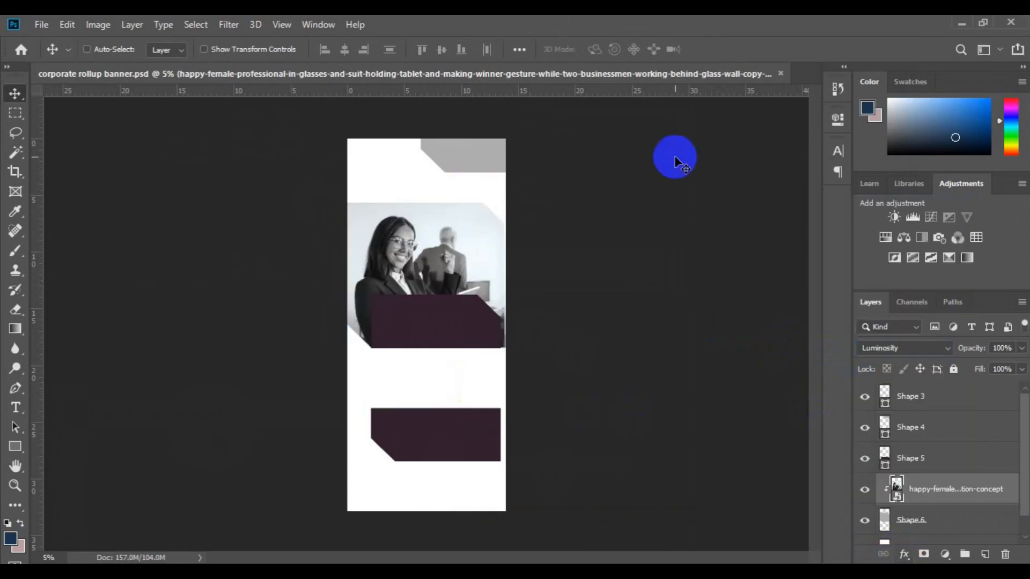
key("ctrl+plus")
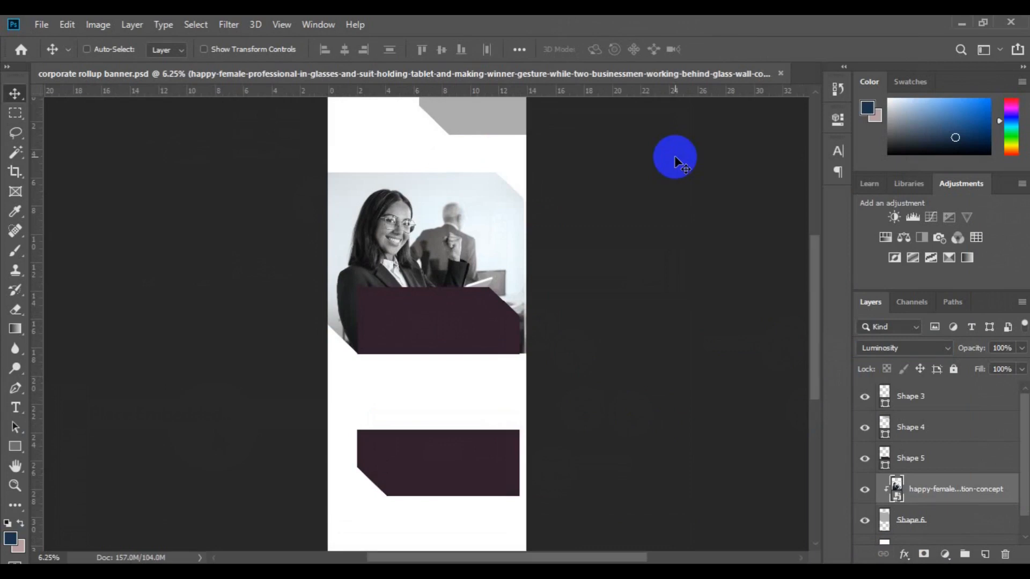
key("ctrl+plus")
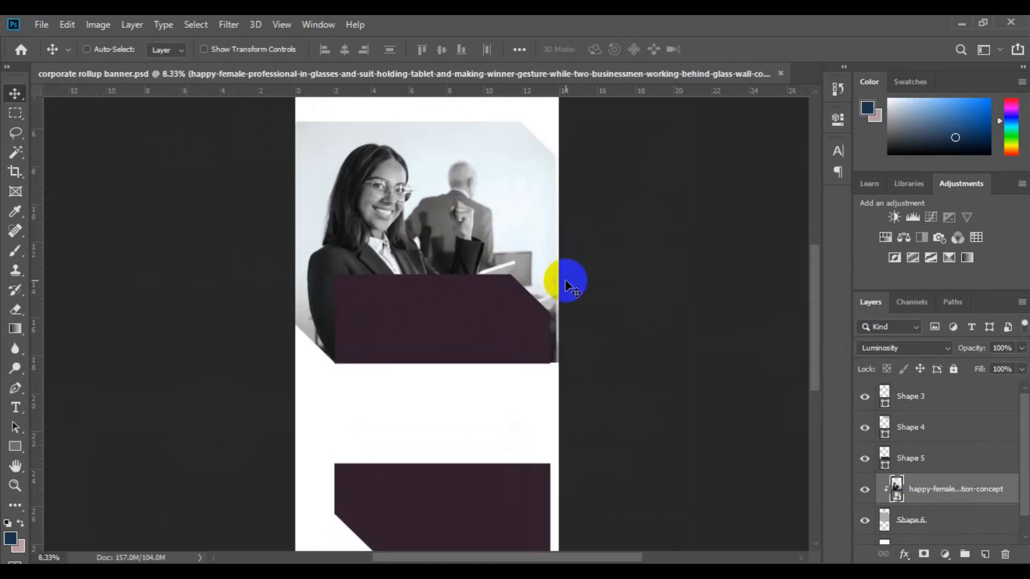
Step: Draw a closed rectangle about 3407 by 1623 px with the Pen tool just above the Background layer, filling the gap between the two dark shapes
key("ctrl+plus")
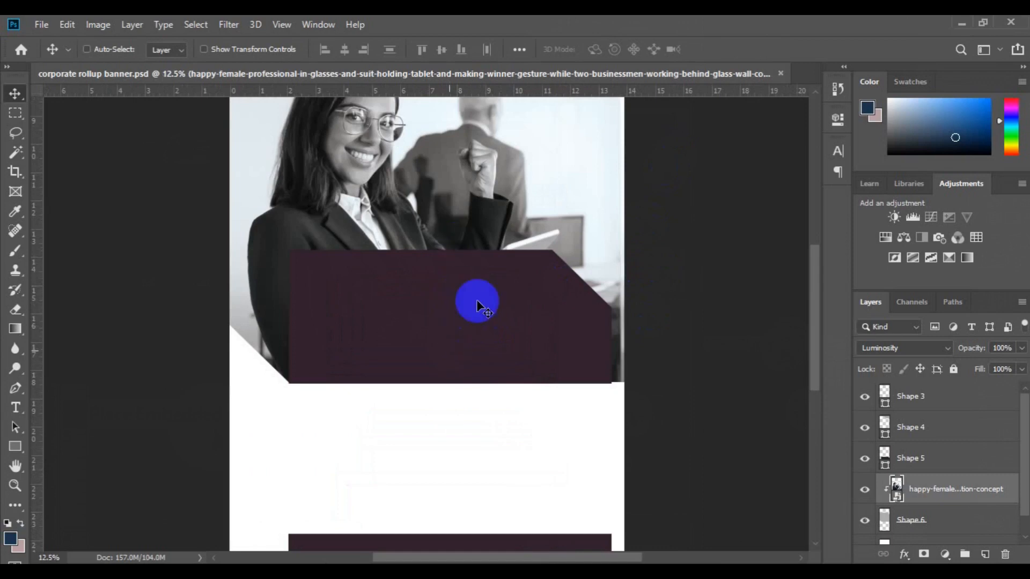
key("h")
left_click_drag(505, 470, 494, 395)
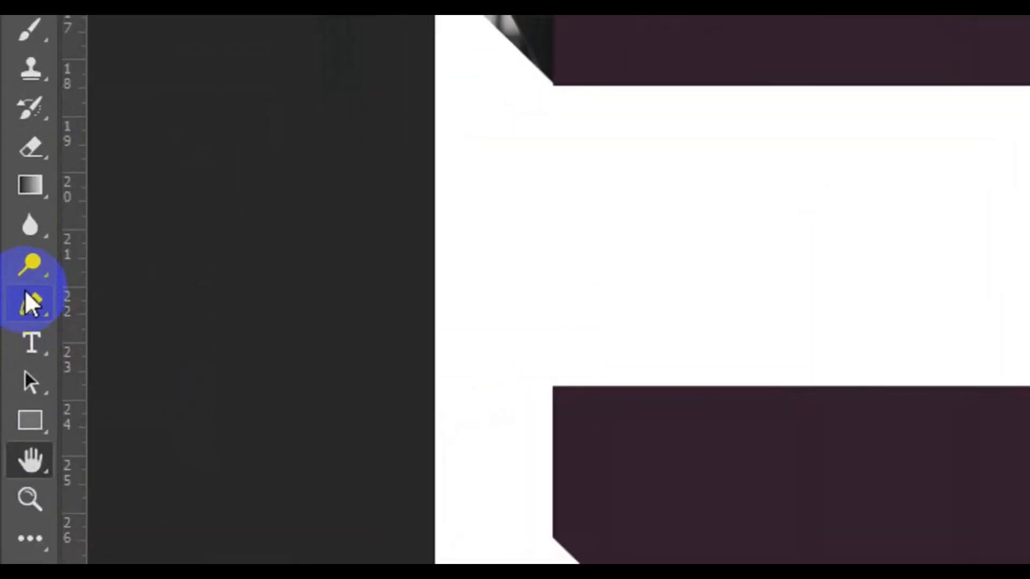
left_click(16, 388)
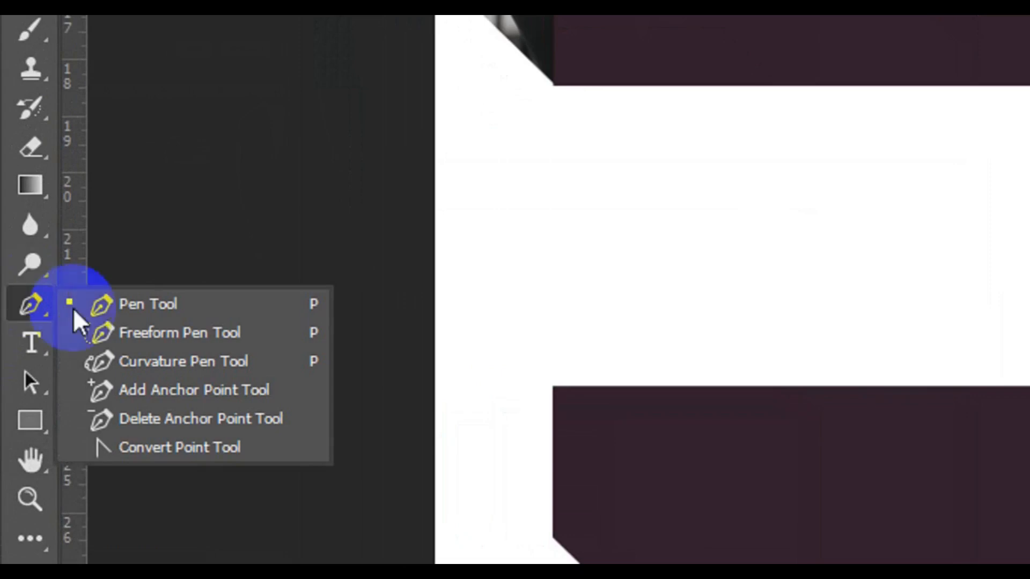
left_click(148, 312)
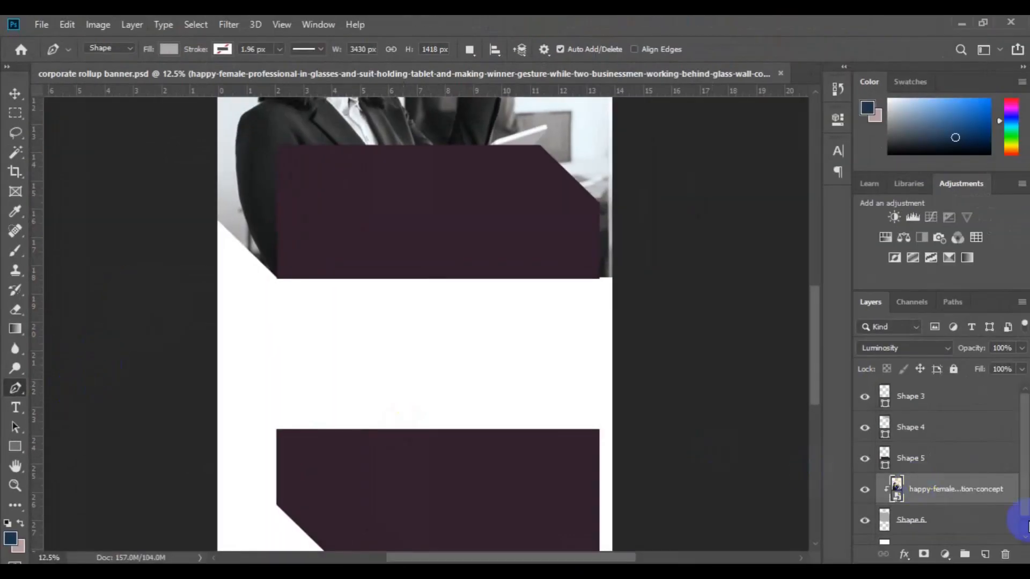
left_click(1025, 526)
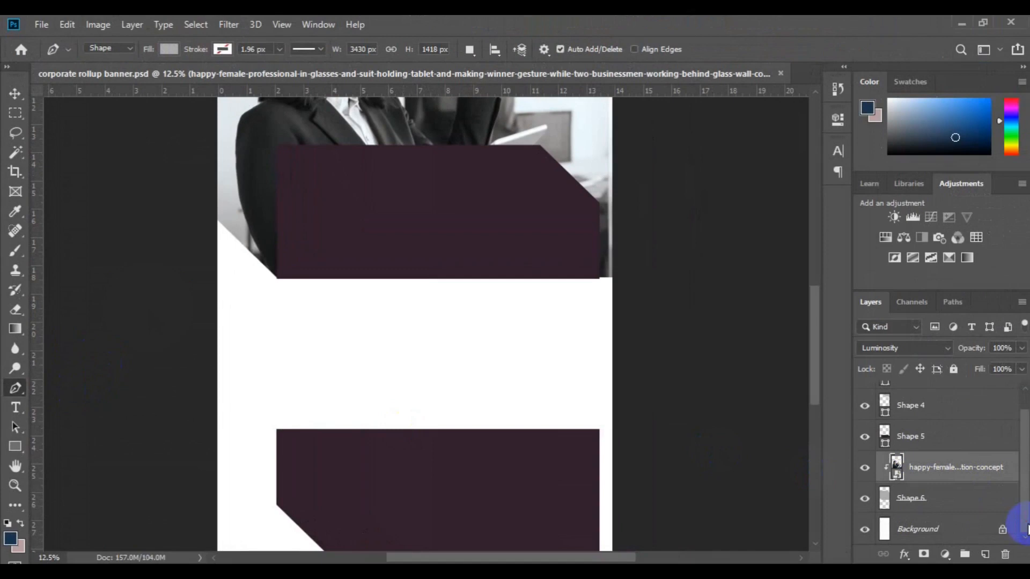
left_click(942, 528)
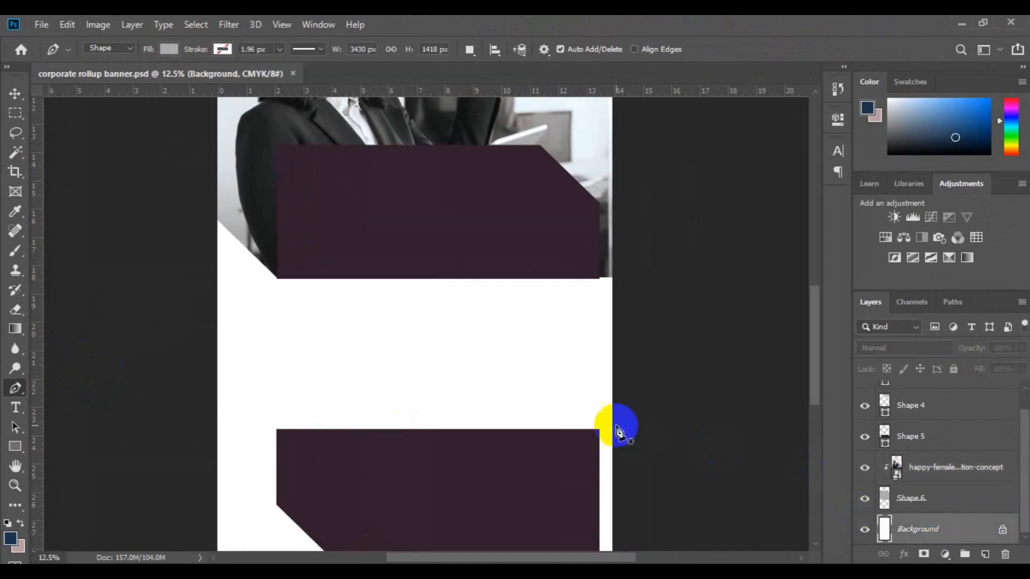
left_click(277, 279)
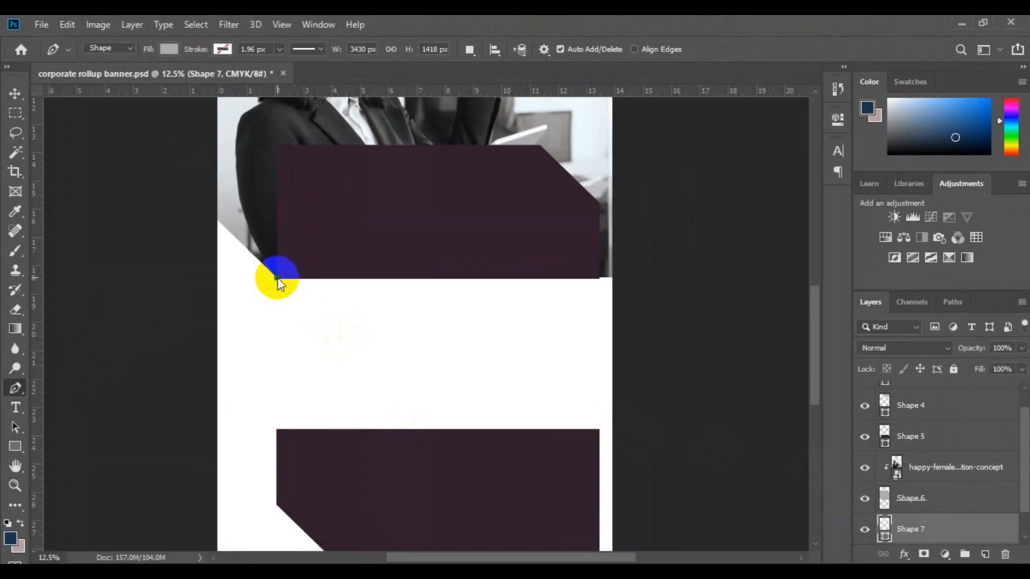
left_click(277, 430)
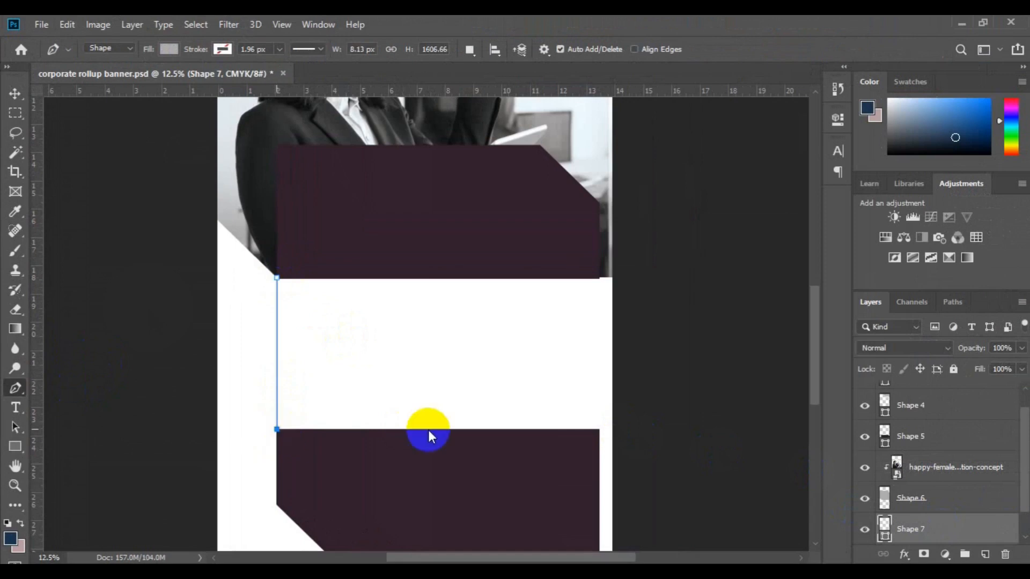
left_click(599, 429)
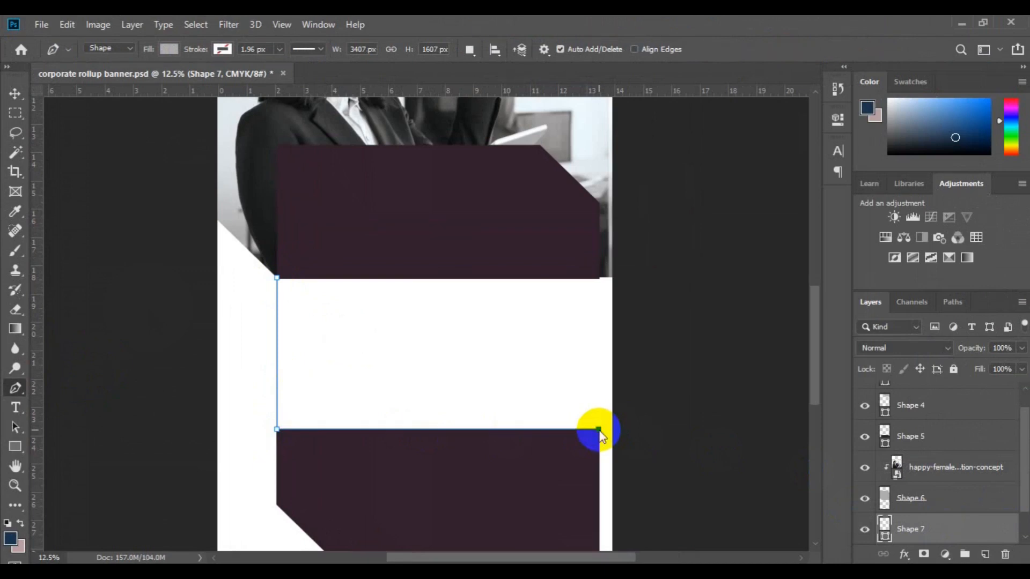
left_click(599, 278)
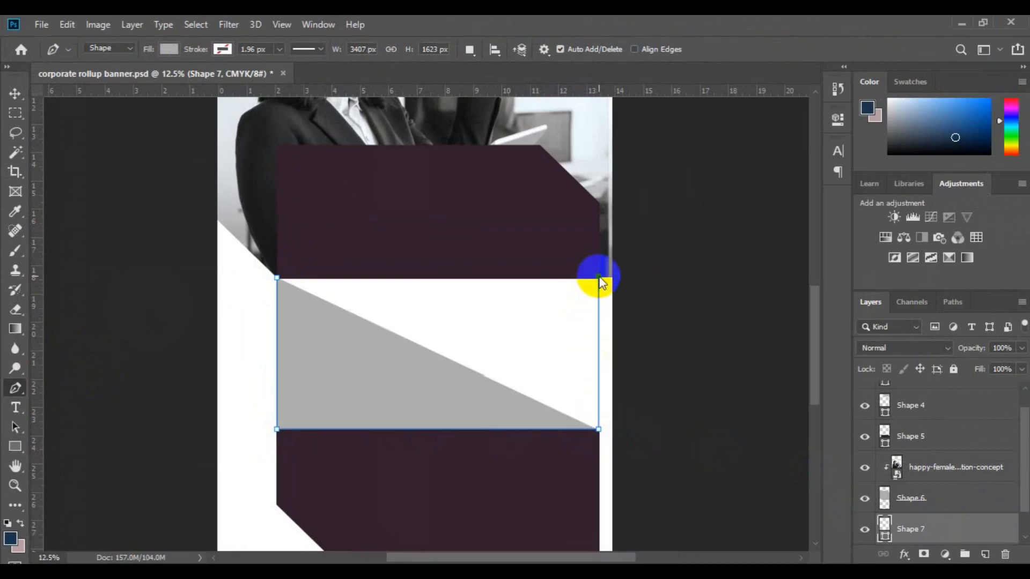
left_click(278, 278)
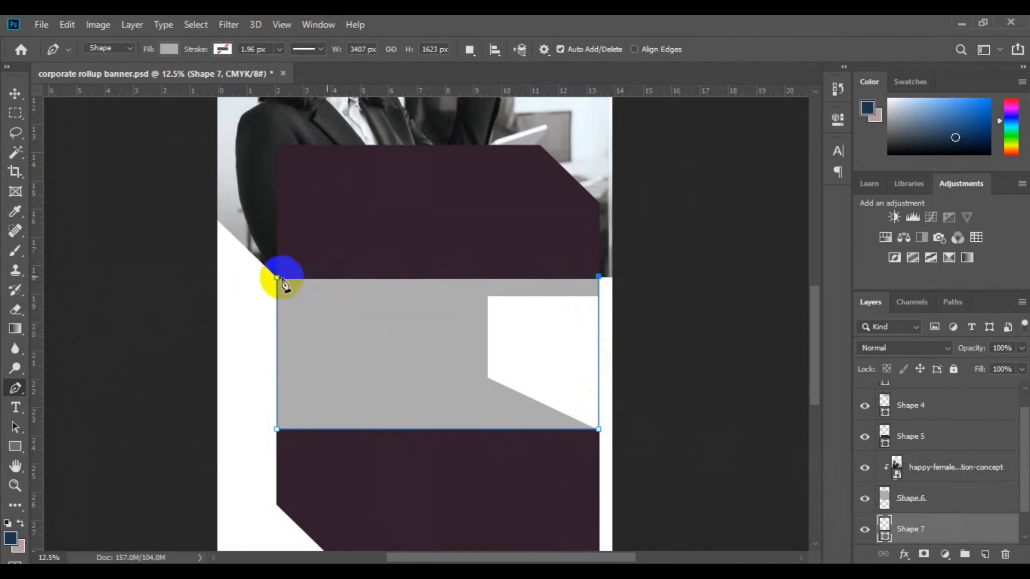
left_click(276, 278)
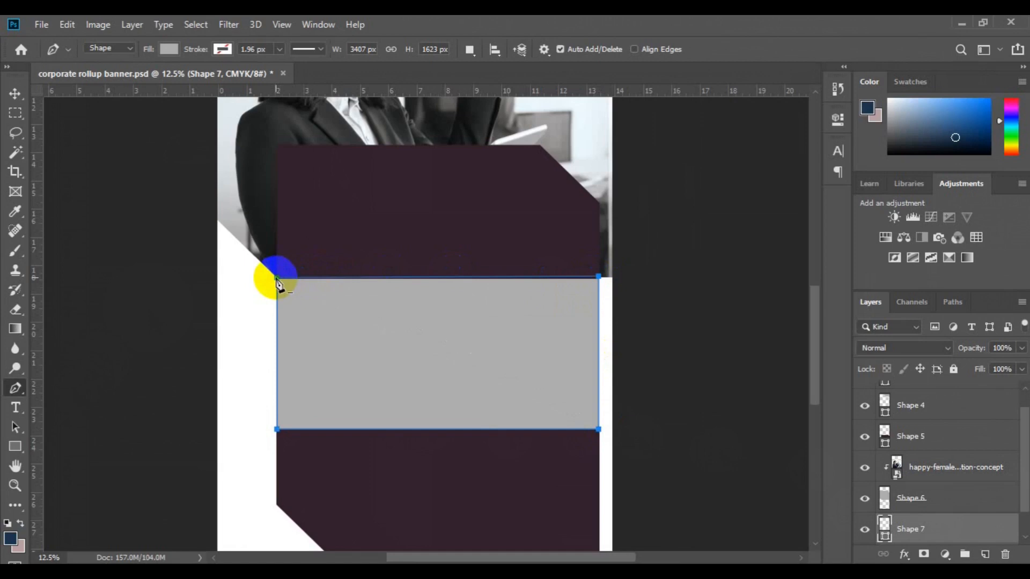
Step: Fill the new rectangle on Shape 7 with the dark purple 311f2c sampled from the neighbouring shape
key("v")
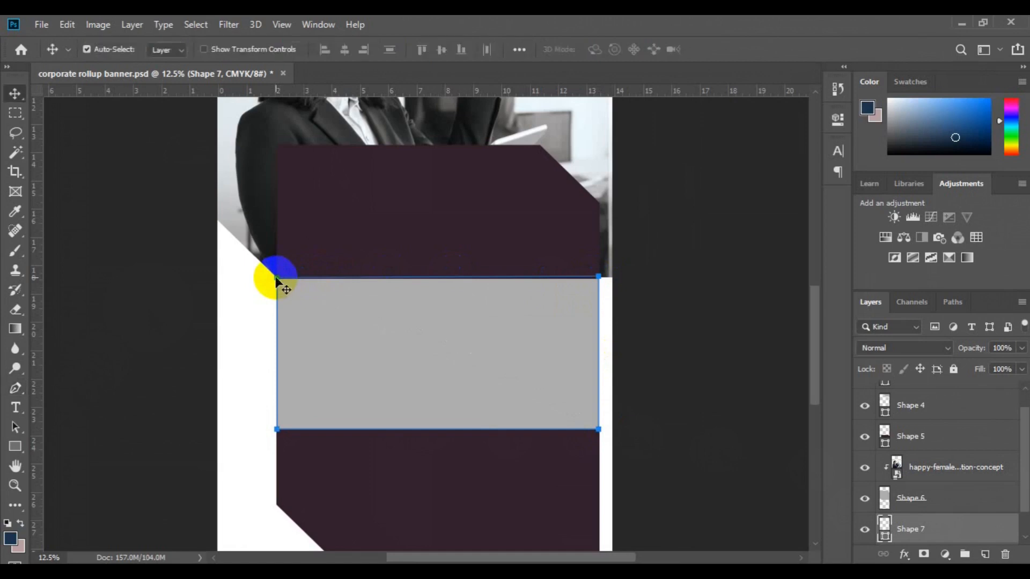
left_click(884, 531)
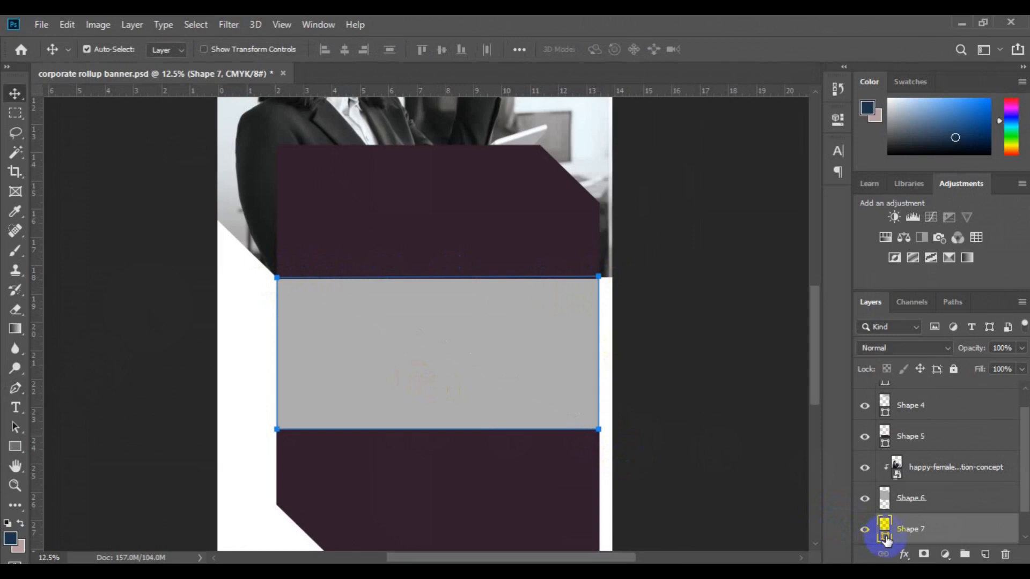
double_click(885, 530)
left_click_drag(551, 535, 521, 522)
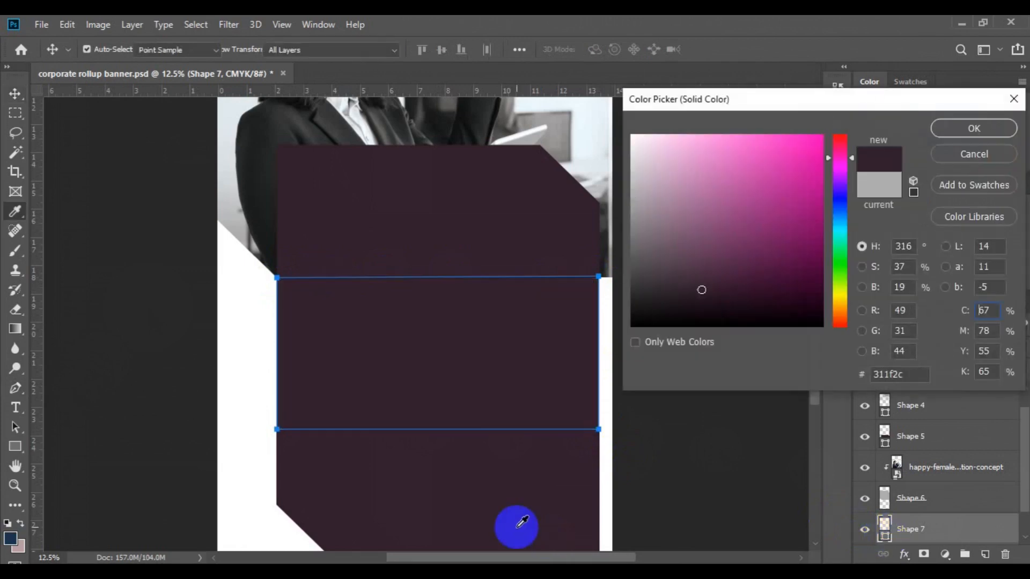
left_click(951, 127)
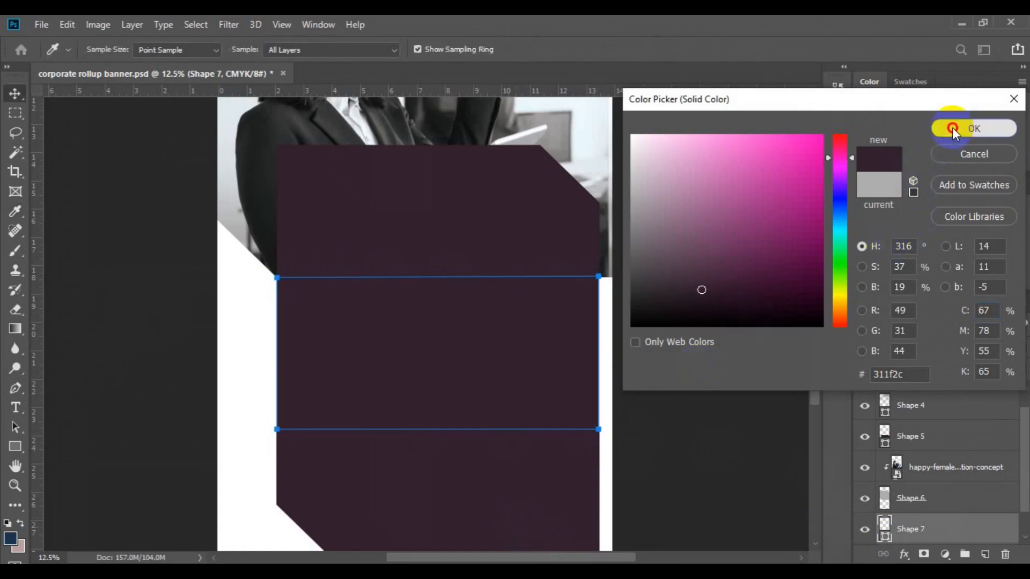
Step: Change the fill colour of Shape 5, the dark shape overlapping the photo, to green 37b44a
key("ctrl+minus")
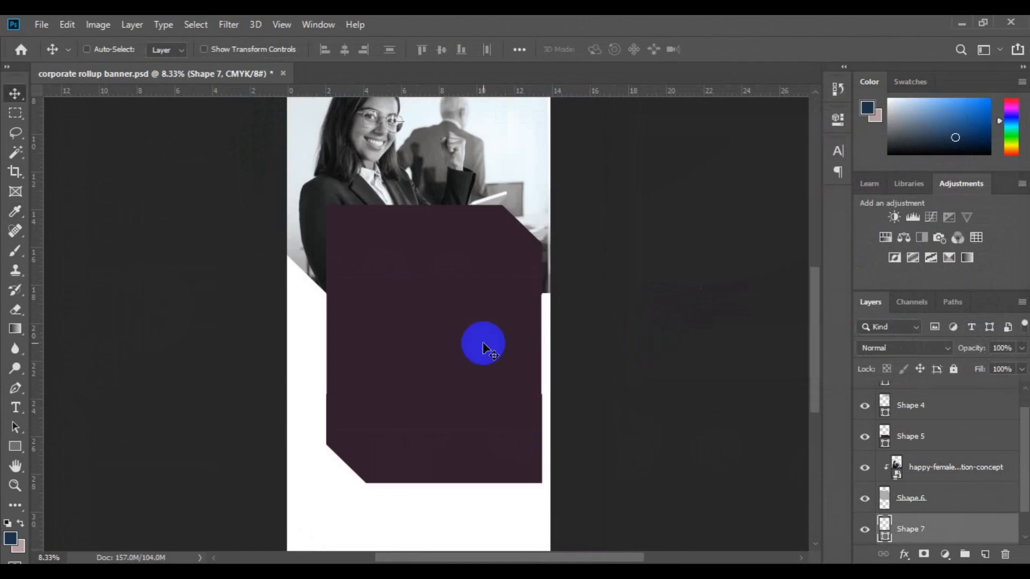
key("ctrl+minus")
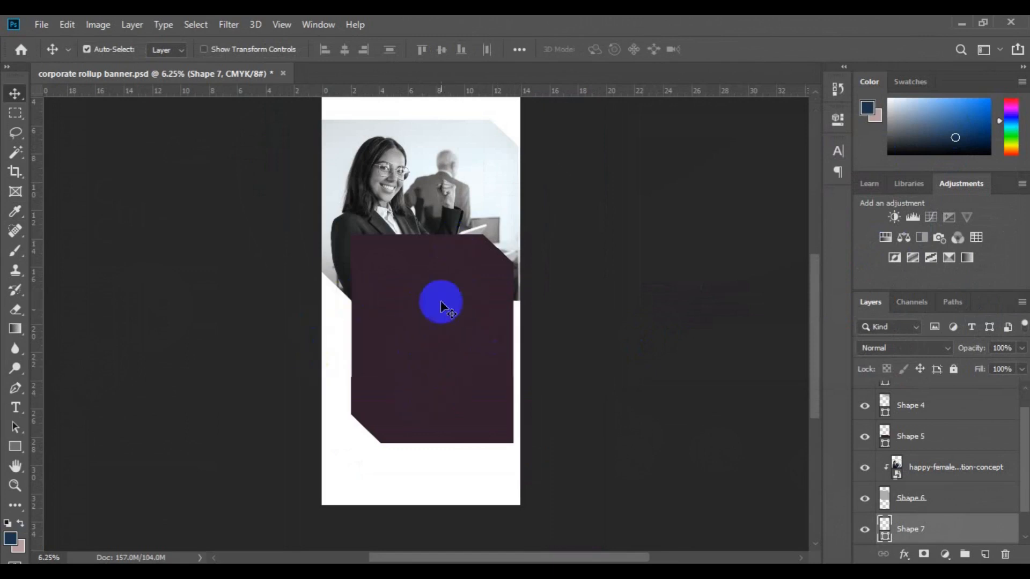
left_click(455, 244)
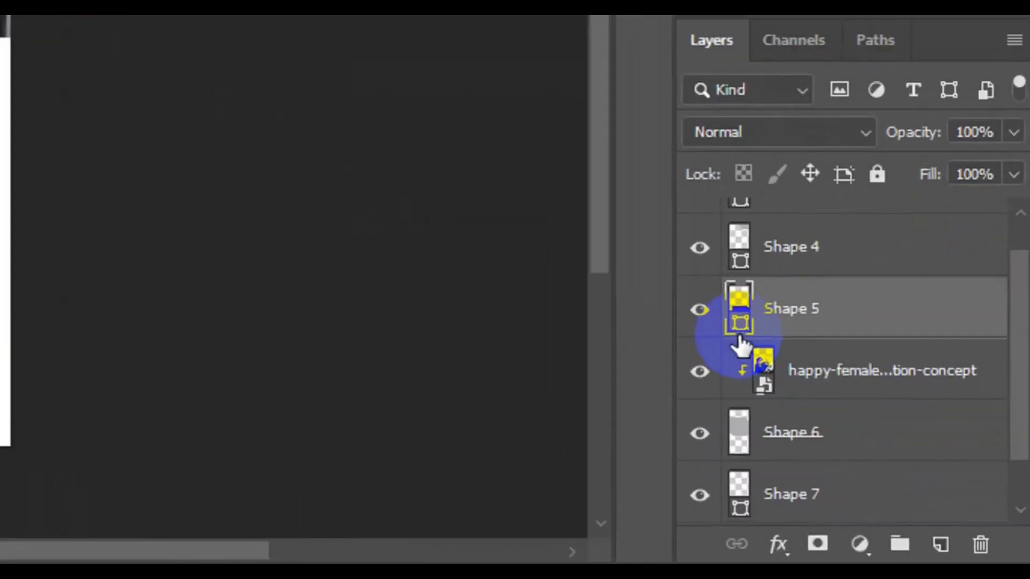
left_click(884, 448)
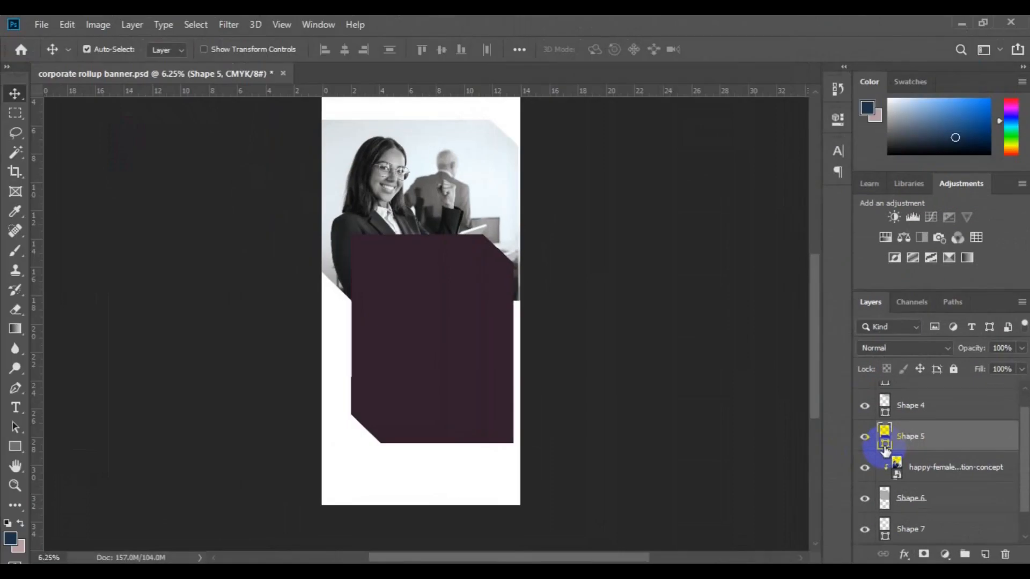
double_click(883, 447)
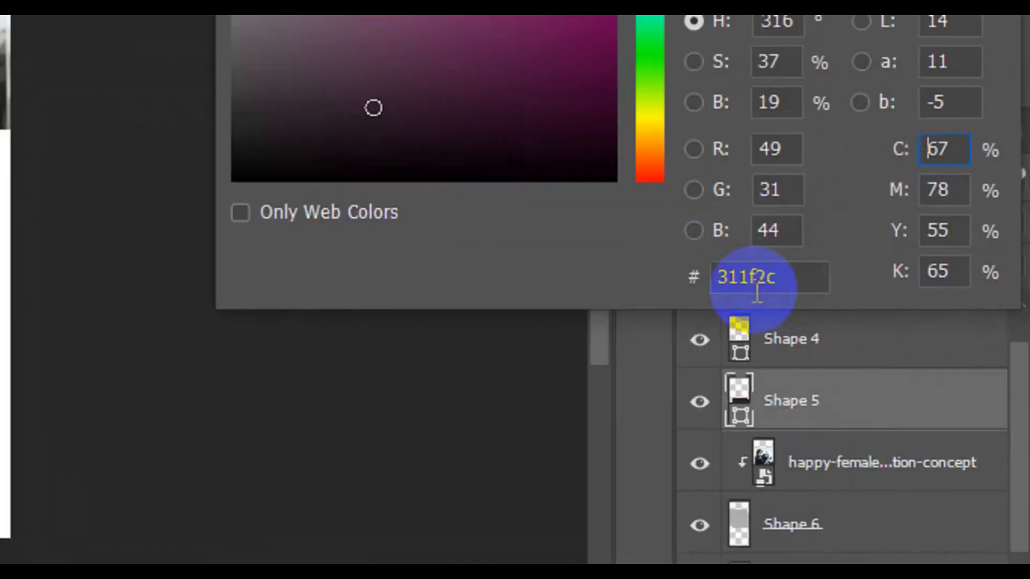
left_click(747, 279)
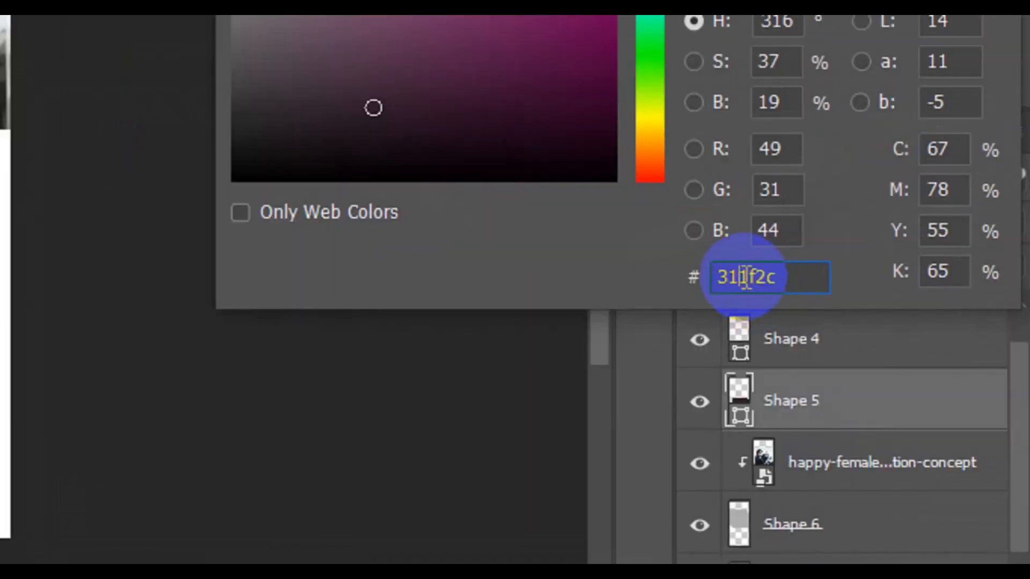
type("37b44a")
left_click(793, 279)
left_click_drag(793, 279, 703, 289)
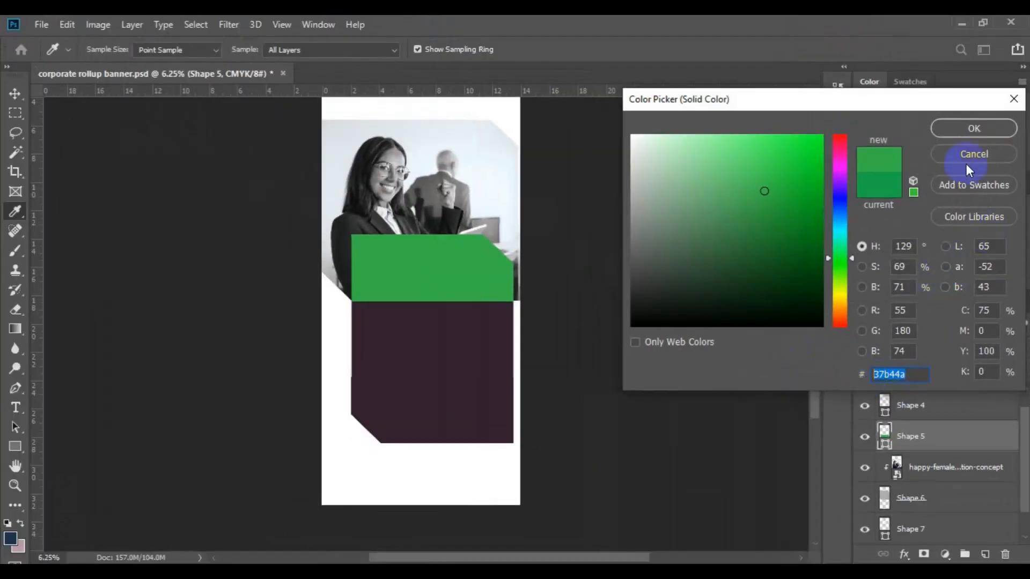
left_click(956, 133)
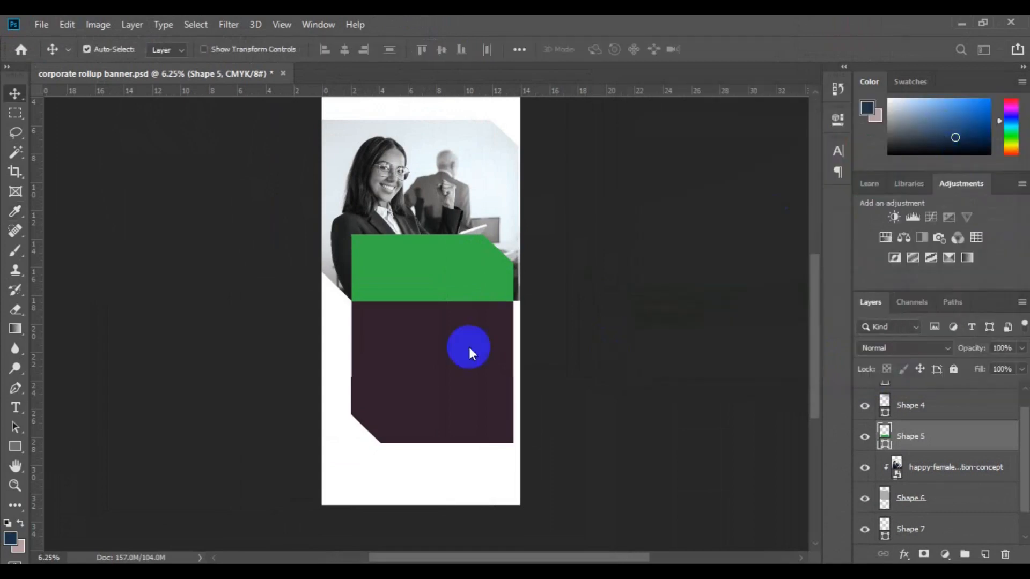
Step: Recolour the middle rectangle on Shape 7 with the green 37b44a sampled from Shape 5
left_click(462, 346)
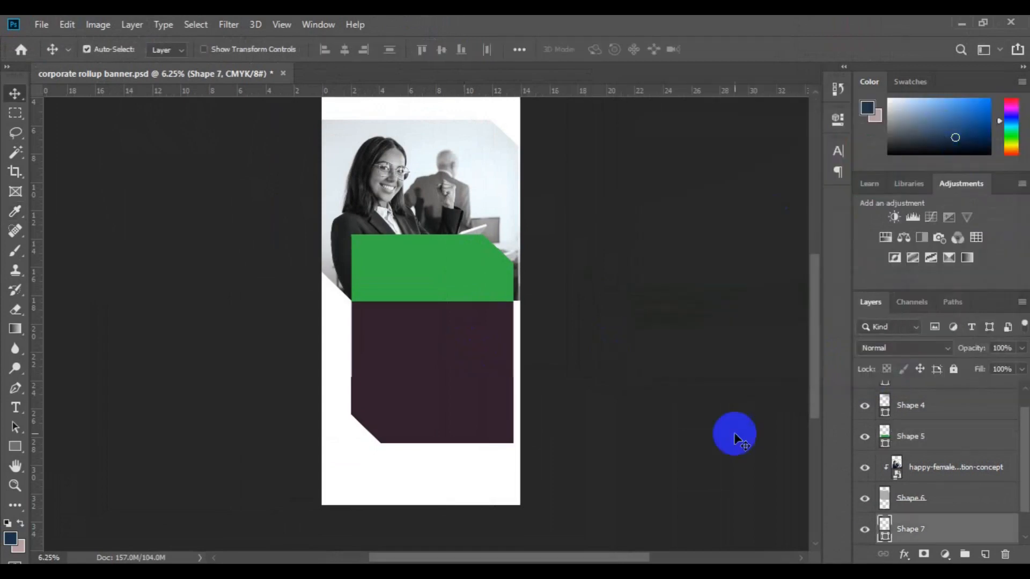
double_click(885, 536)
left_click(446, 276)
left_click(970, 129)
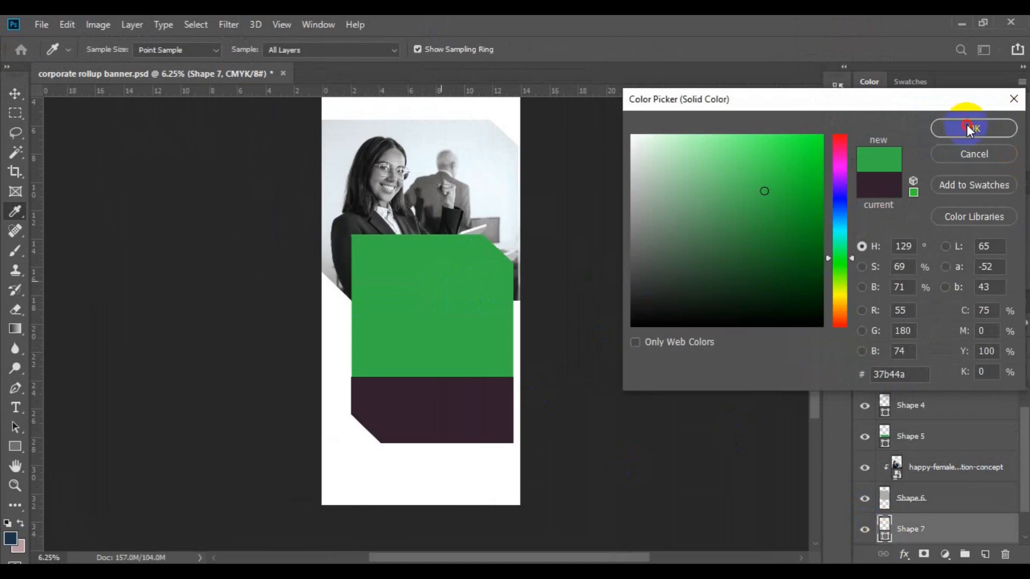
Step: Recolour the lowest dark shape, Shape 3, with the green 37b44a sampled from the rectangle above it
left_click(467, 421)
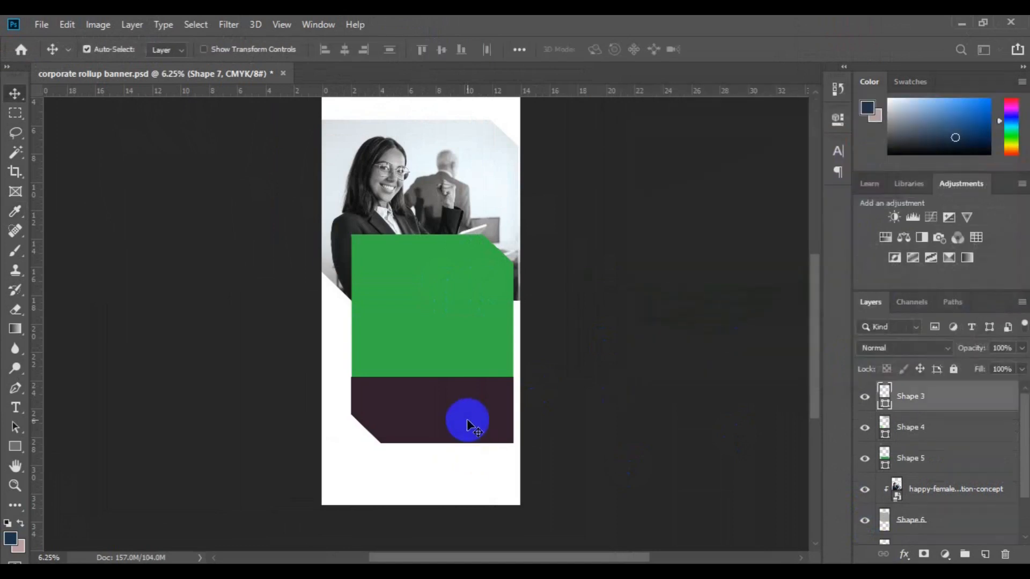
double_click(885, 406)
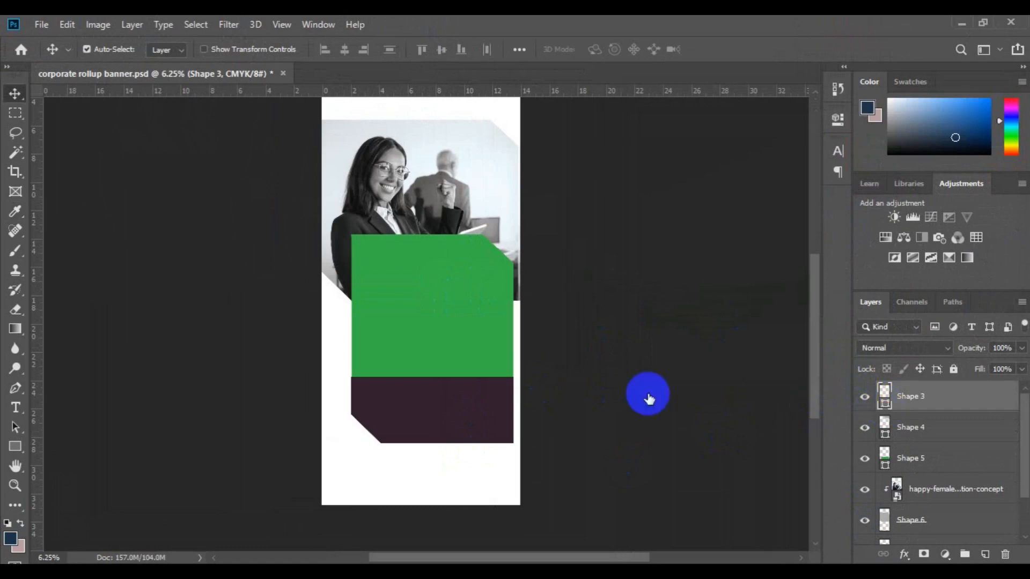
left_click(457, 350)
left_click(949, 127)
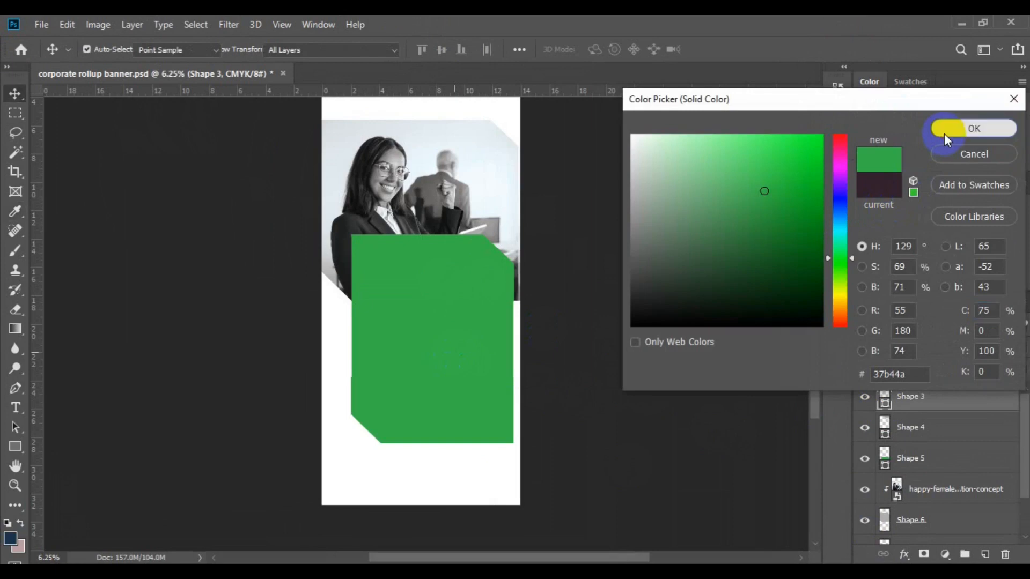
Step: Set the blend mode of Shape 5, the green shape over the photo, to Overlay
left_click(434, 277)
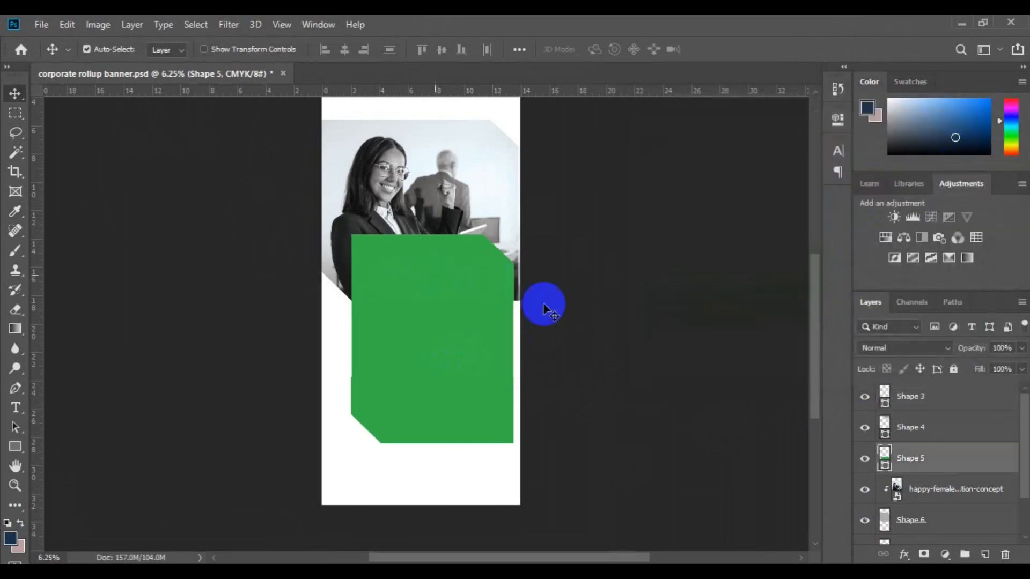
left_click(921, 349)
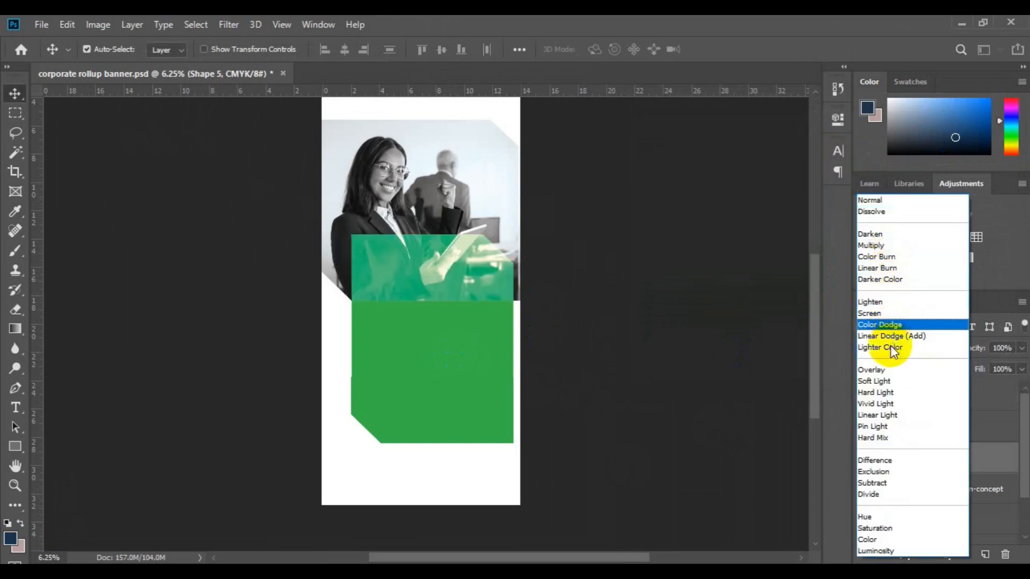
left_click(880, 370)
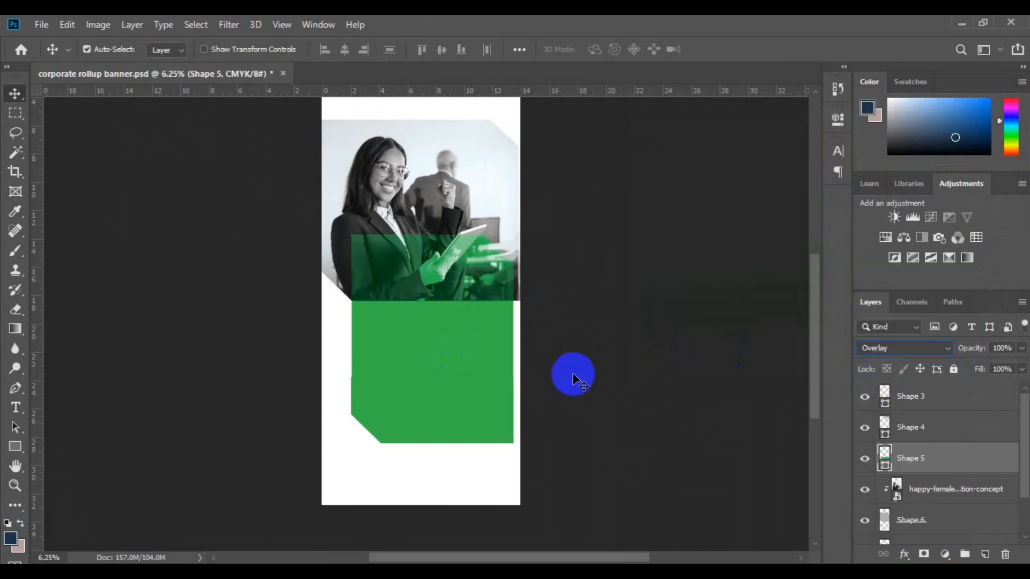
Step: Recolour Shape 4, the grey shape in the banner's upper-right corner, with the green 37b44a sampled from the lowest green shape
key("ctrl+minus")
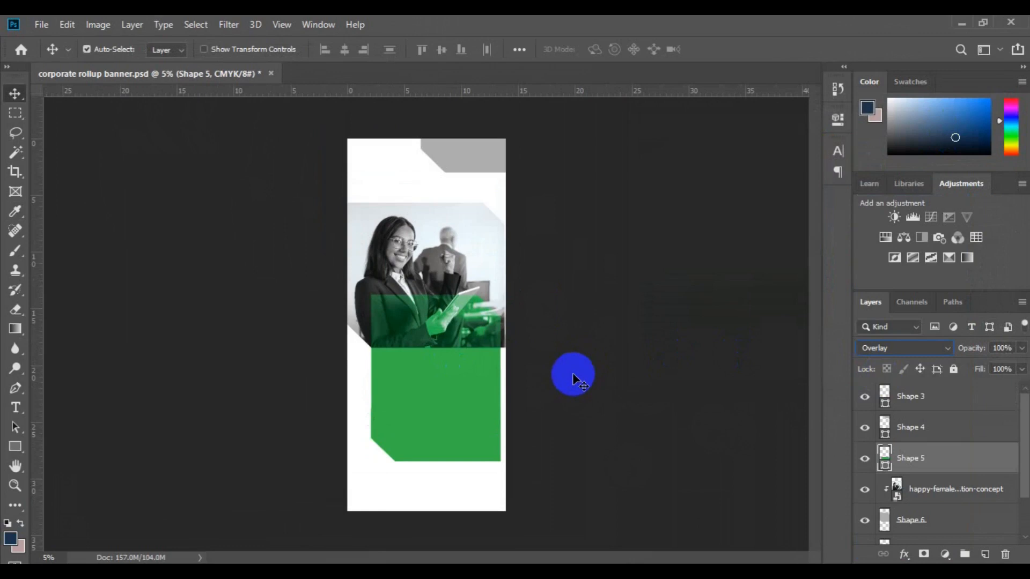
left_click(467, 172)
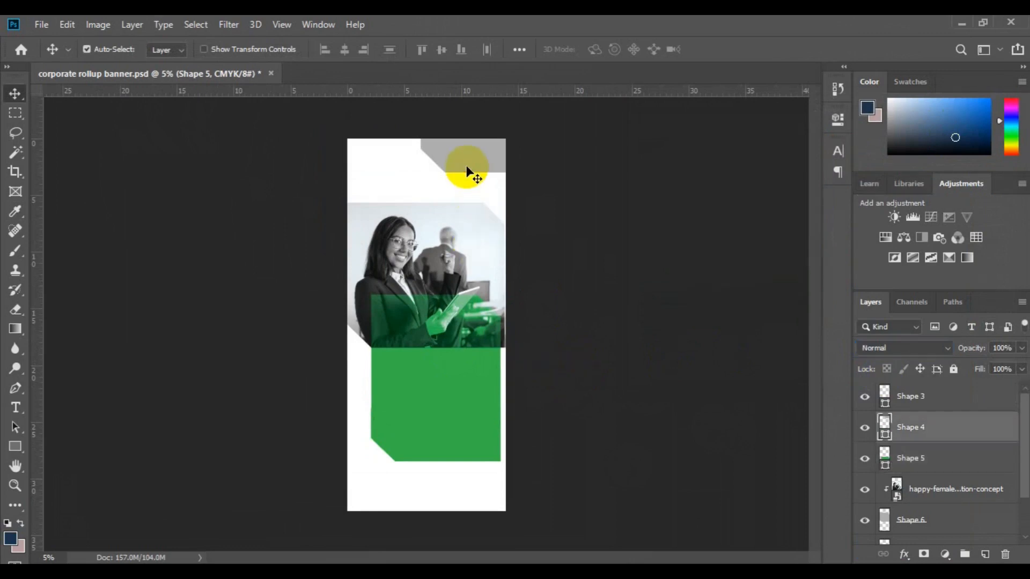
double_click(884, 434)
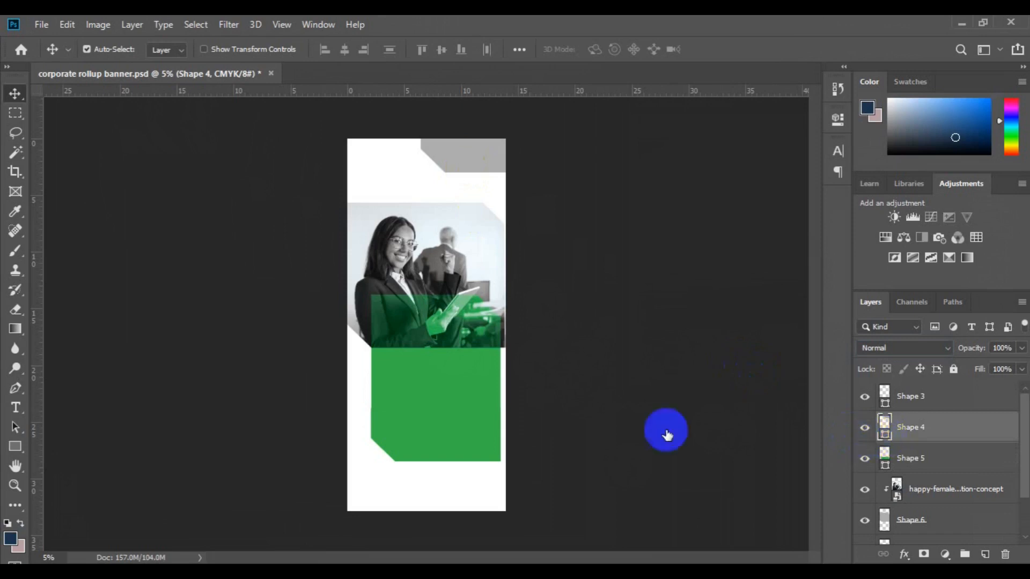
left_click(472, 426)
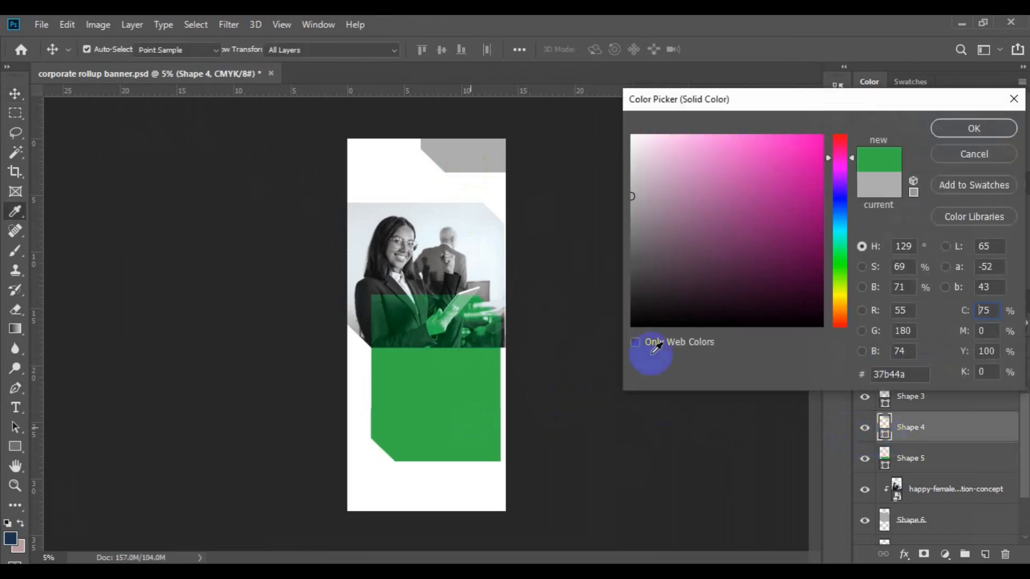
left_click(983, 137)
key("v")
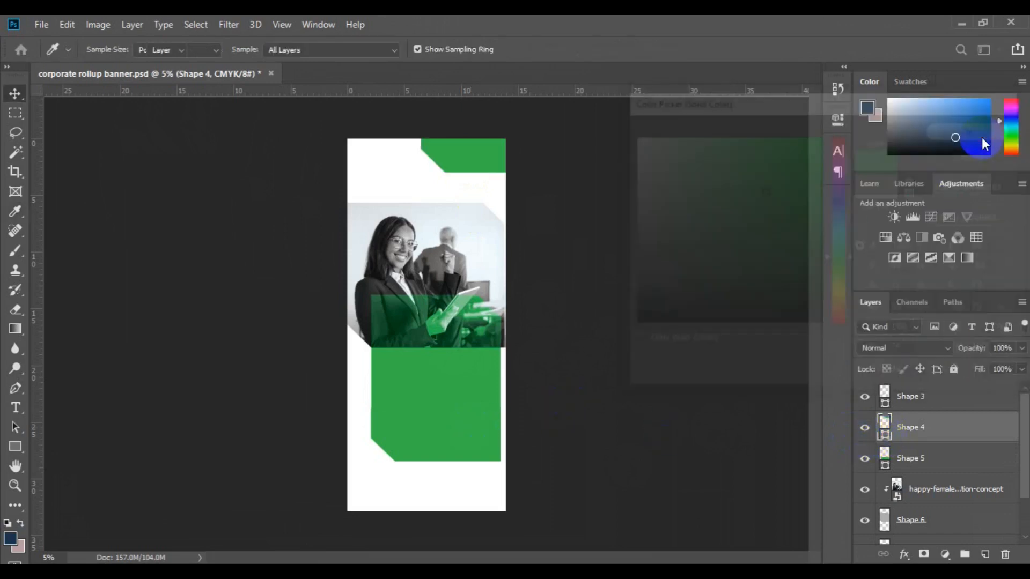
left_click(280, 429)
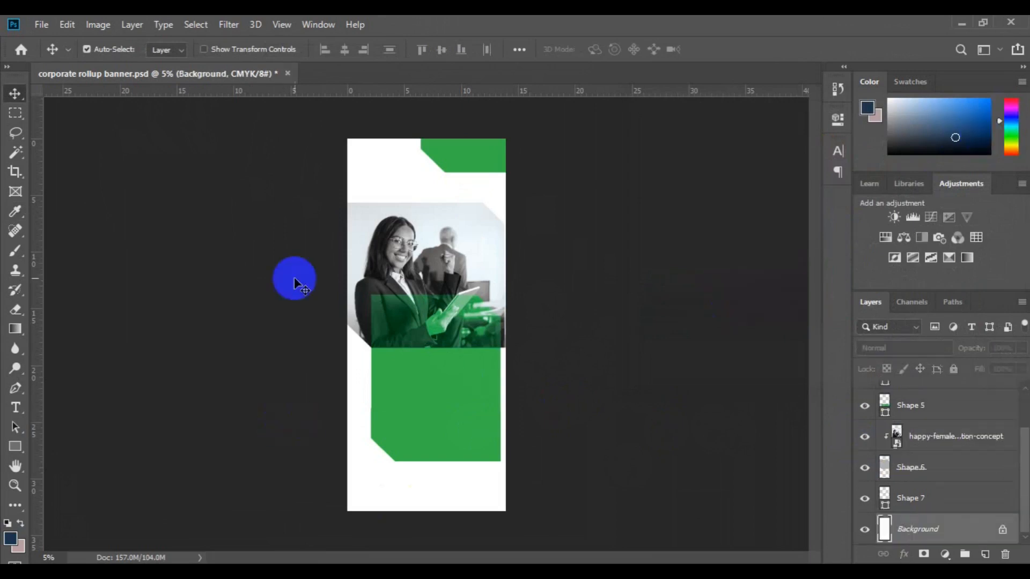
Step: Duplicate Shape 4, the green corner shape at the banner's top, as a layer named Shape Bg
left_click(457, 160)
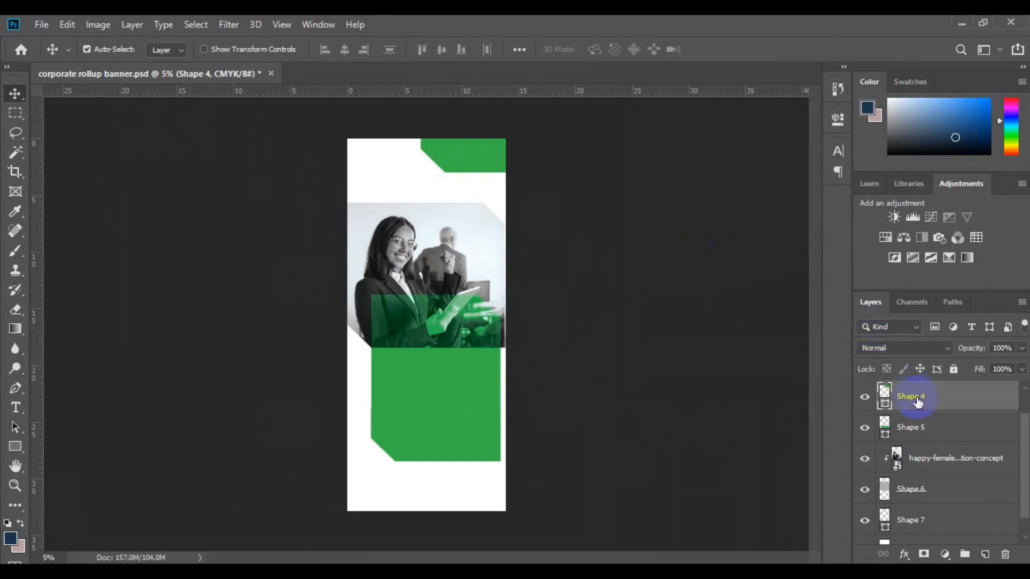
right_click(917, 401)
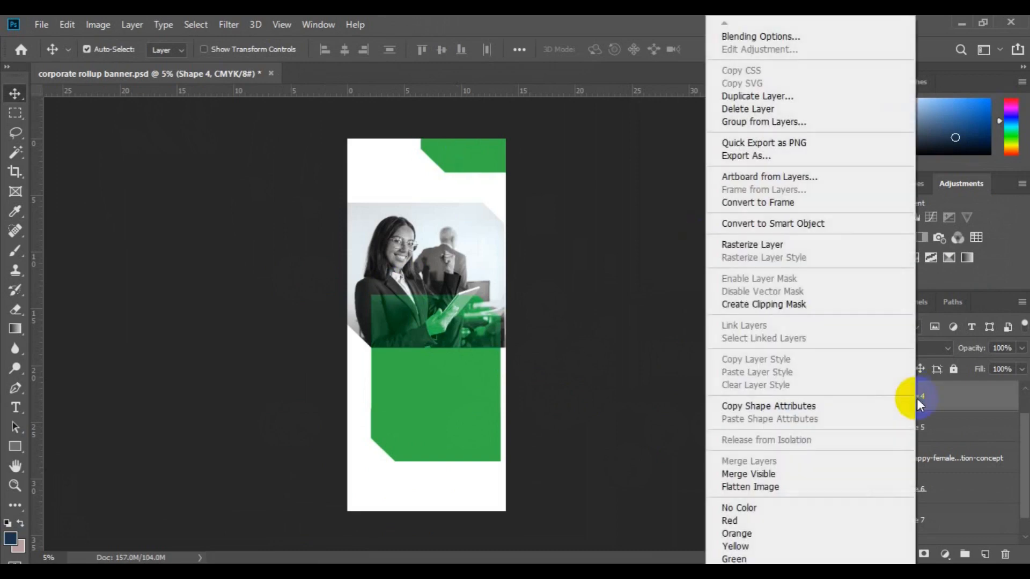
left_click(763, 100)
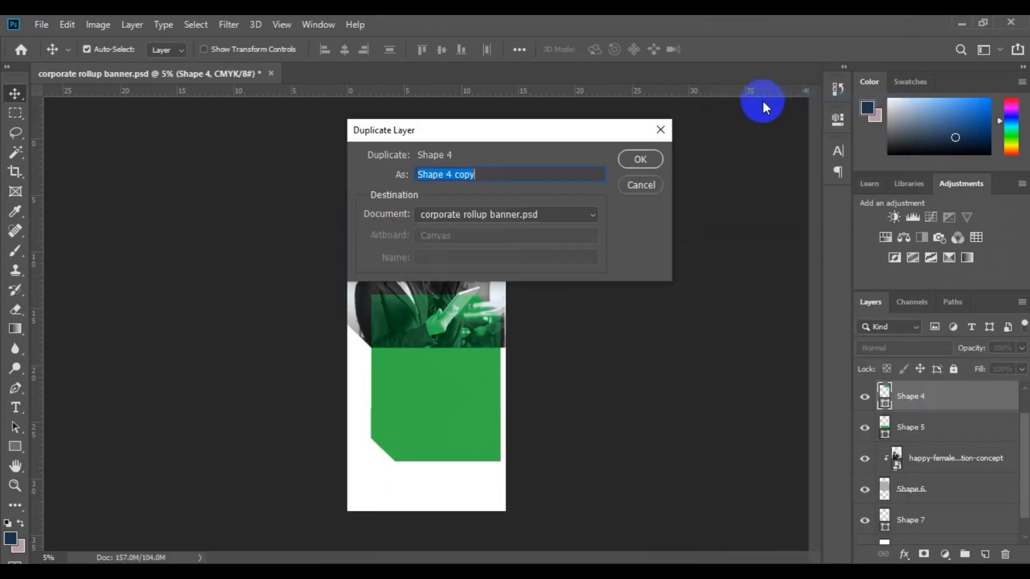
key("Right")
key("BackSpace")
key("BackSpace")
key("BackSpace")
key("BackSpace")
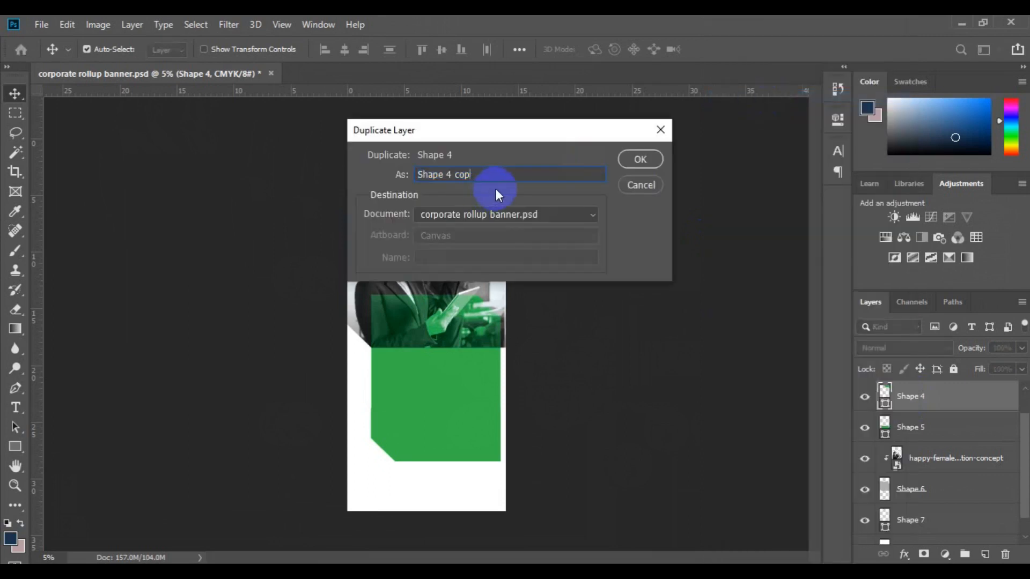
key("BackSpace")
key("BackSpace")
type("Bg")
left_click(639, 158)
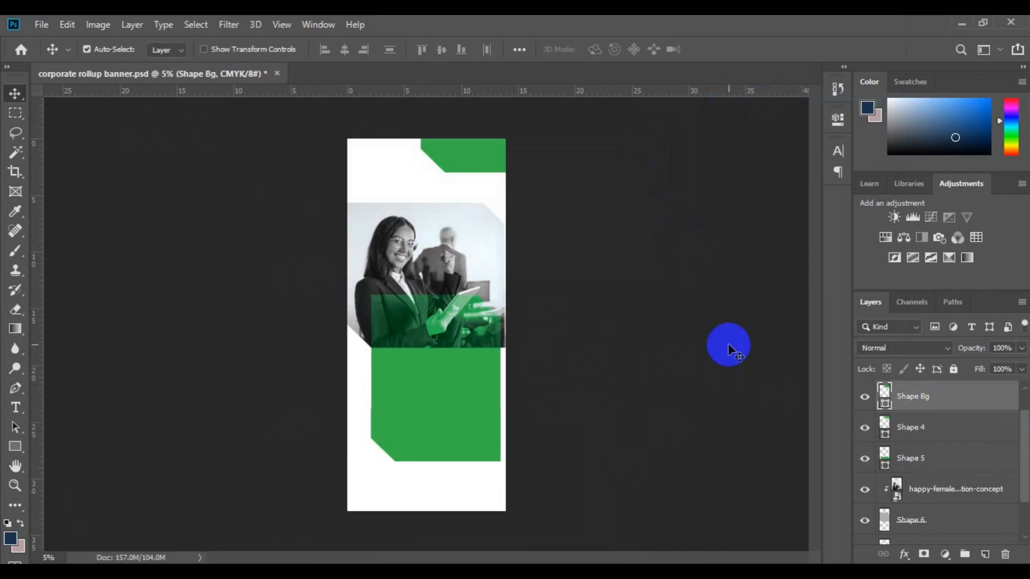
Step: Move Shape Bg down to the banner's lower-left corner with Free Transform
key("ctrl+t")
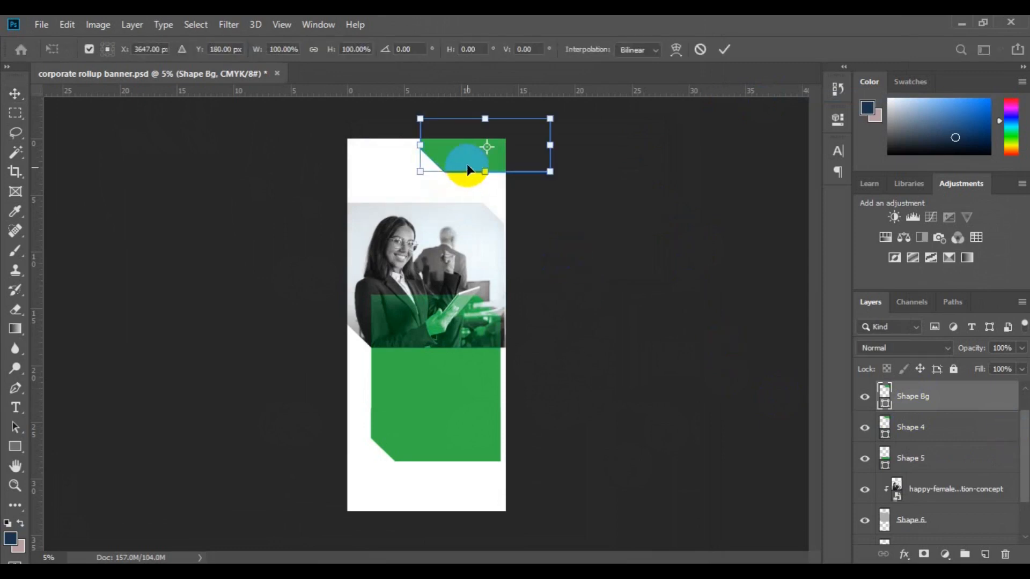
double_click(464, 165)
left_click(419, 418)
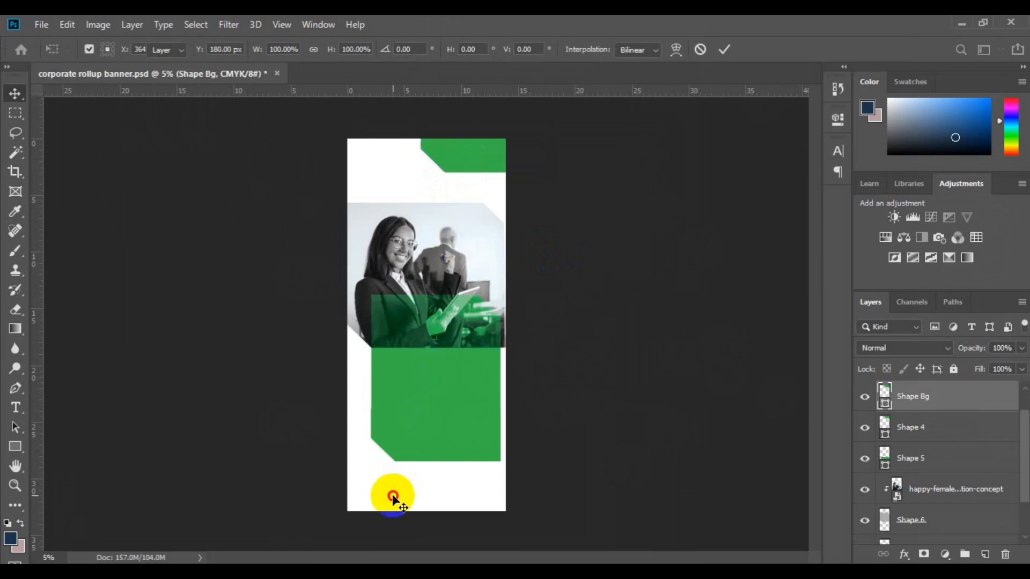
left_click(393, 496)
left_click_drag(392, 496, 387, 494)
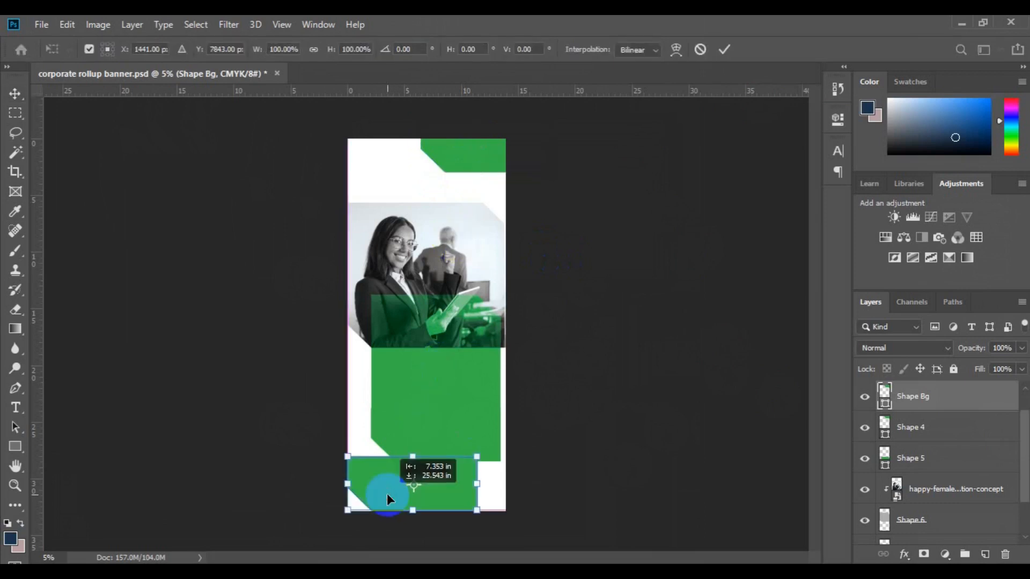
Step: Flip Shape Bg vertically and horizontally, and shift it partly off the banner's lower-left corner so its angled end remains on the canvas
right_click(387, 493)
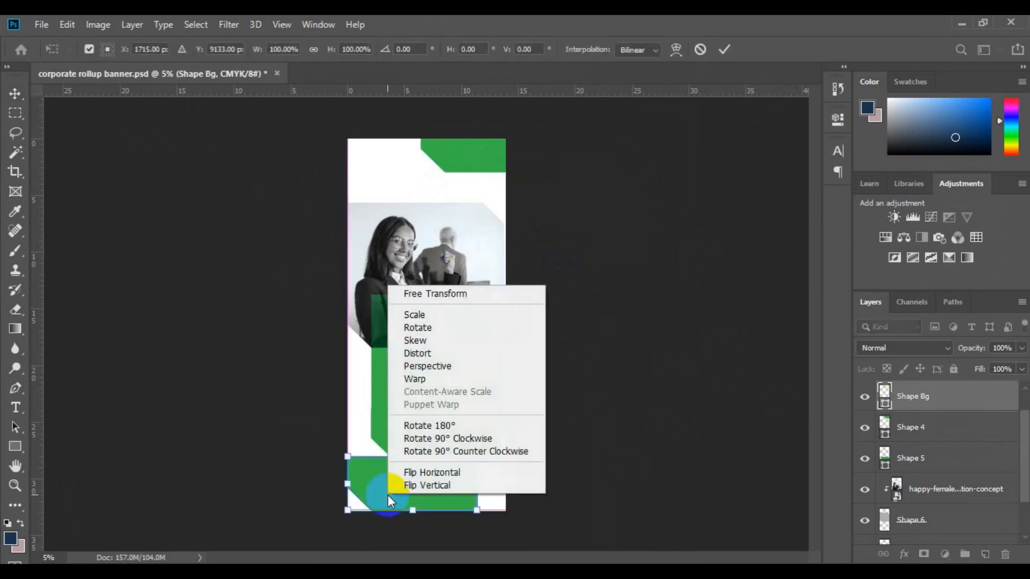
left_click(421, 486)
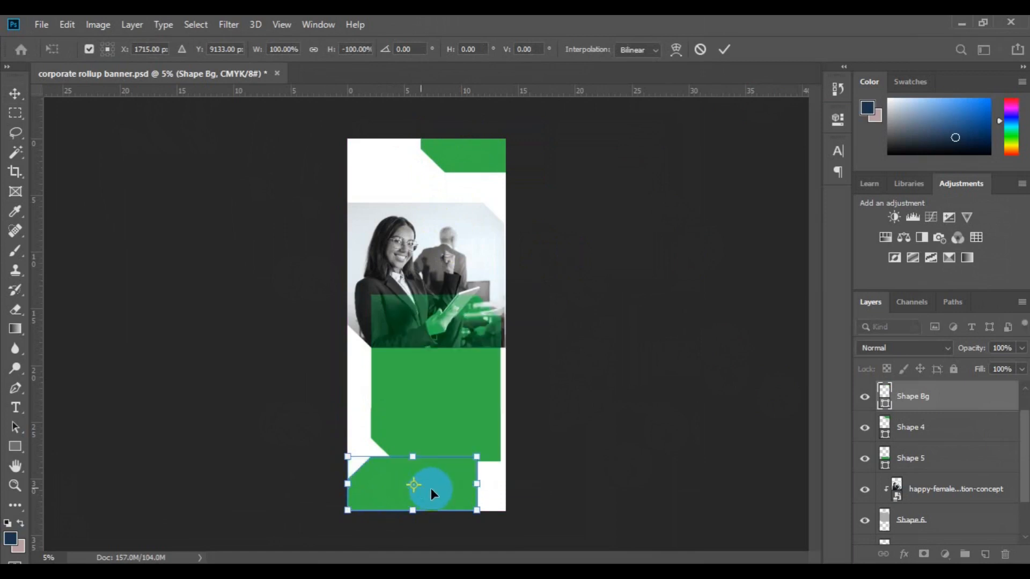
right_click(430, 488)
left_click(488, 470)
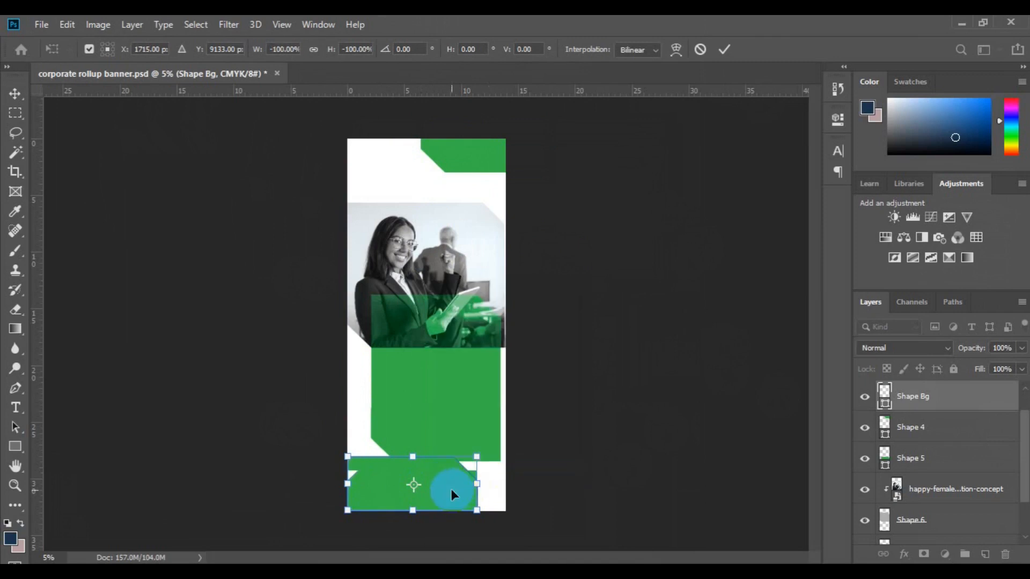
left_click_drag(458, 490, 375, 514)
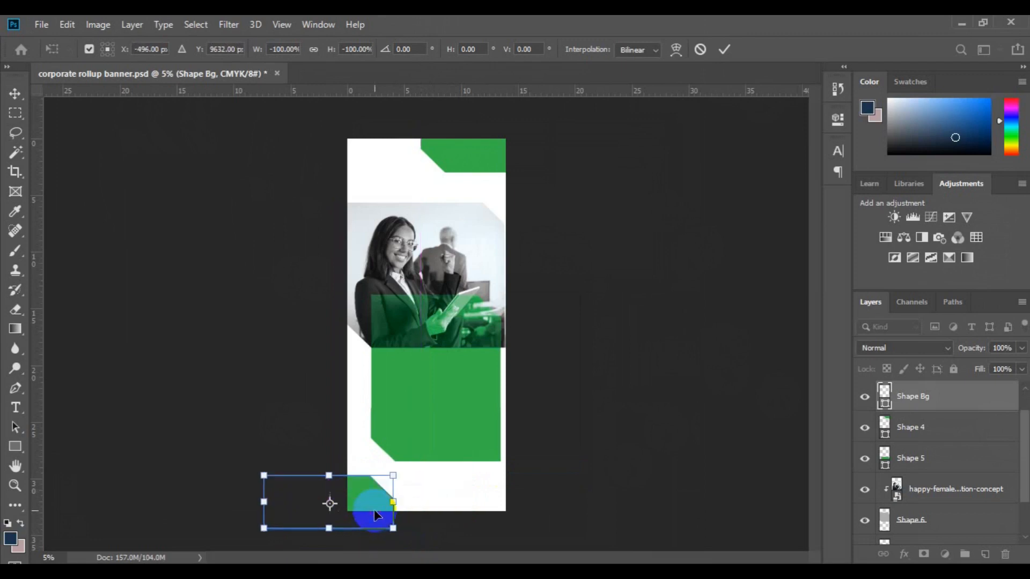
double_click(374, 509)
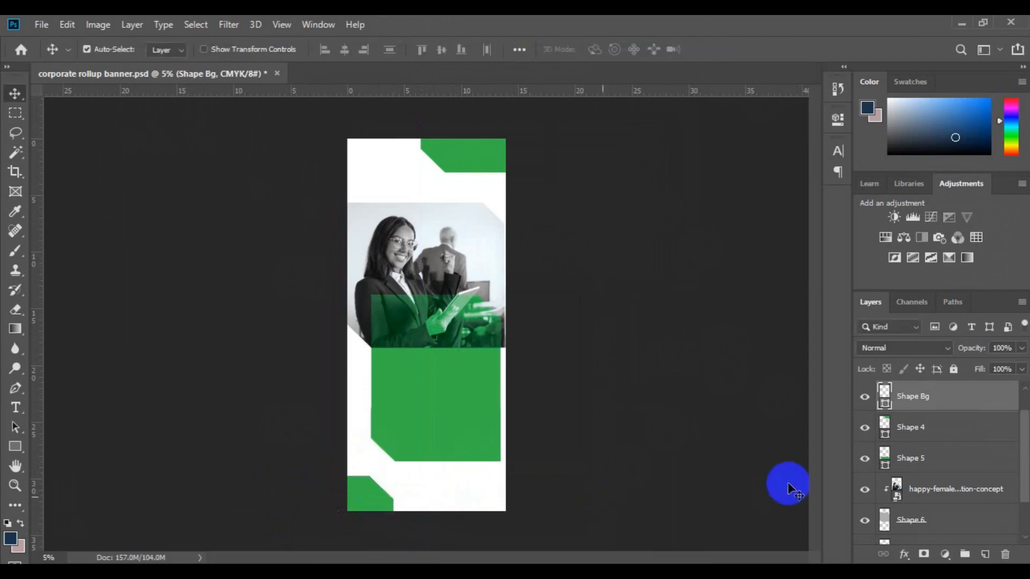
Step: Change the fill colour of Shape Bg to dark green 087b39
double_click(886, 405)
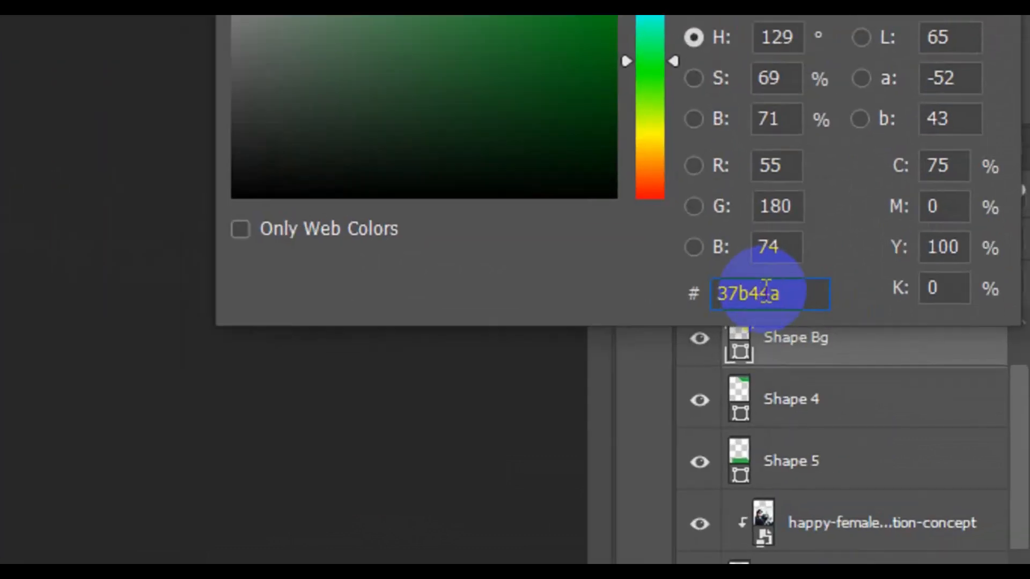
type("087b39")
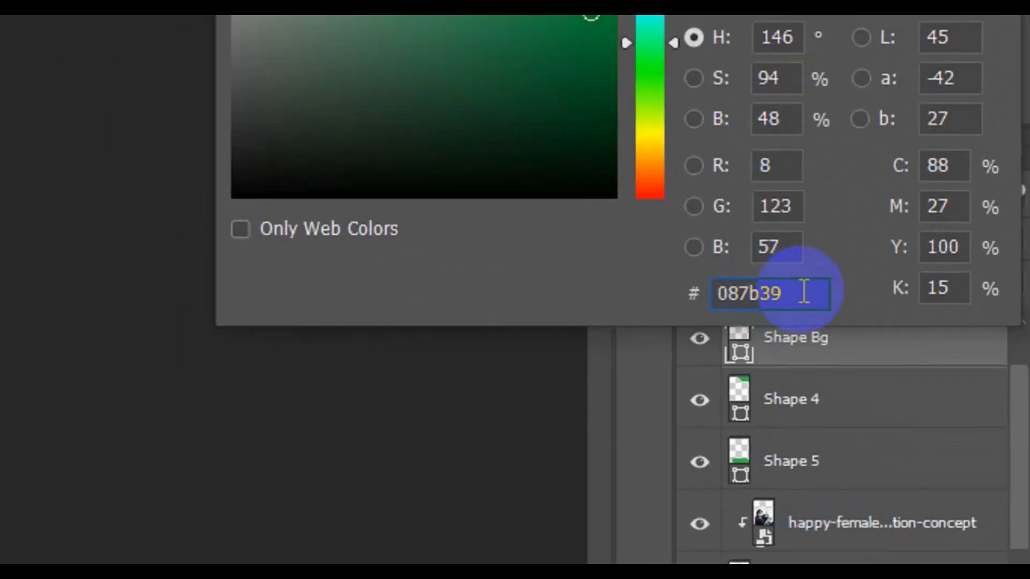
left_click_drag(804, 292, 699, 298)
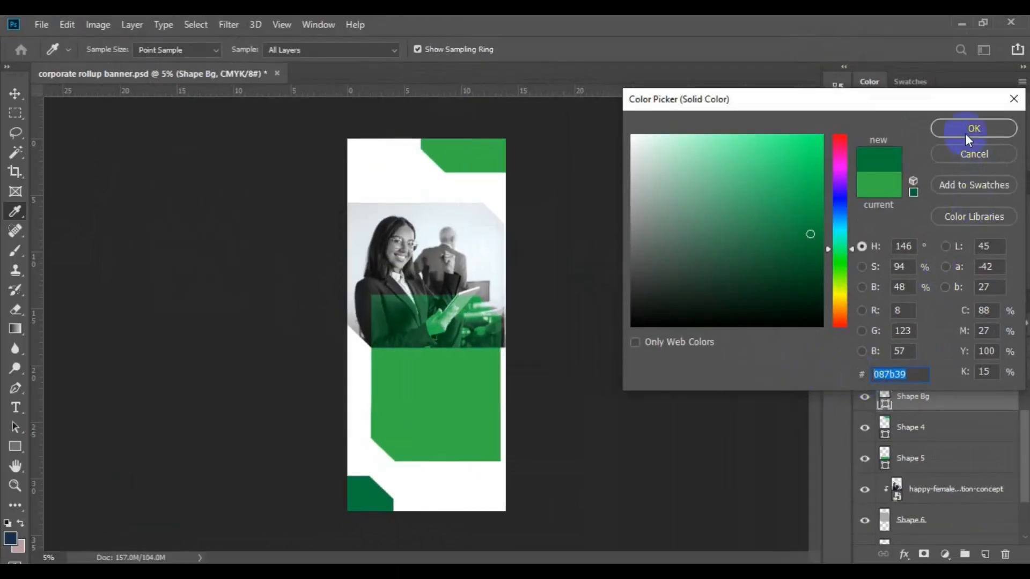
left_click(965, 139)
key("v")
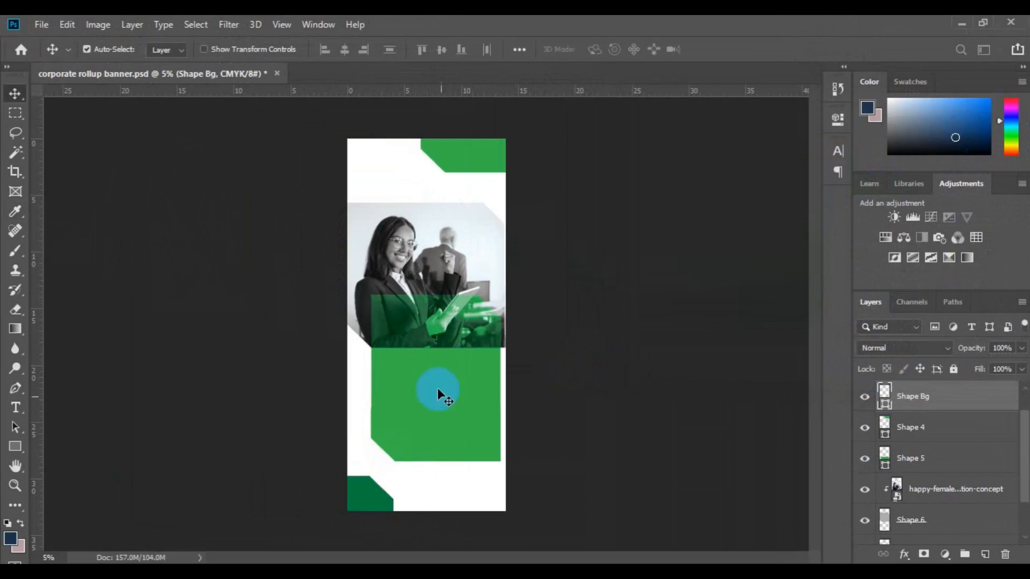
Step: Recolour the middle rectangle on Shape 7 with the dark green 057c3f sampled from Shape Bg, and save the document
left_click(435, 384)
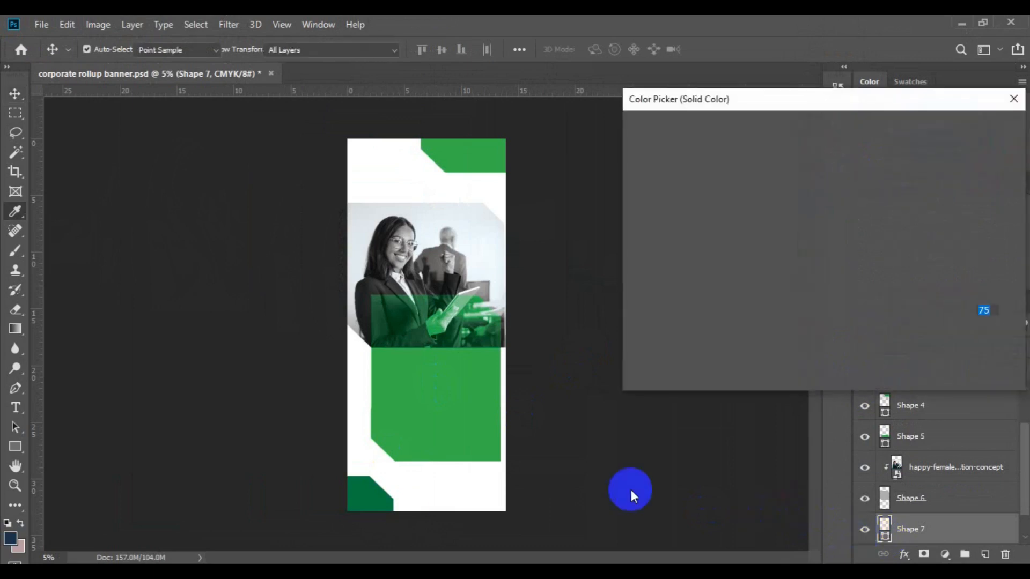
left_click(374, 498)
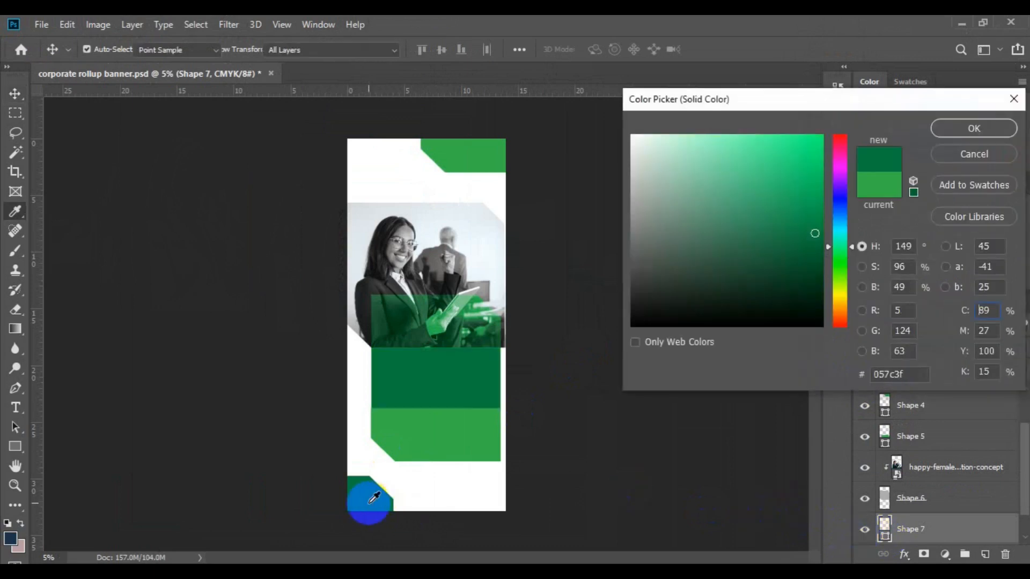
left_click(957, 136)
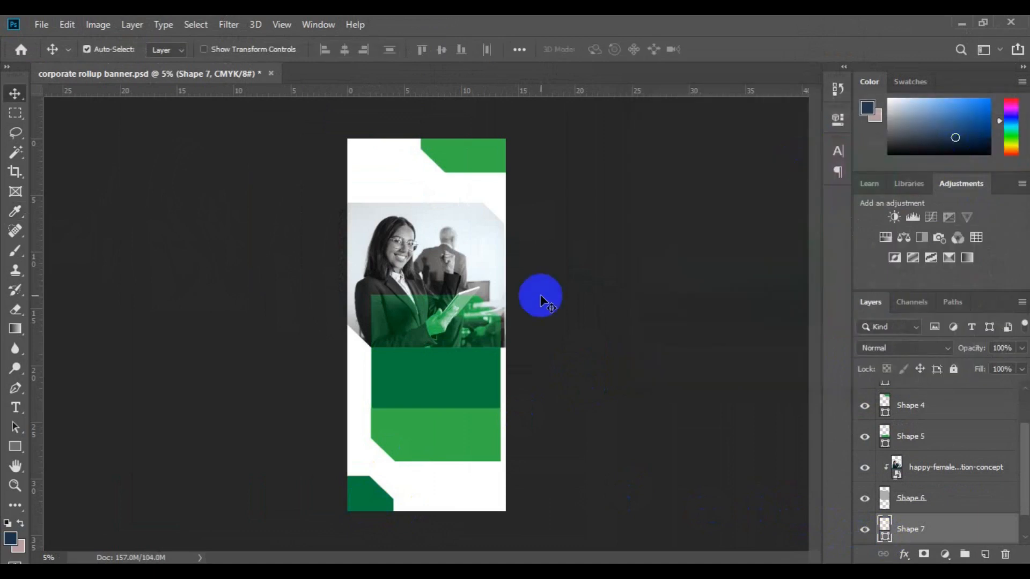
key("ctrl+s")
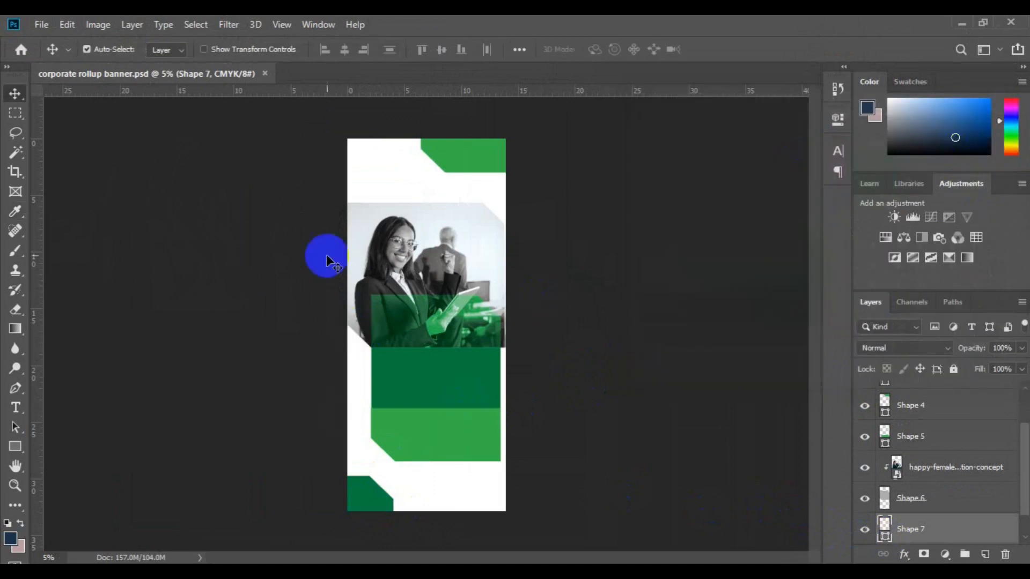
Step: Add a new layer above the photo and draw a narrow vertical rectangle about 81 by 1019 px at the photo's lower-left cut corner
left_click(370, 292, "ctrl")
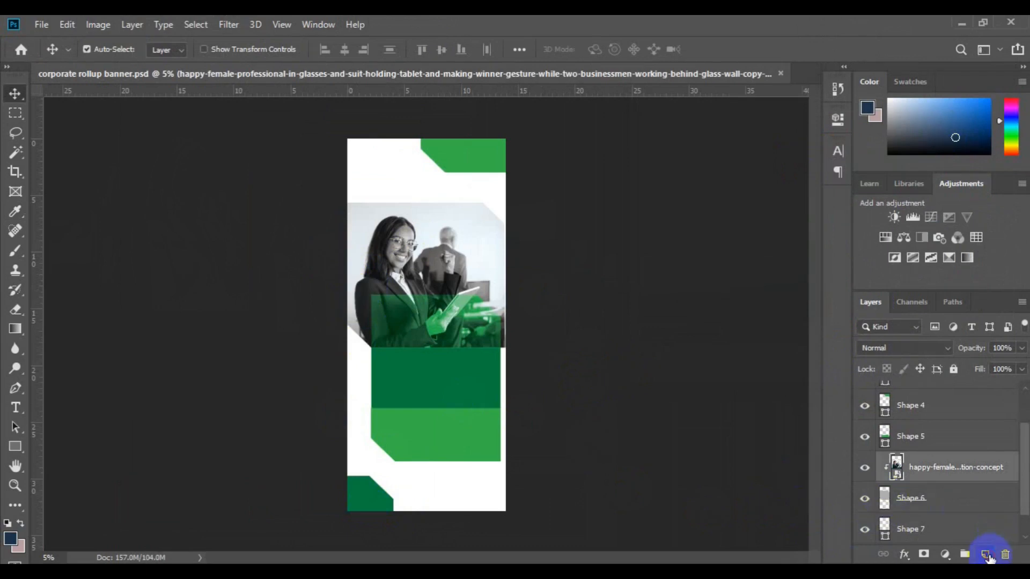
left_click(986, 555)
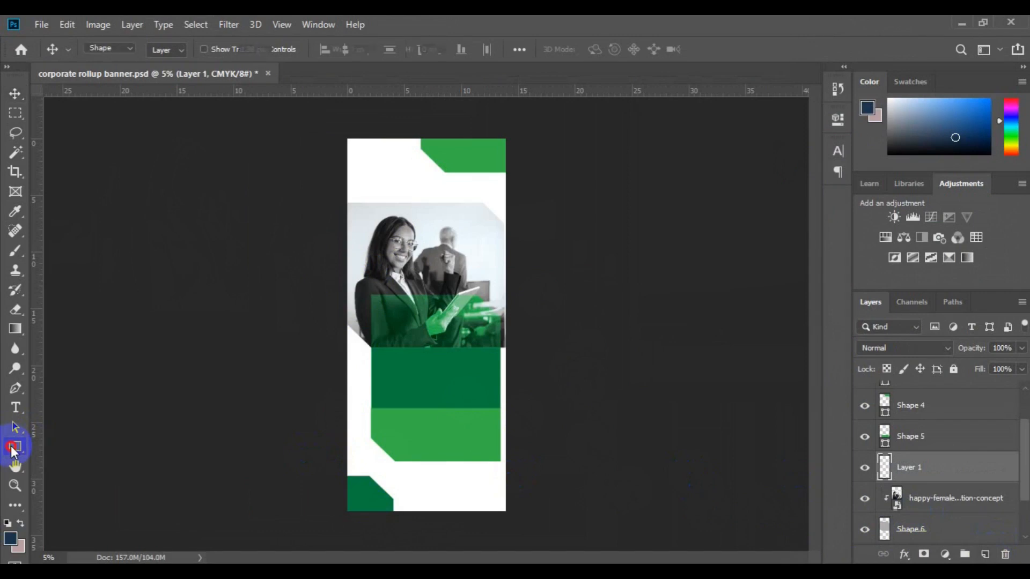
left_click(12, 446)
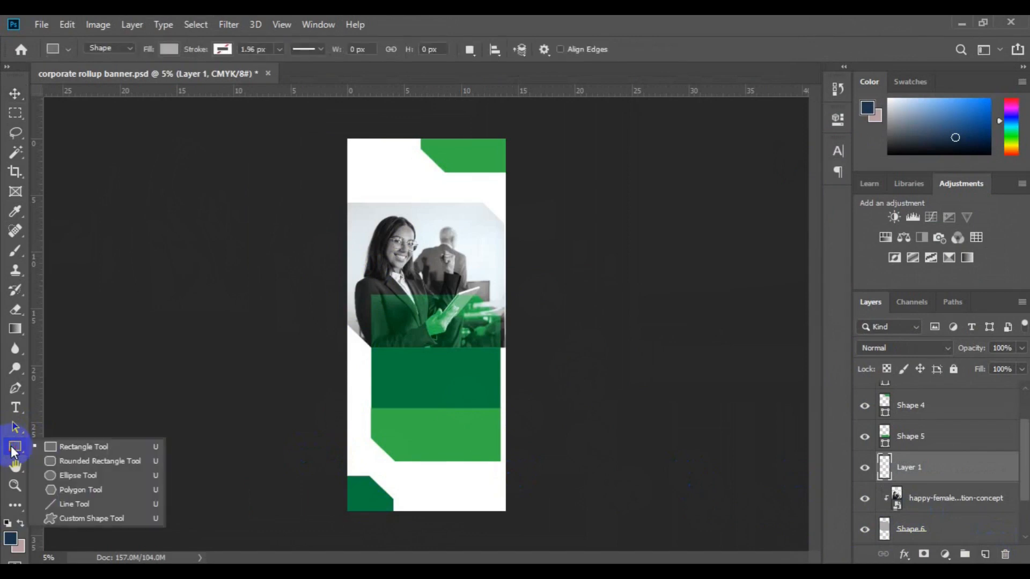
left_click(75, 447)
left_click_drag(351, 322, 352, 360)
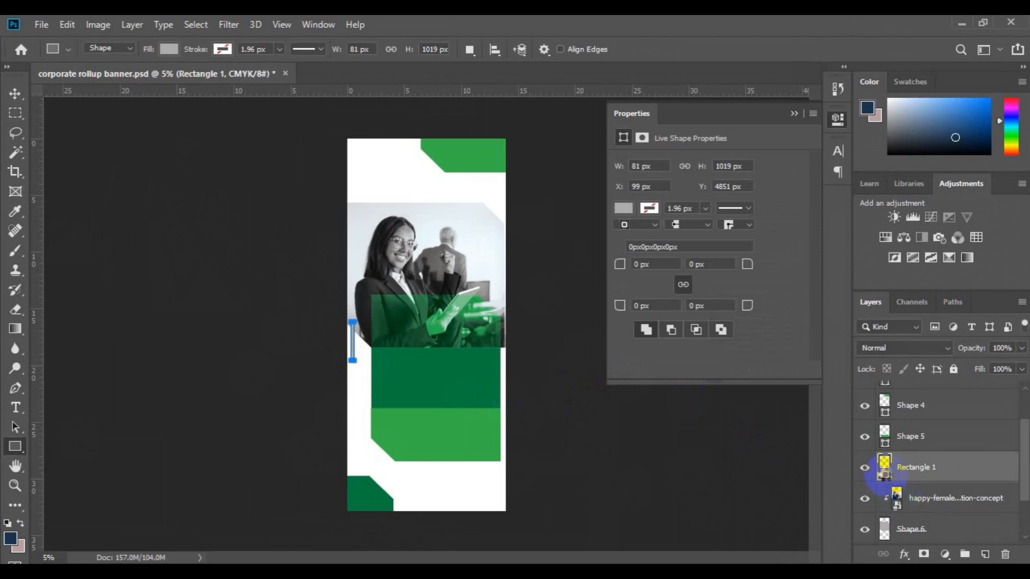
Step: Recolour the narrow Rectangle 1 with the dark green 057c3f sampled from the middle rectangle
double_click(885, 475)
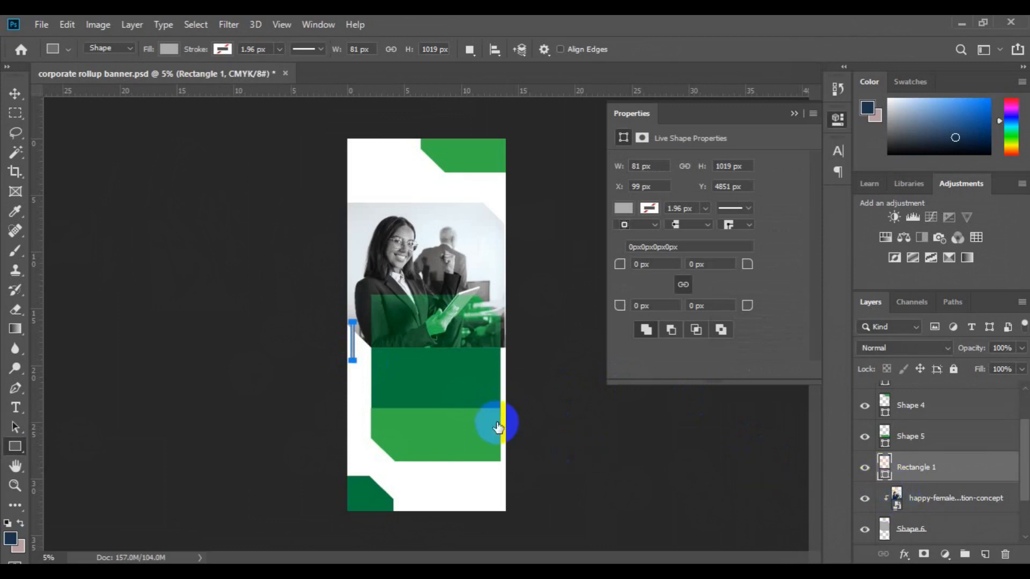
left_click(451, 379)
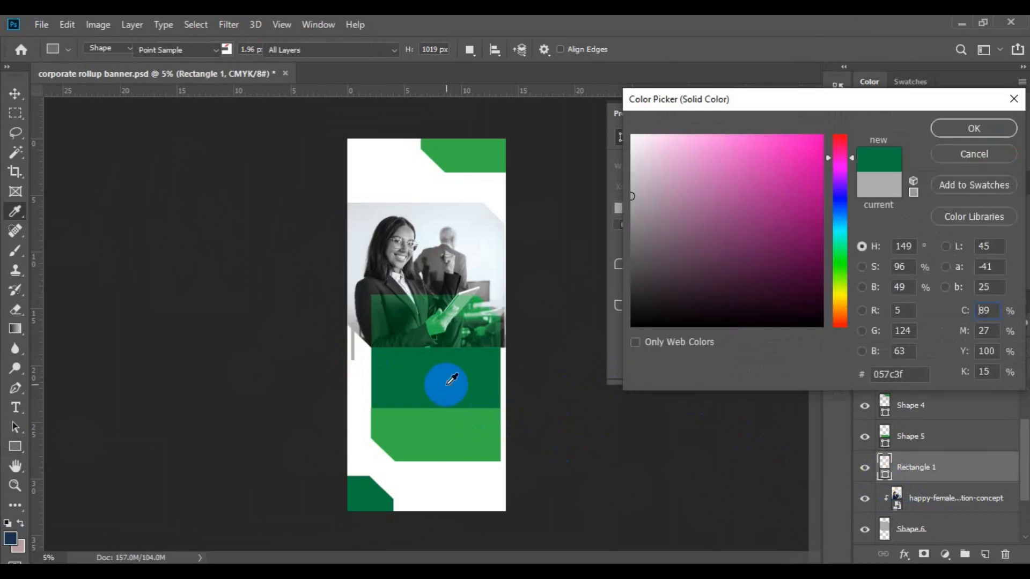
left_click(958, 133)
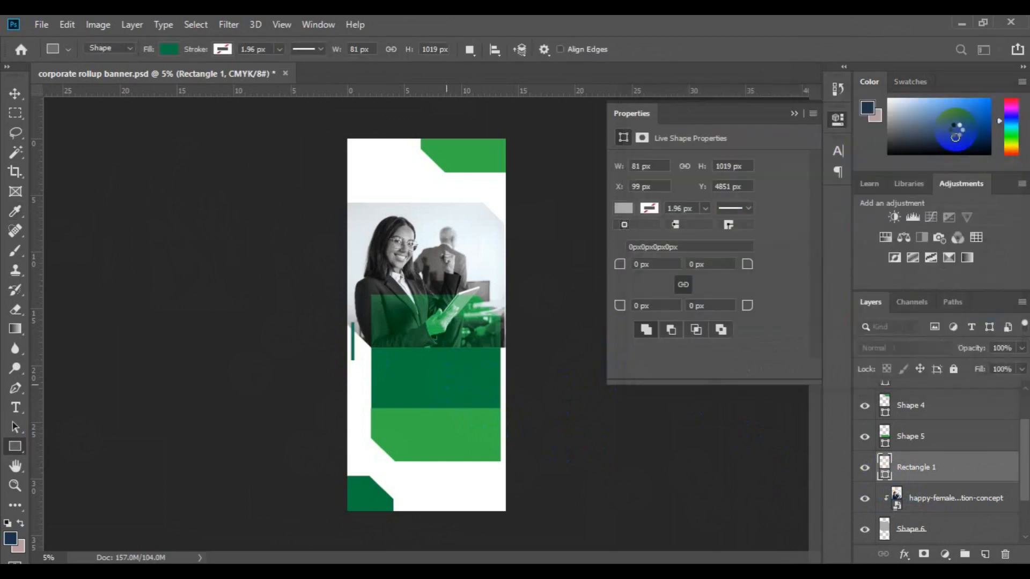
key("v")
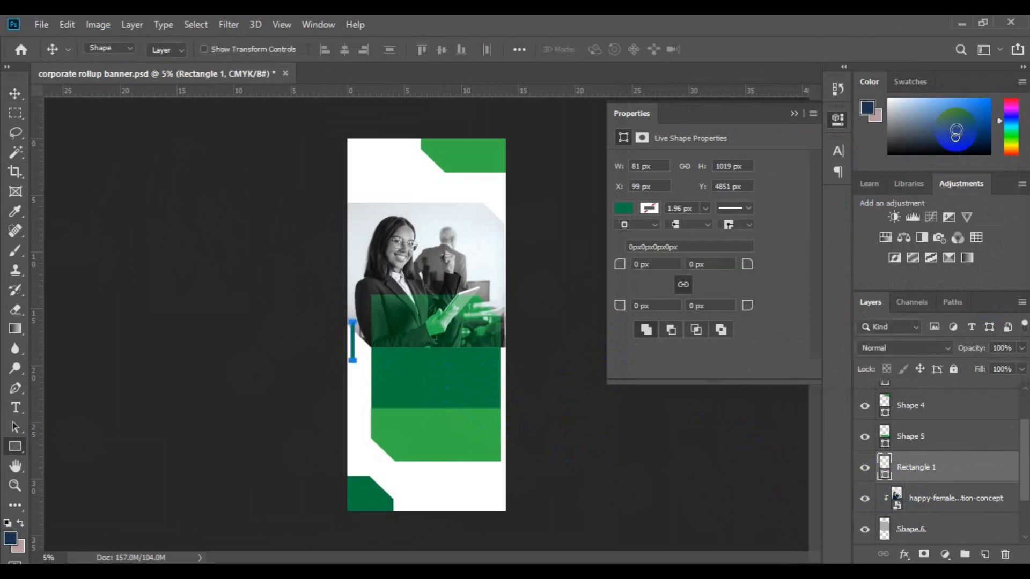
Step: Duplicate the narrow Rectangle 1 and stretch the copy downward into a lower segment about 81 by 812 px
left_click(350, 322)
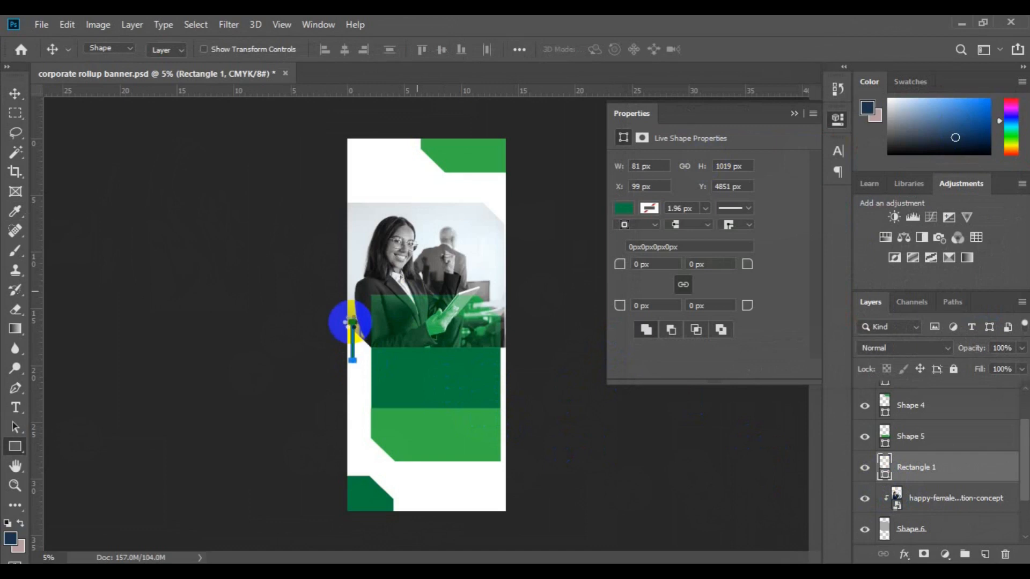
key("ctrl+alt+t")
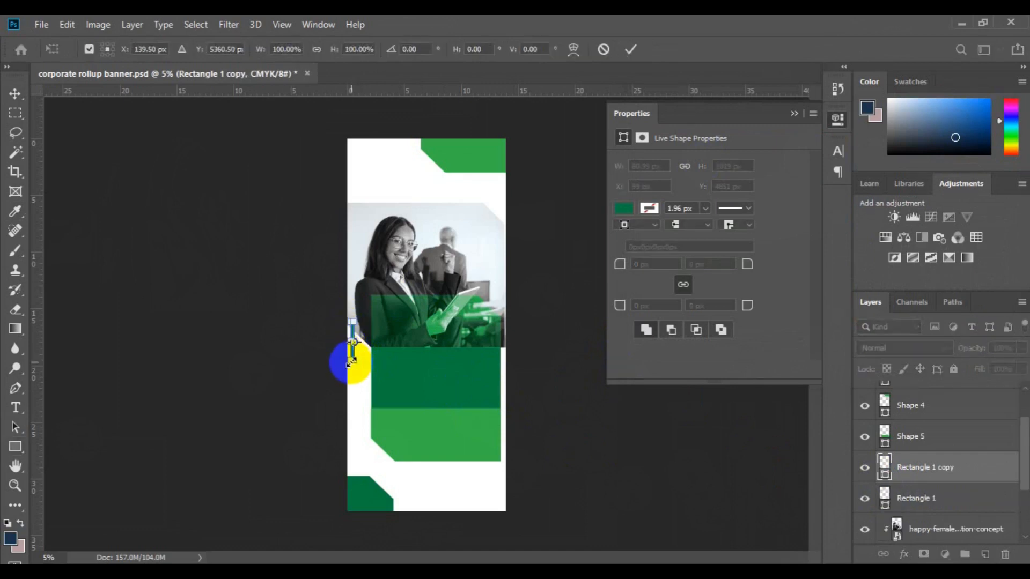
left_click_drag(352, 360, 352, 378)
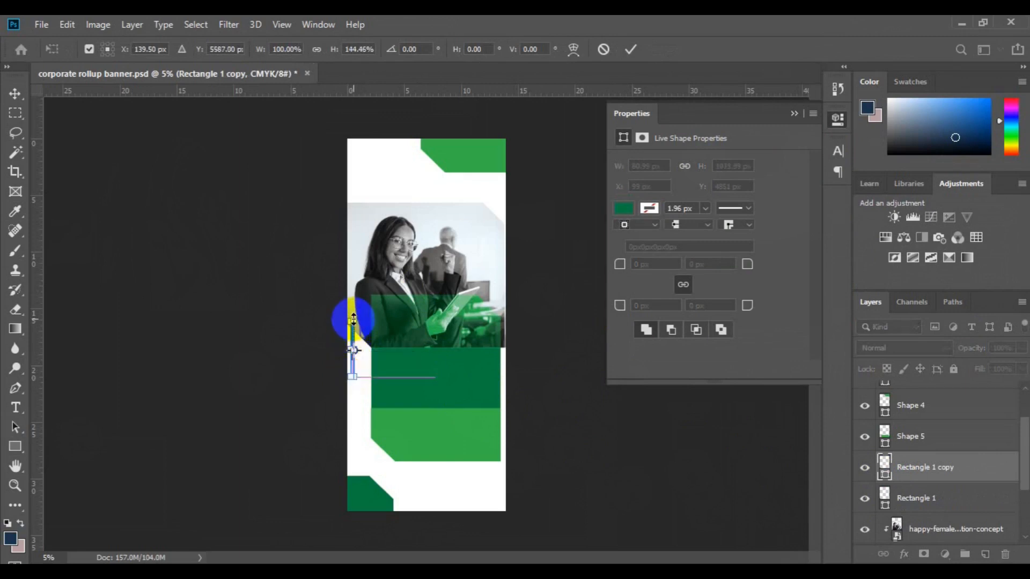
left_click_drag(352, 319, 352, 346)
key("Return")
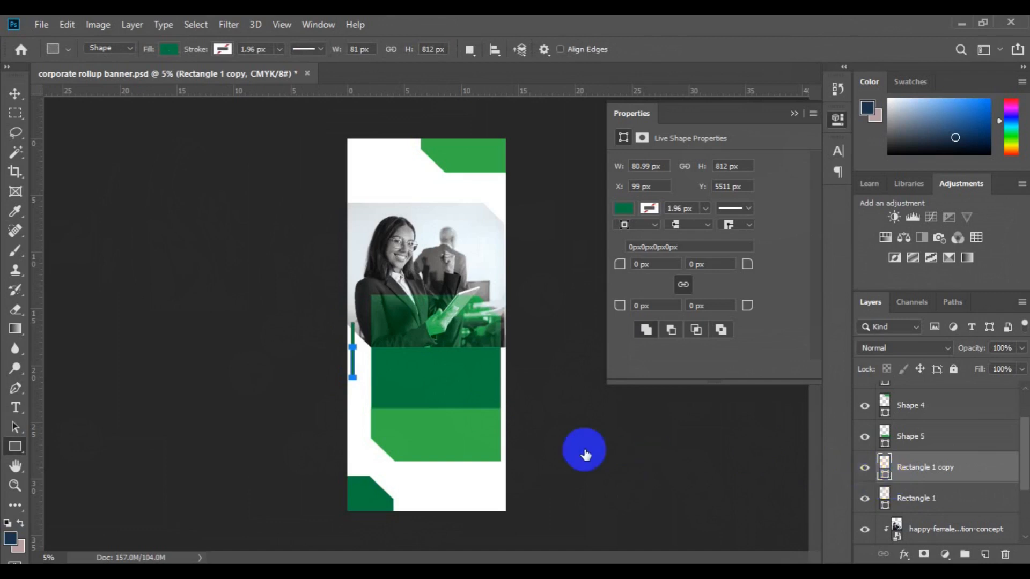
Step: Recolour Rectangle 1 copy with the light green 37b44a sampled from the light green panel, and save the document
left_click(482, 445)
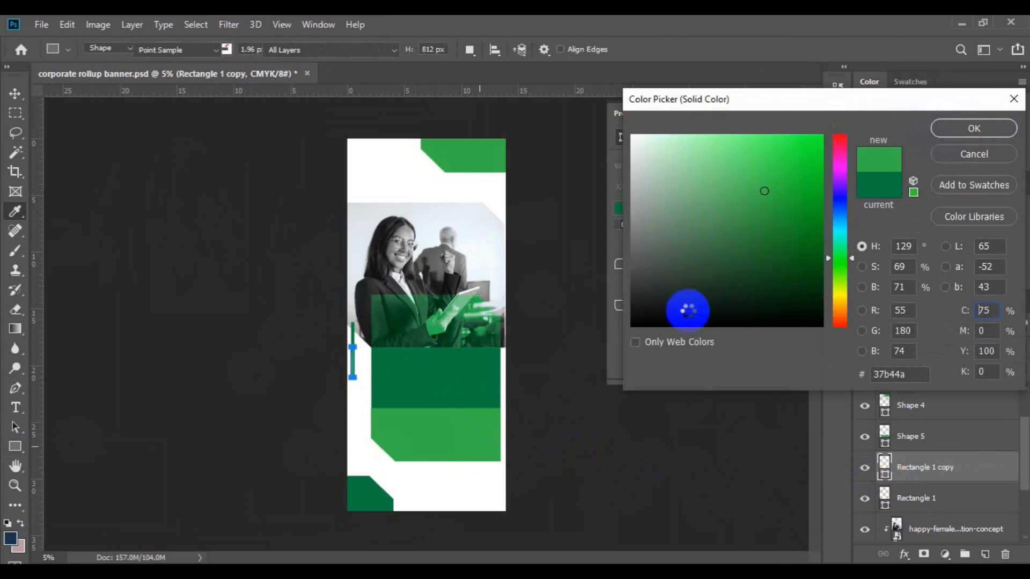
left_click(940, 133)
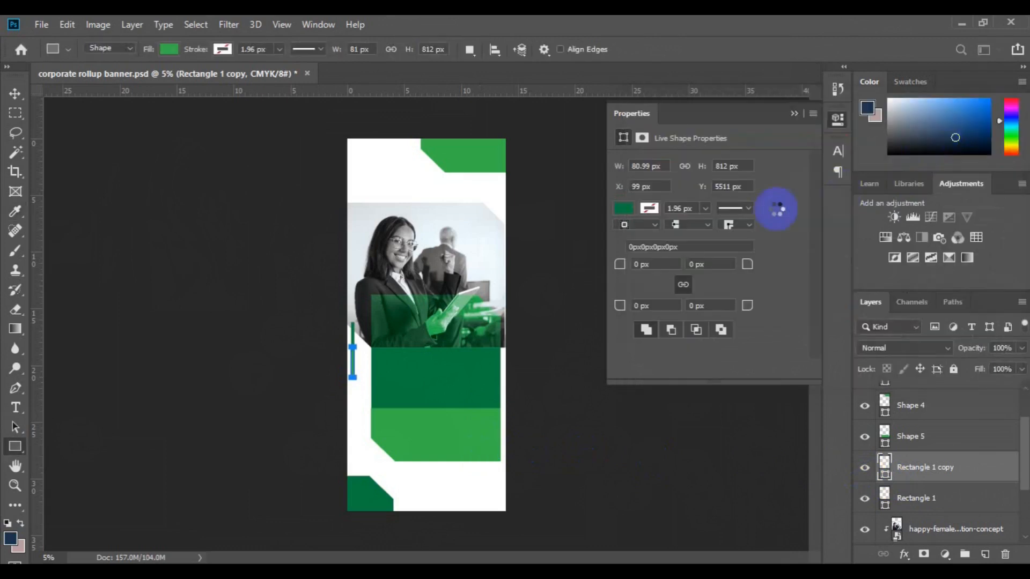
key("v")
key("u")
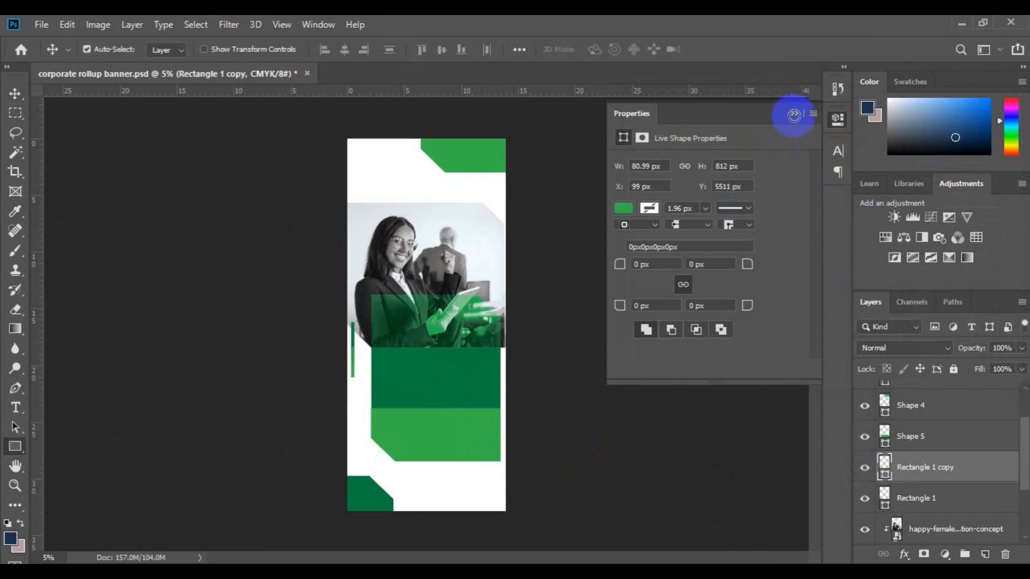
left_click(793, 114)
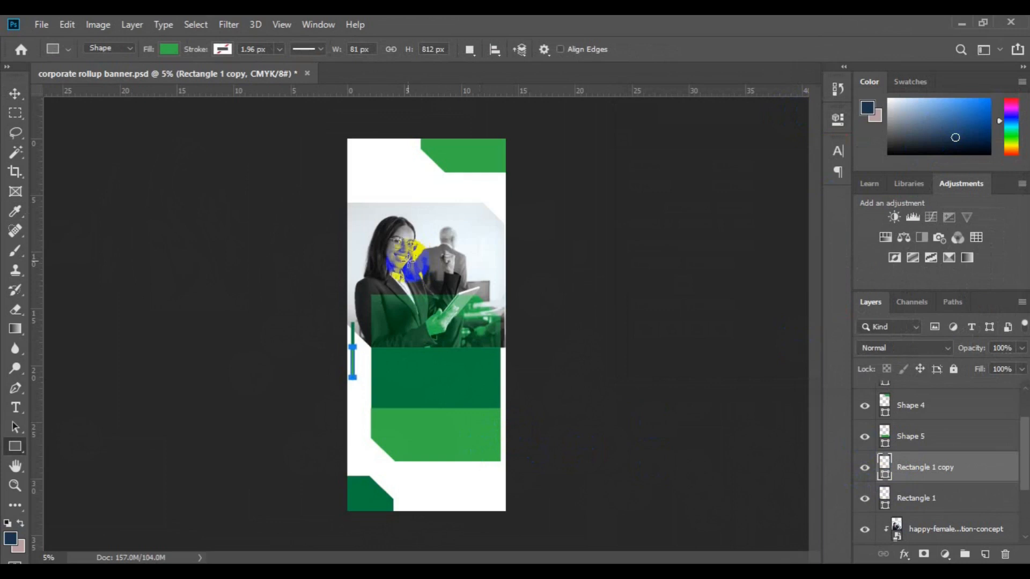
key("v")
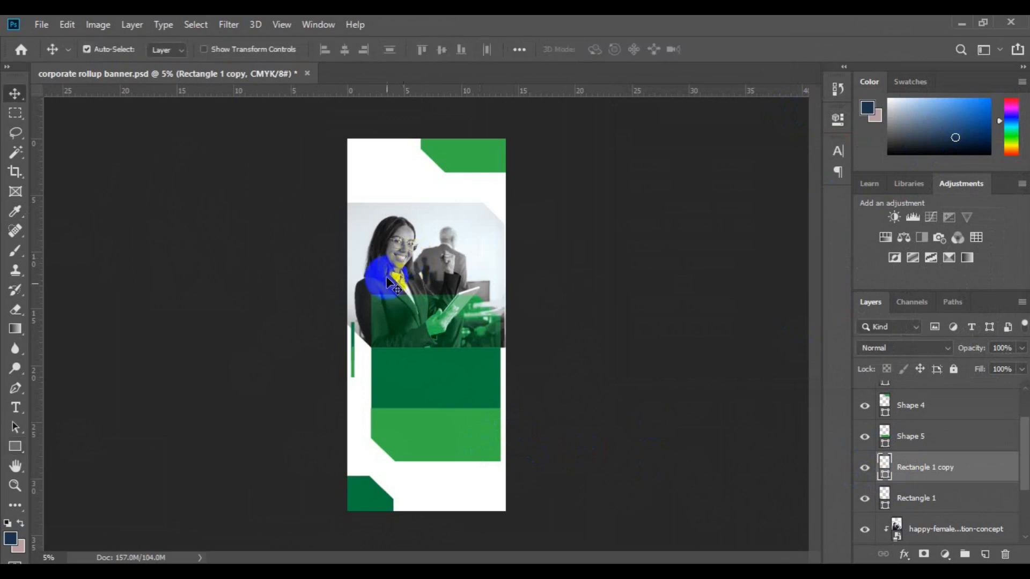
key("ctrl+s")
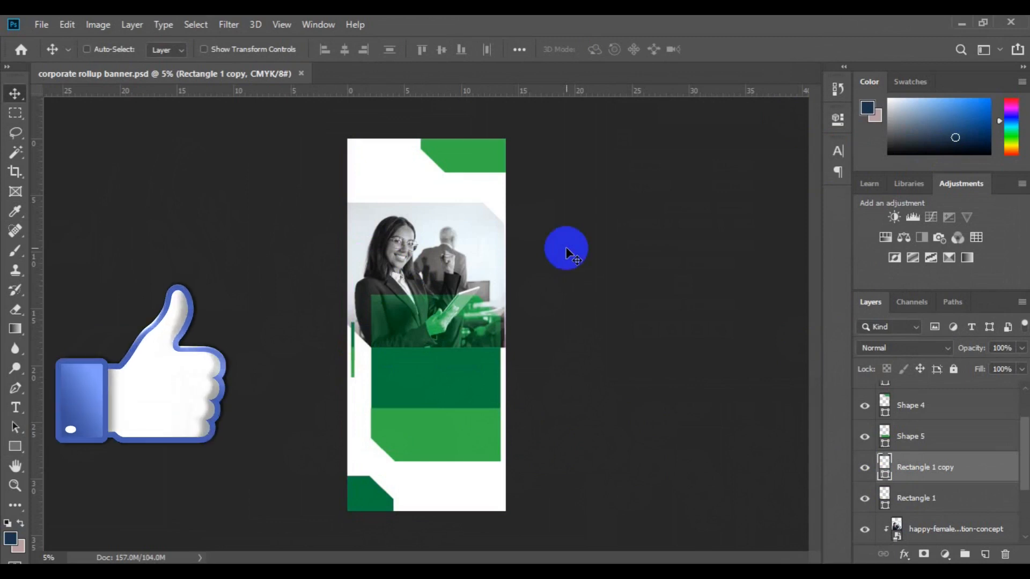
Step: Place the headline text "Entrepreneur always searches for change" in the white area above the photo
key("ctrl+minus")
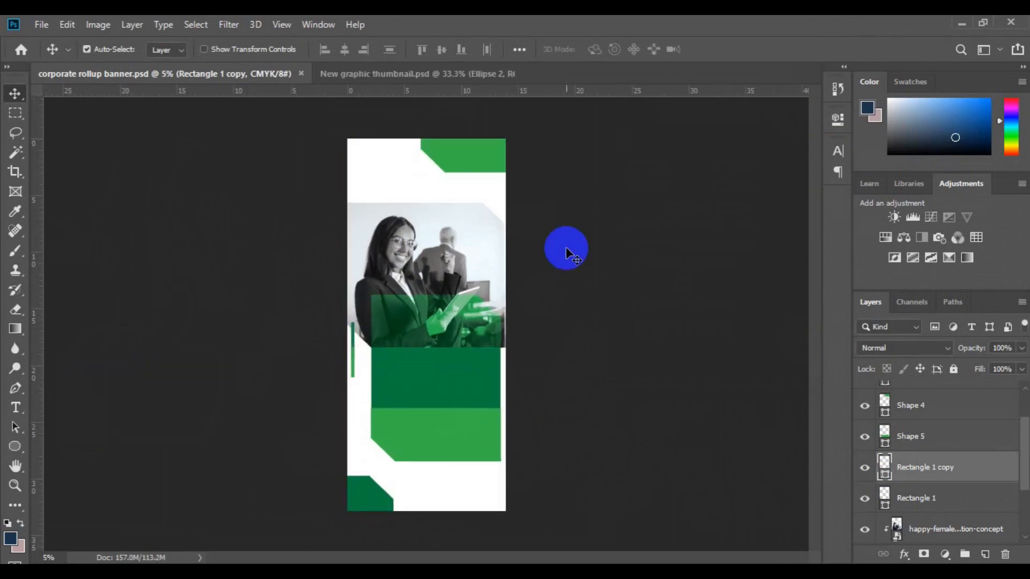
left_click(568, 252)
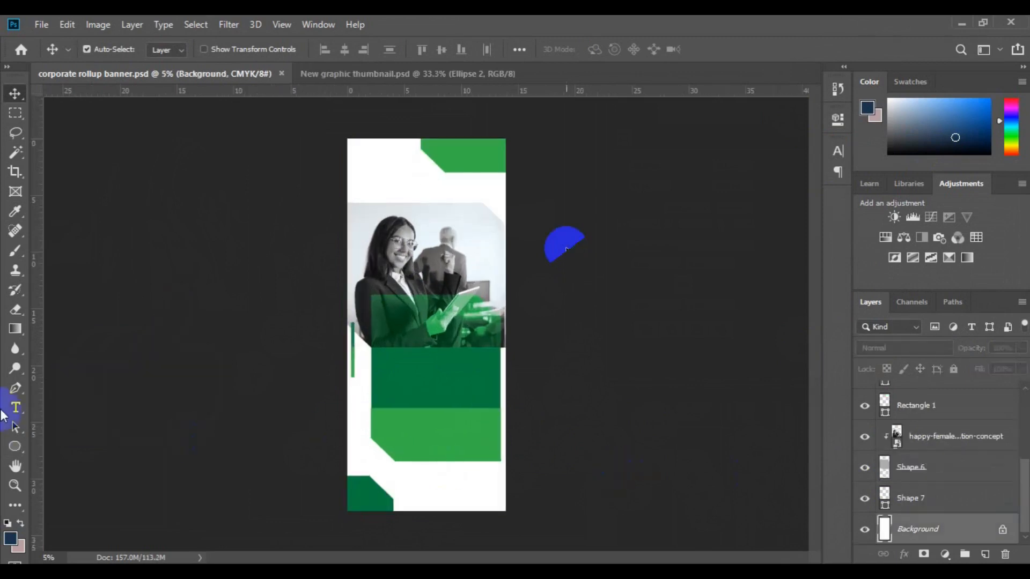
left_click(16, 407)
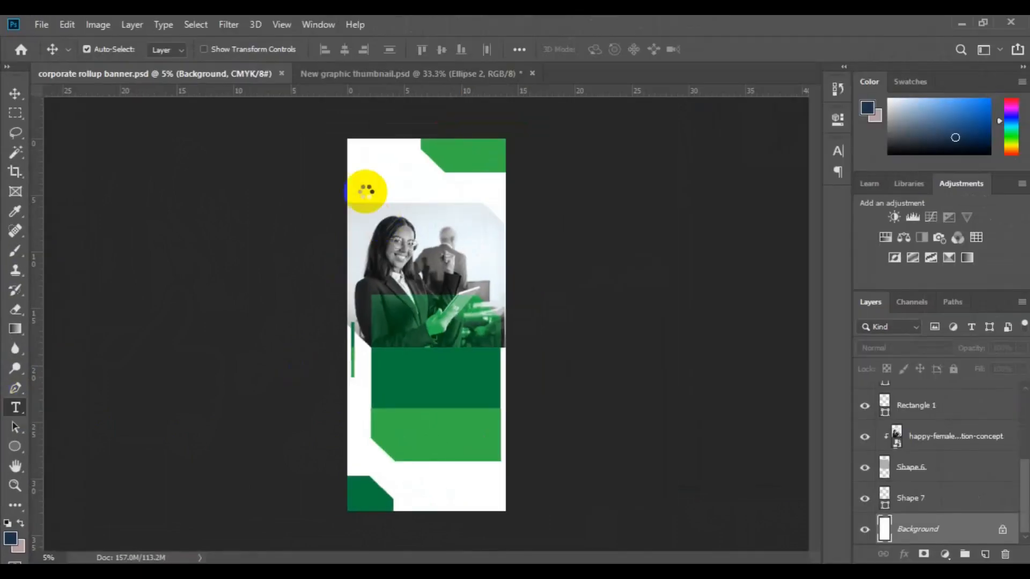
left_click(356, 179)
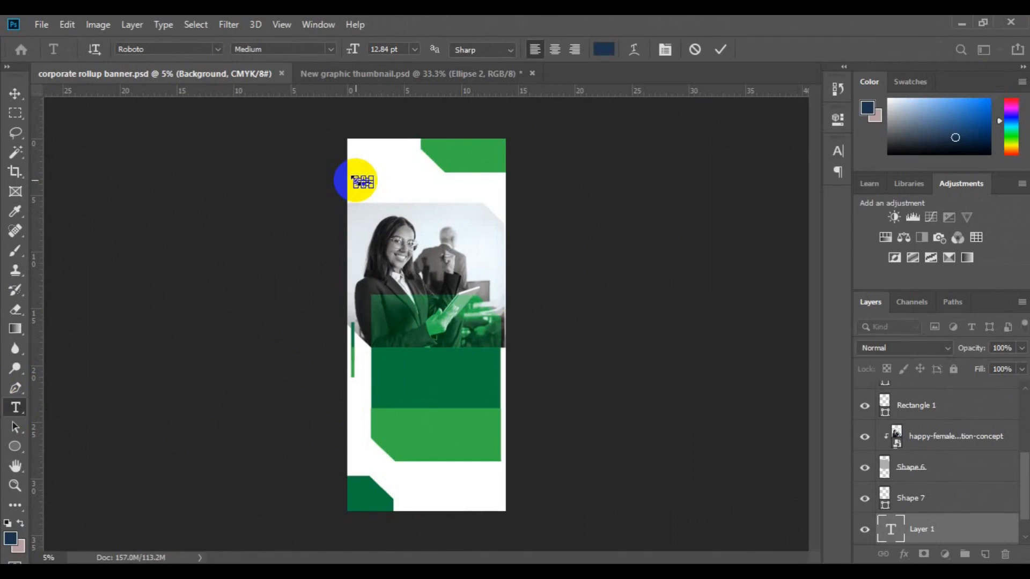
Step: Enlarge the headline text to 60 pt in the character settings
left_click(163, 25)
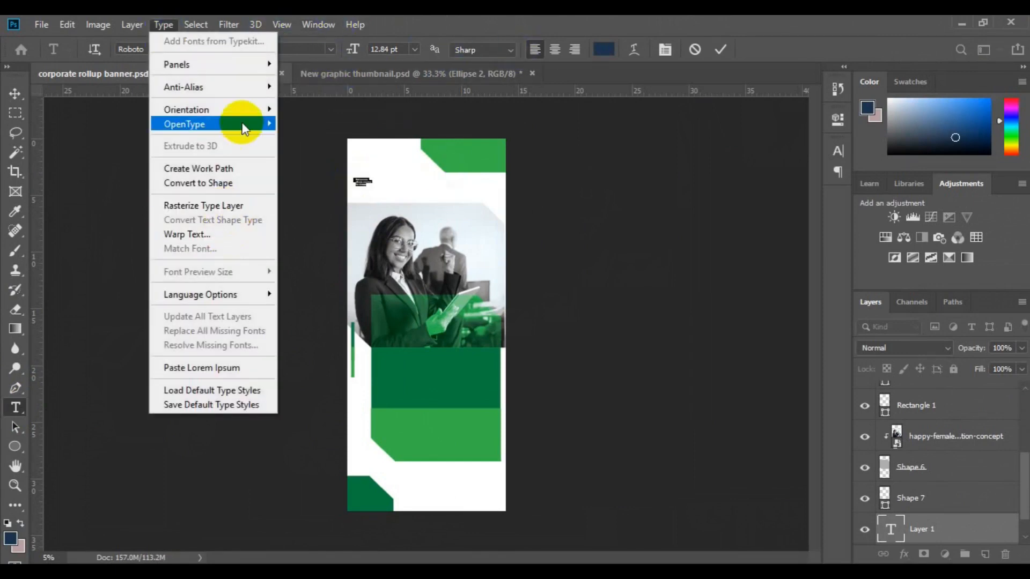
mouse_move(214, 64)
left_click(322, 64)
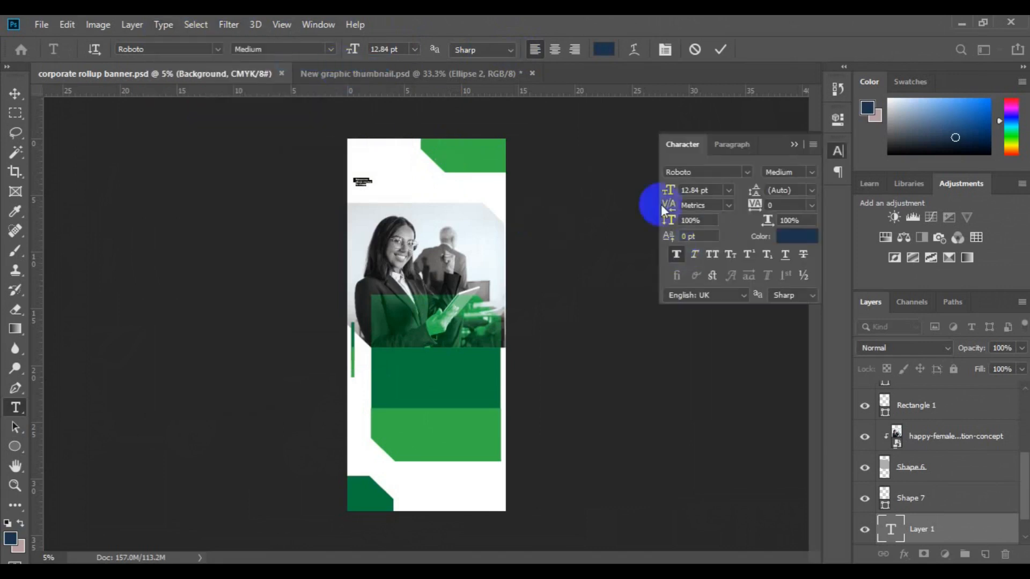
left_click(727, 190)
left_click(719, 347)
left_click(727, 190)
left_click(719, 356)
left_click(727, 190)
left_click(719, 364)
Step: Recolour the headline grey 8b8e90 and set its Roboto font style to Bold
left_click(603, 48)
left_click(637, 218)
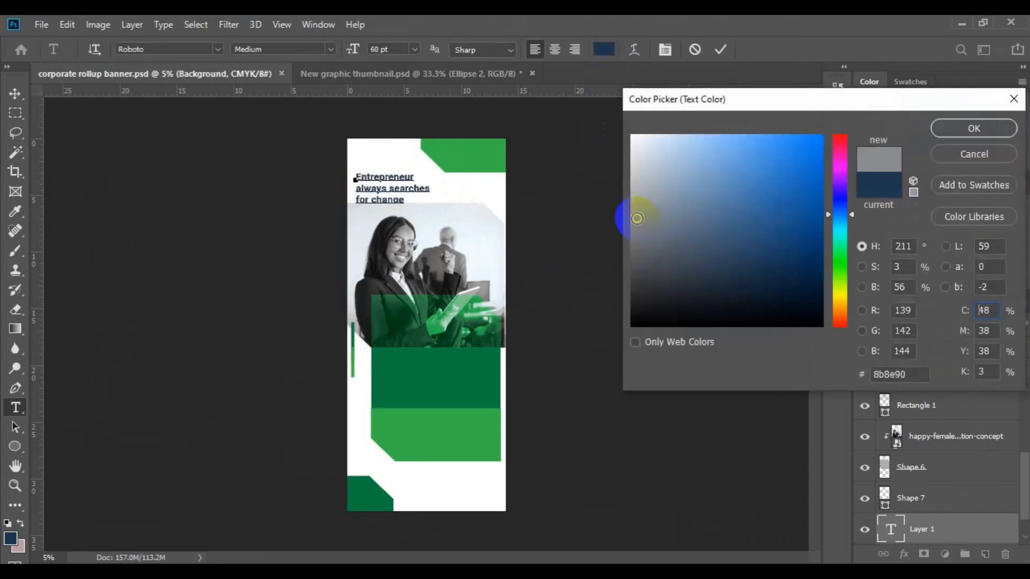
left_click(973, 128)
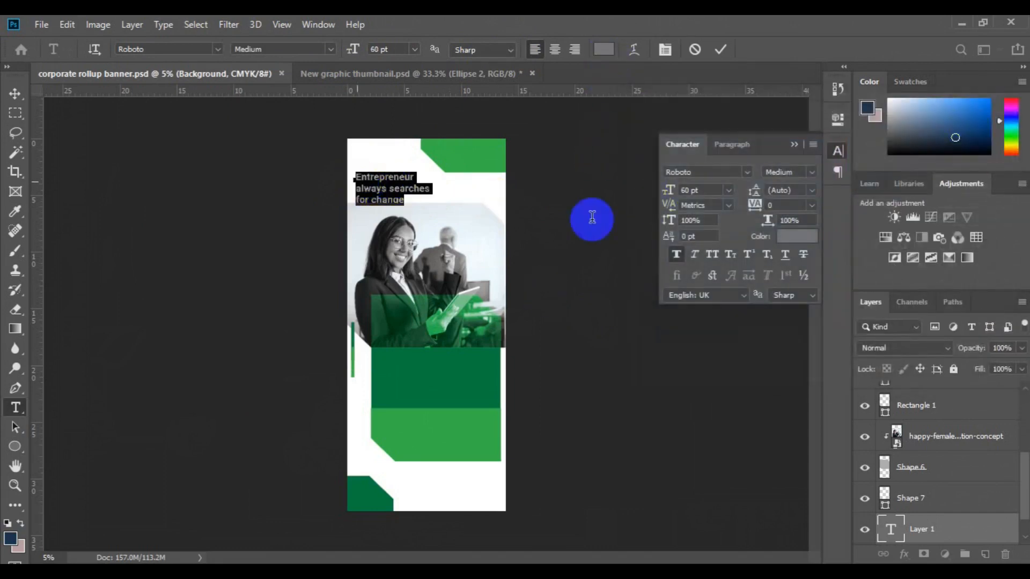
left_click(810, 171)
left_click(783, 289)
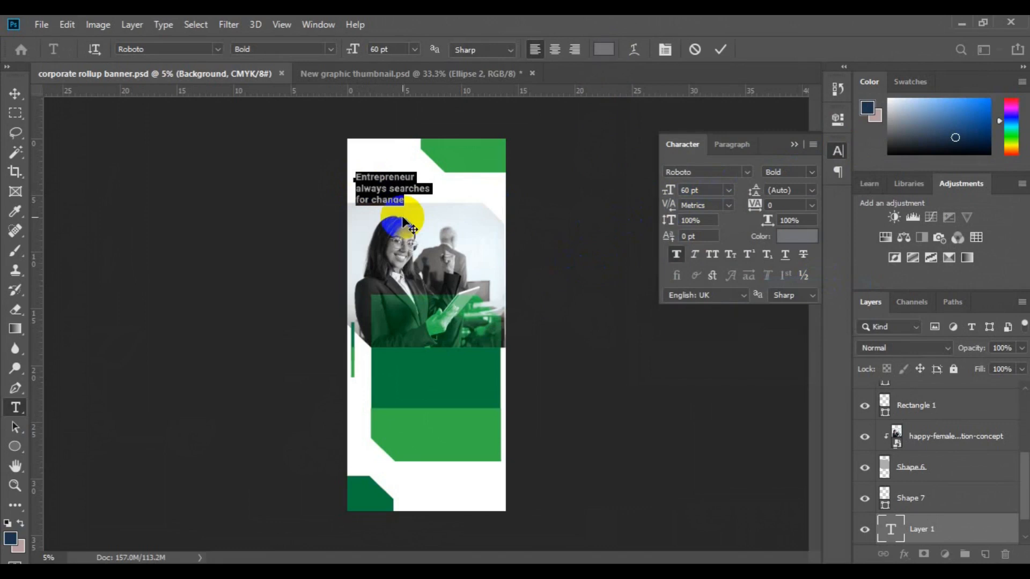
Step: Recolour the word "Entrepreneur" with light green sampled from the banner's top corner shape, and move the headline up clear of the photo
left_click_drag(357, 178, 429, 181)
left_click(604, 51)
left_click(473, 156)
left_click(973, 128)
left_click(14, 93)
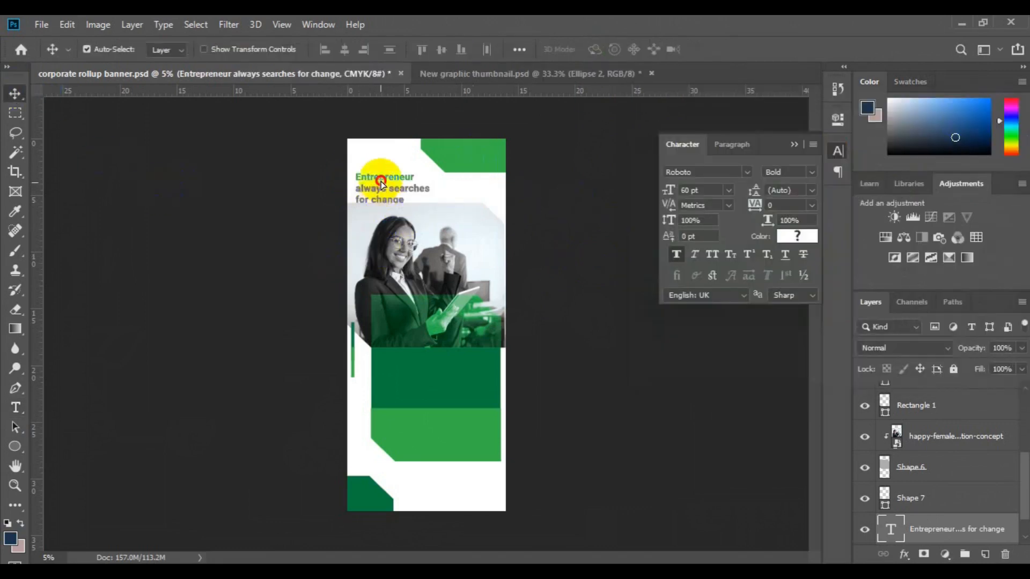
left_click_drag(381, 183, 381, 169)
Step: Add a new layer above Shape 5 and draw a white circle about 598 px across at the overlay panel's upper-left corner
left_click(466, 365)
left_click(985, 554)
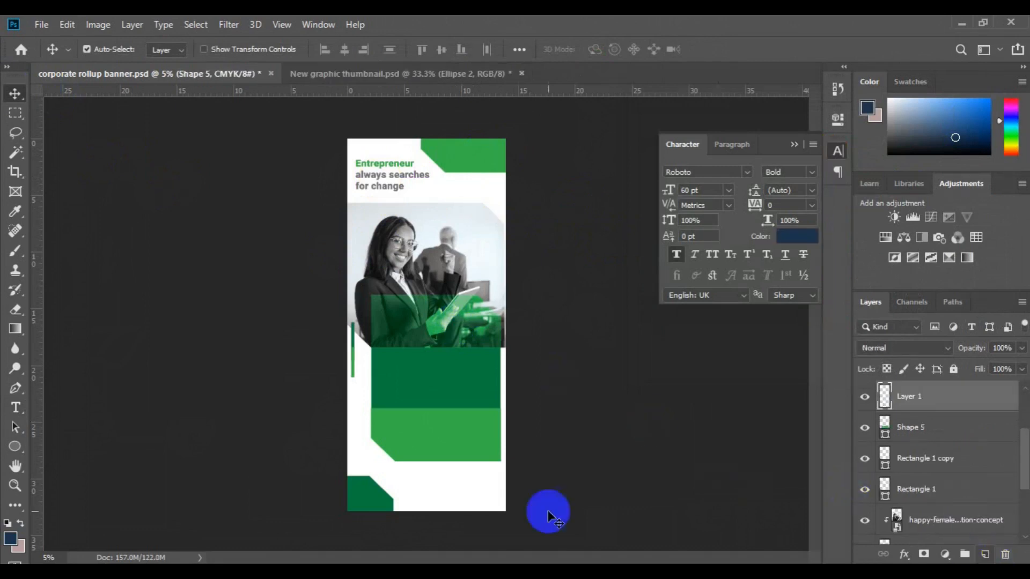
left_click(14, 446)
left_click(169, 49)
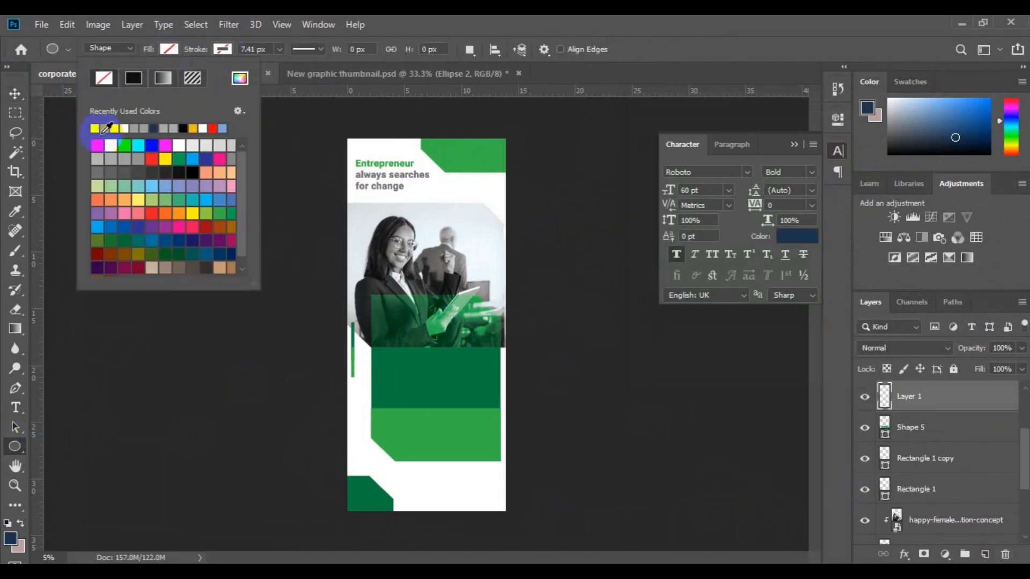
left_click(96, 131)
left_click_drag(385, 303, 397, 324)
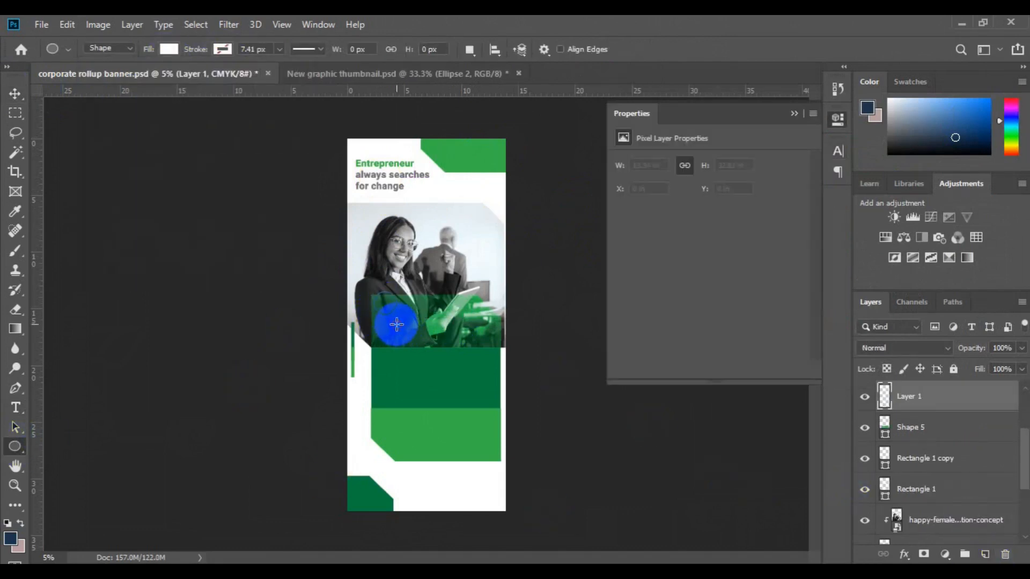
Step: Scale the white circle Ellipse 1 down to about 514 by 514 px
key("ctrl+plus")
key("ctrl+plus")
key("v")
left_click_drag(358, 292, 375, 317)
key("ctrl+t")
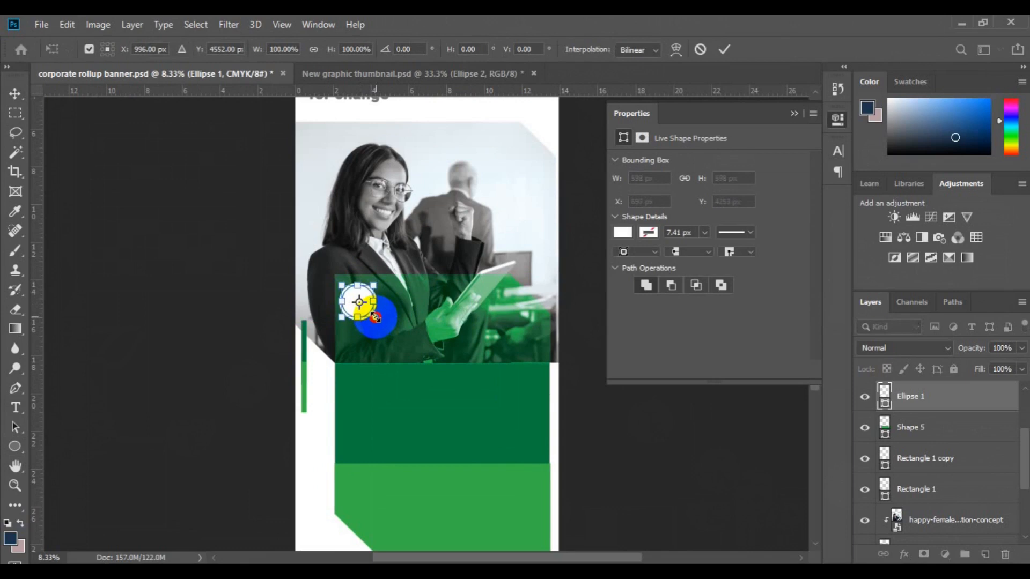
Step: Recolour the Ellipse 1 circle with the light green sampled from the lower light green panel
double_click(884, 394)
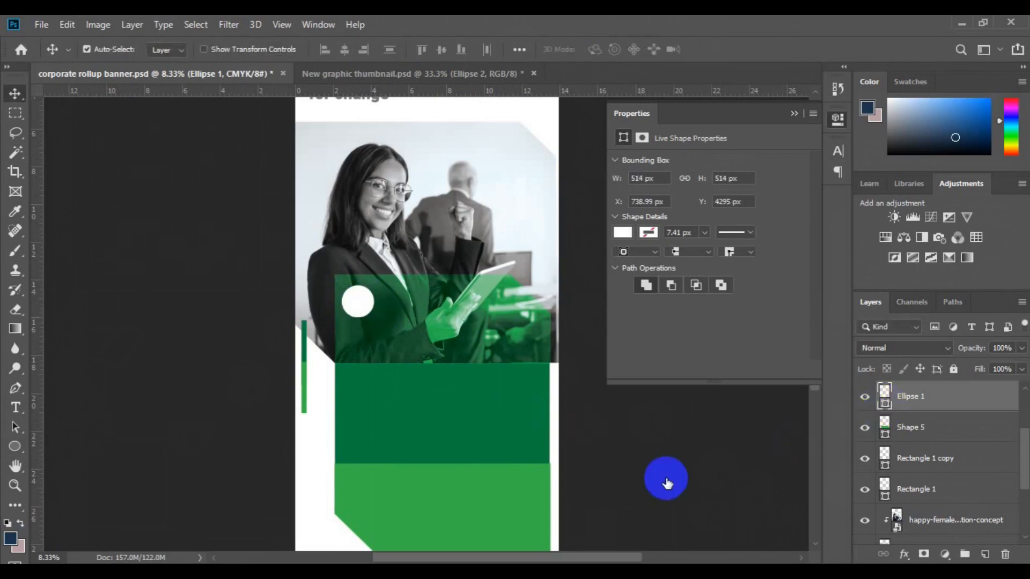
left_click(480, 512)
key("Return")
Step: Draw a white light-bulb custom shape about 332 by 324 px on a new layer inside the green circle
left_click(22, 446)
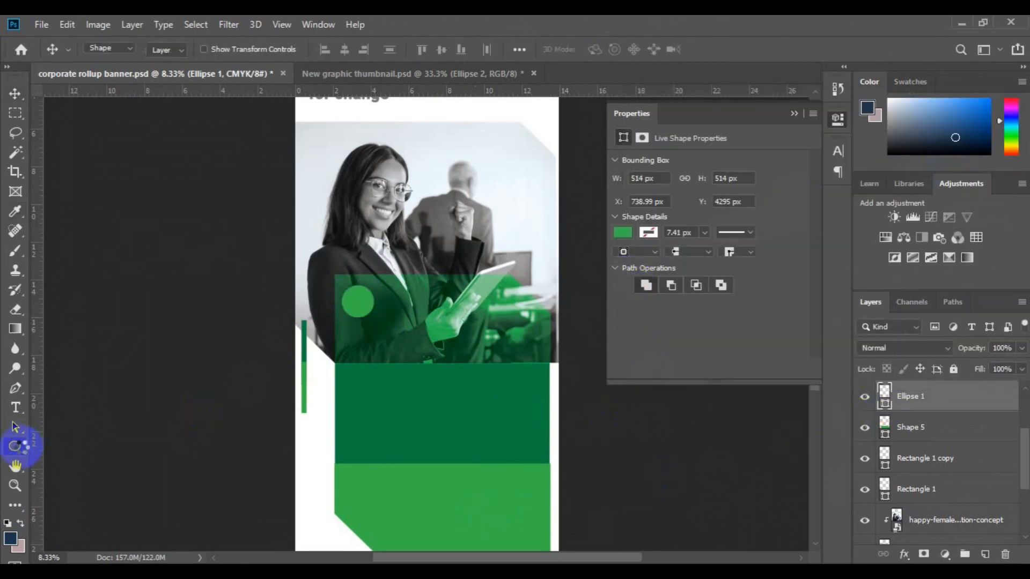
left_click(75, 518)
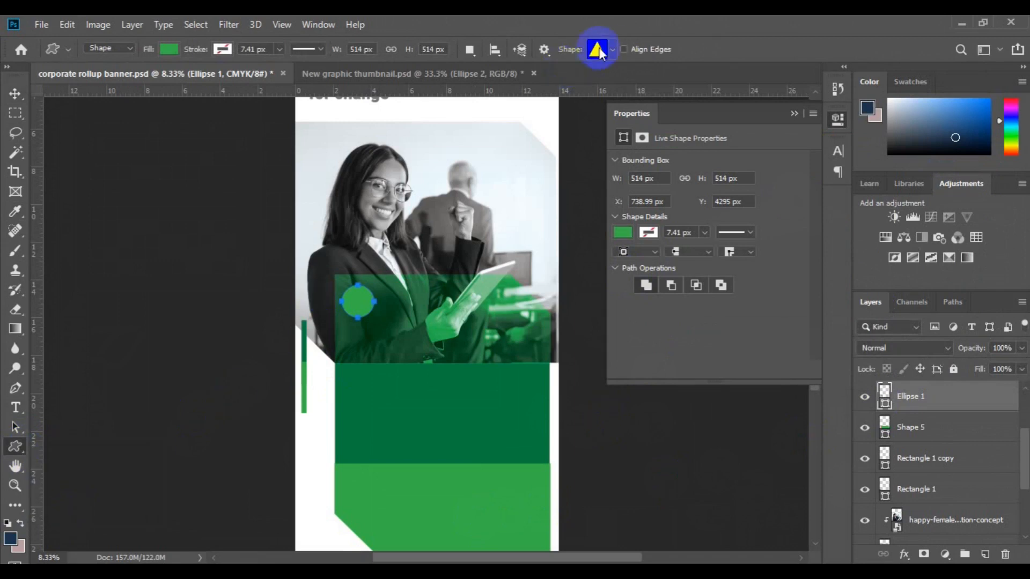
left_click(597, 48)
mouse_move(707, 140)
left_mouse_down()
mouse_move(703, 266)
mouse_move(703, 156)
left_mouse_up()
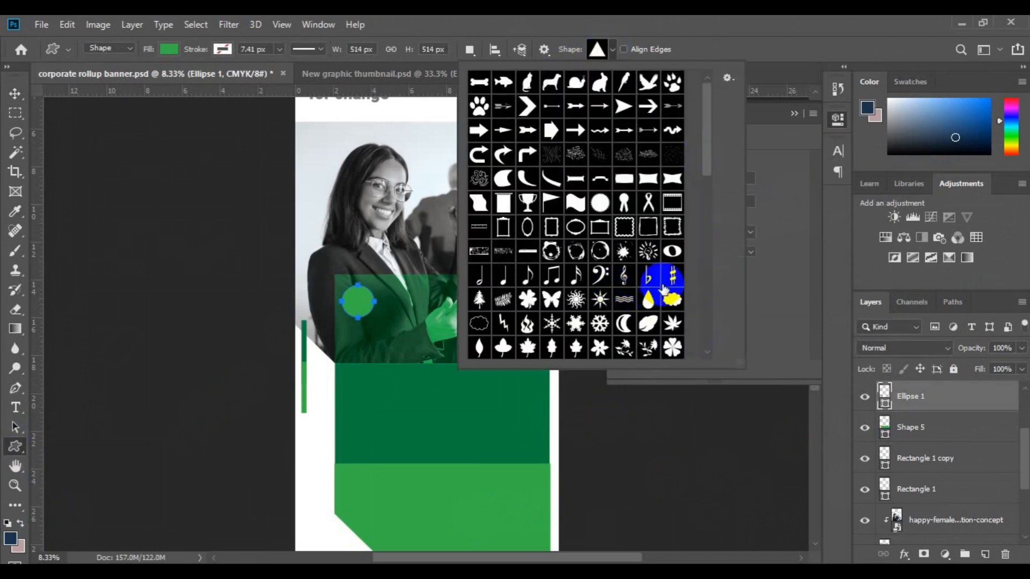
left_click(648, 251)
left_click(805, 383)
mouse_move(357, 308)
left_mouse_down()
mouse_move(366, 316)
mouse_move(358, 304)
left_mouse_up()
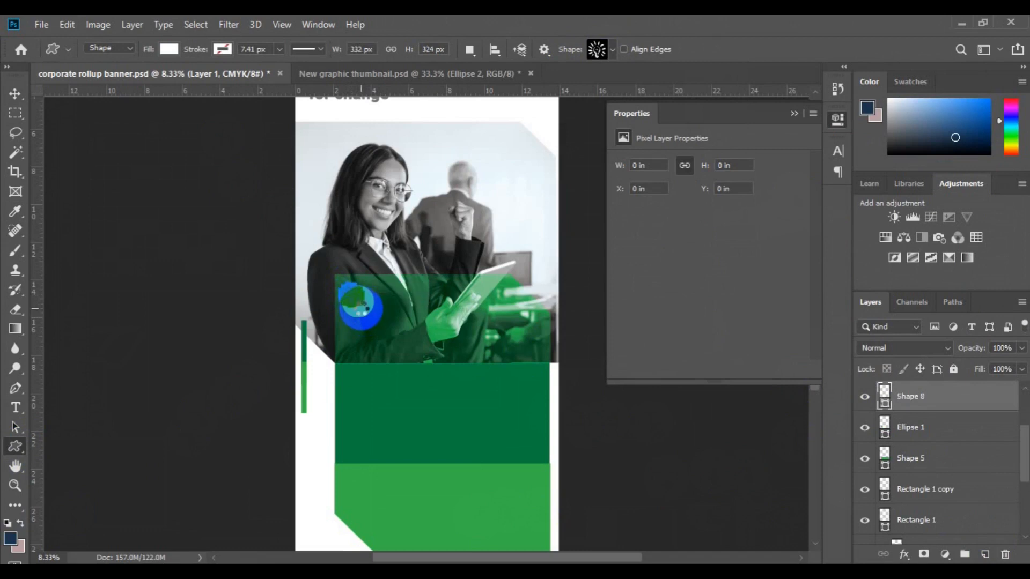
Step: Group the light-bulb shape with the Ellipse 1 circle and name the group "icon"
key("v")
left_click(911, 427, "shift")
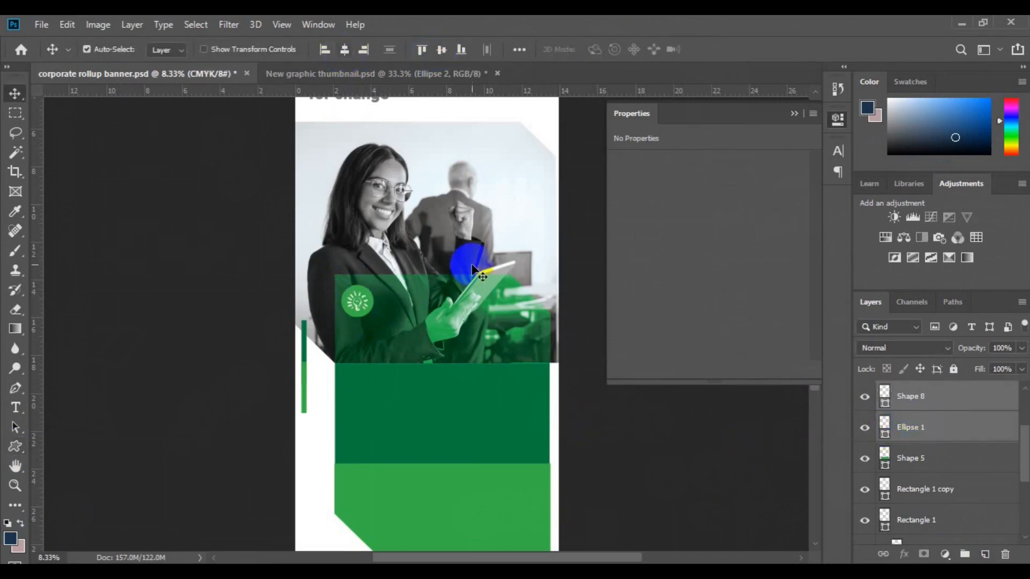
left_click(984, 556)
key("ctrl+z")
left_click(964, 555)
double_click(929, 396)
type("icon")
key("Return")
Step: Add the white text "Creative" on a new layer to the right of the light-bulb icon
left_click(984, 555)
left_click(13, 411)
left_click(394, 302)
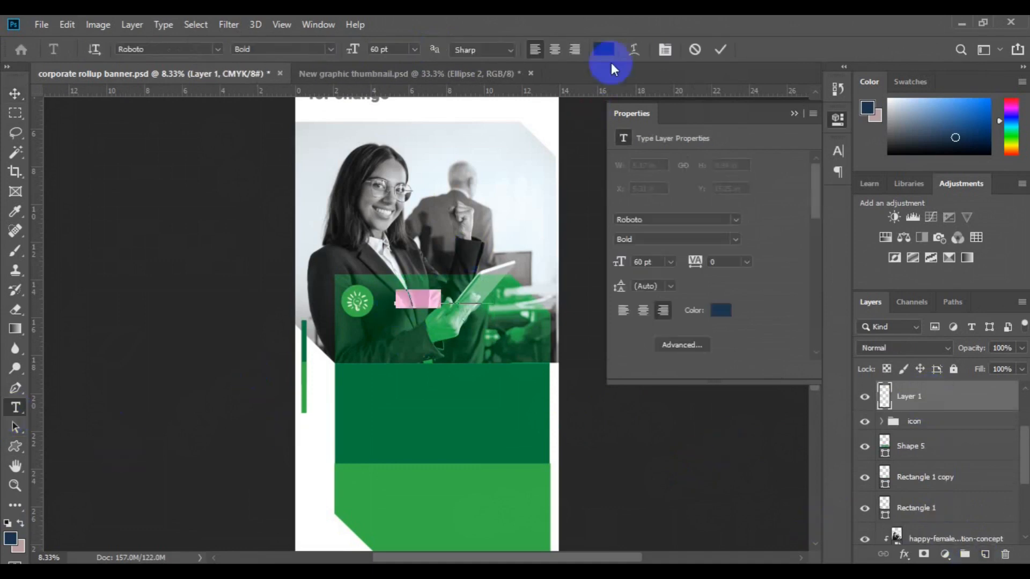
left_click(604, 49)
left_click(533, 108)
left_click(966, 129)
type("Creati")
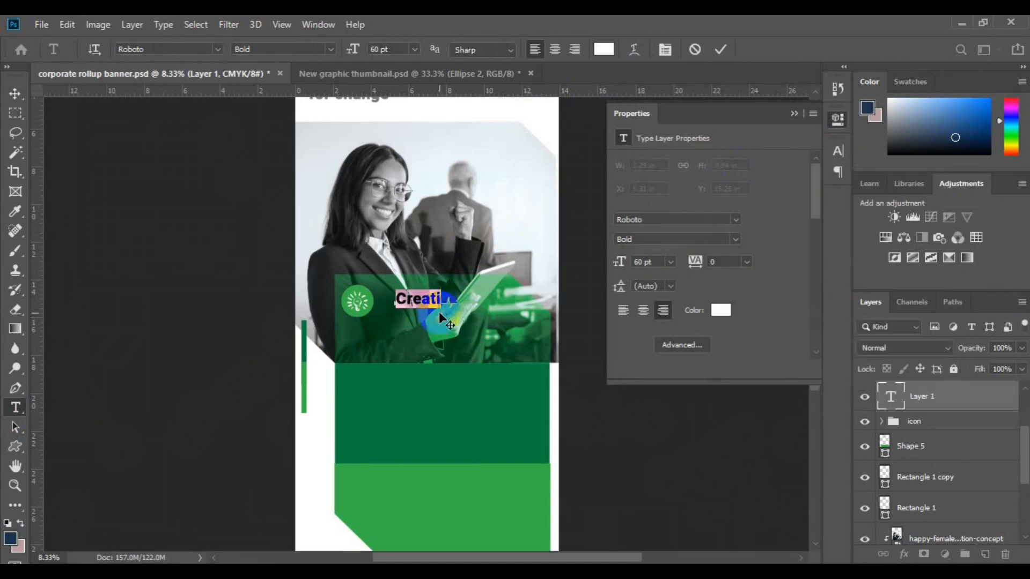
left_click(604, 49)
left_click(475, 99)
left_click(966, 130)
type("ve")
Step: Set the size of the "Creative" text to 48 pt
left_click(415, 49)
left_click(407, 211)
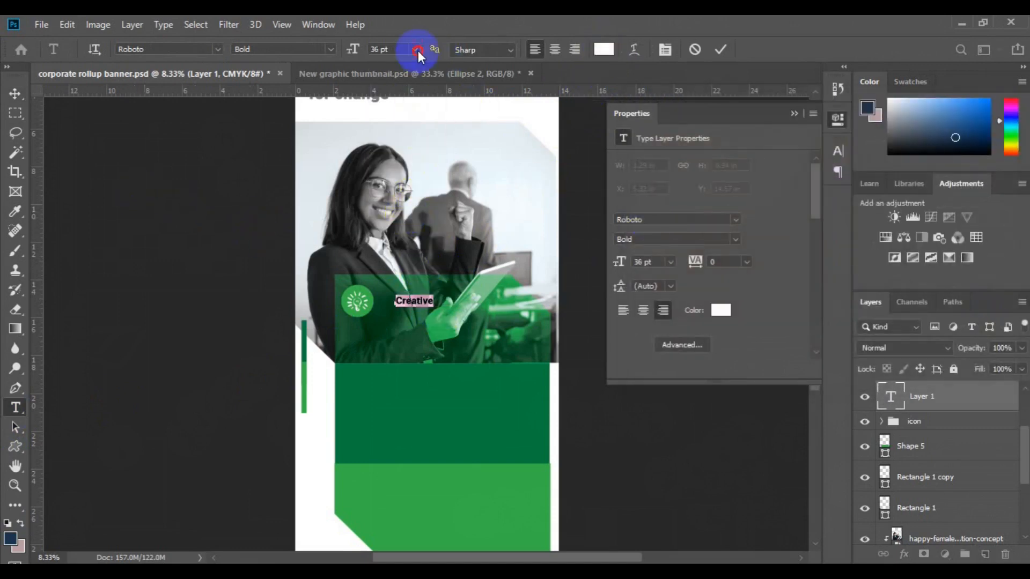
left_click(205, 255)
Step: Move the "Creative" text beside the icon, centre the two vertically, and place the text layer in the icon group
key("v")
left_click_drag(421, 301, 406, 308)
left_click(914, 424, "shift")
left_click(440, 50)
left_click(916, 398)
left_click_drag(916, 400, 933, 421)
Step: Draw a paragraph text box on a new layer below the light-bulb icon and "Creative" heading
left_click(984, 553)
left_click(15, 407)
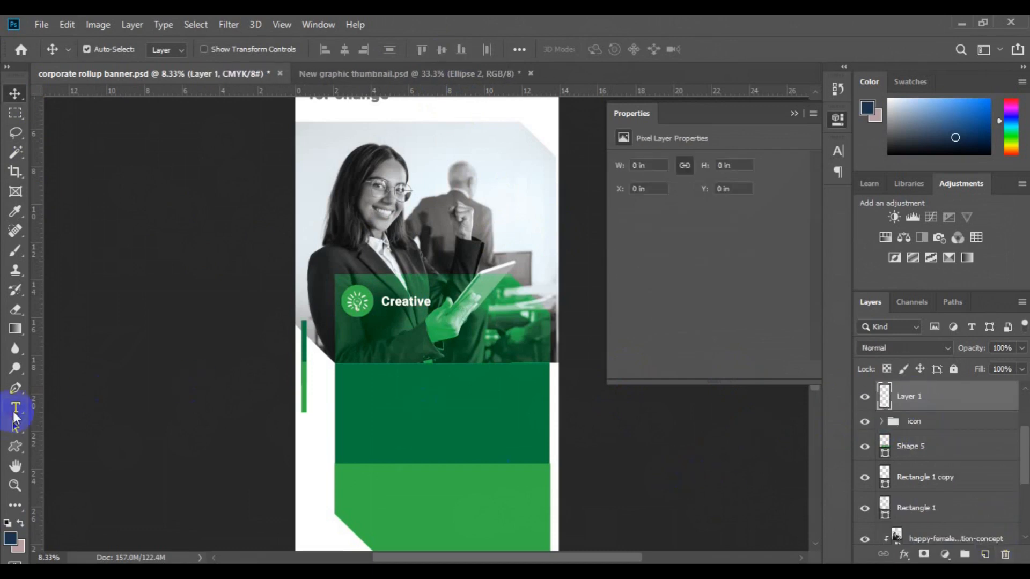
left_click_drag(352, 322, 528, 370)
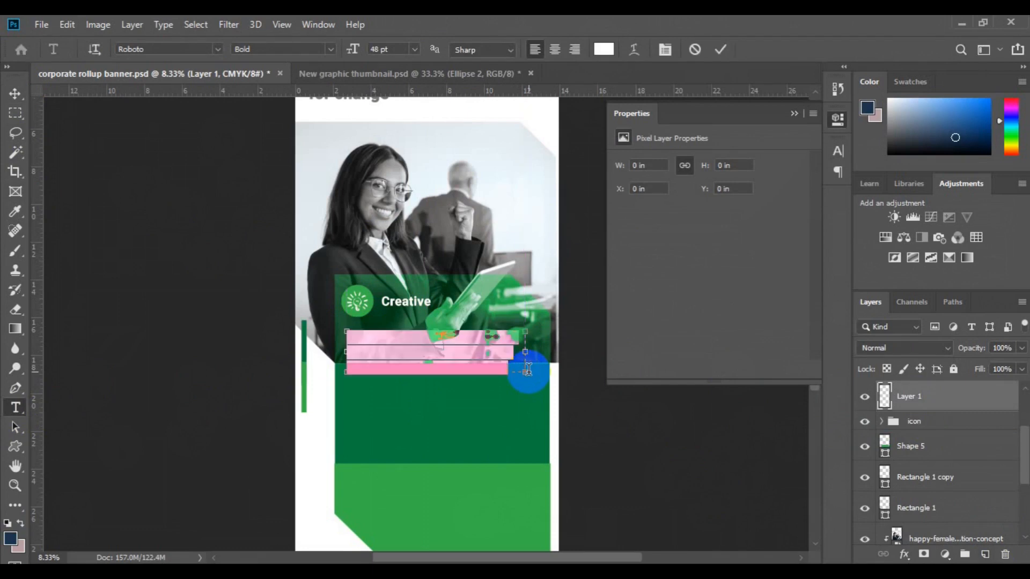
Step: Set the paragraph text to Roboto Regular at 24 pt
left_click(317, 49)
left_click(319, 121)
left_click(670, 261)
left_click(671, 352)
left_click(670, 262)
left_click(666, 397)
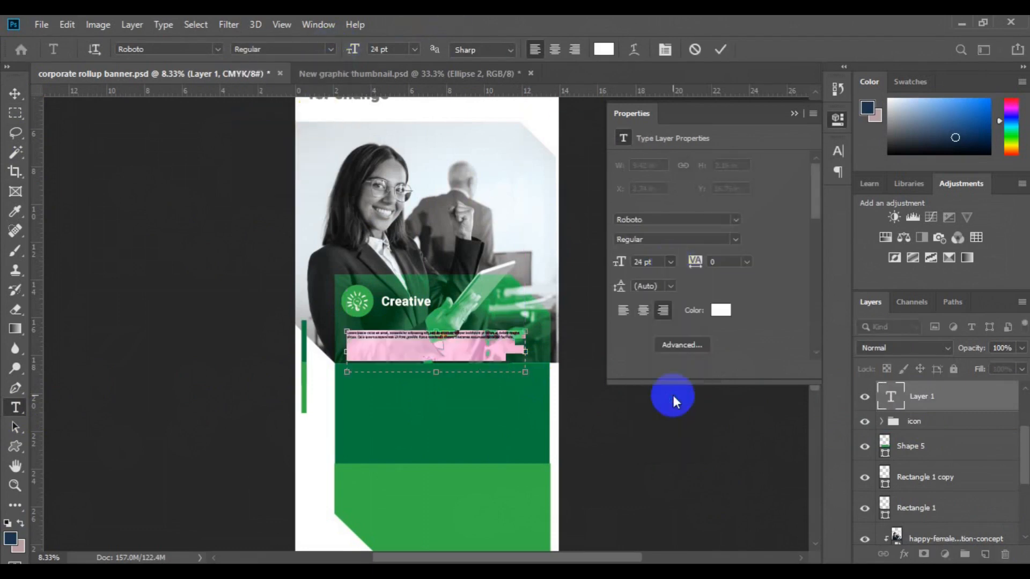
Step: Trim the placeholder paragraph so it ends at "Quis ipsum suspendisse" and shorten its text box to about 1.6 in high
left_click_drag(442, 352, 541, 379)
left_click(540, 378)
left_click_drag(438, 372, 436, 360)
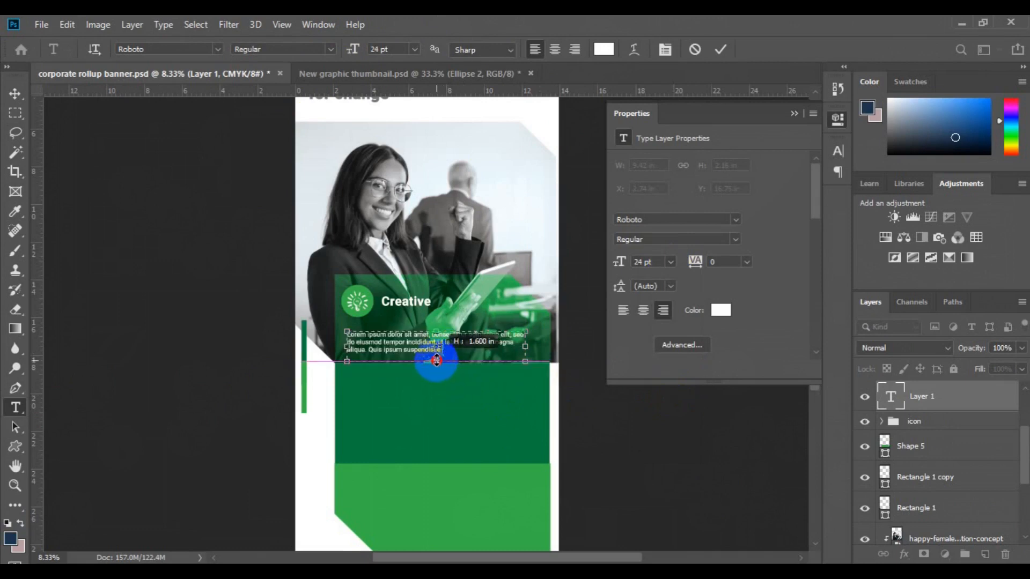
Step: Justify the whole paragraph with its last line aligned left
key("ctrl+a")
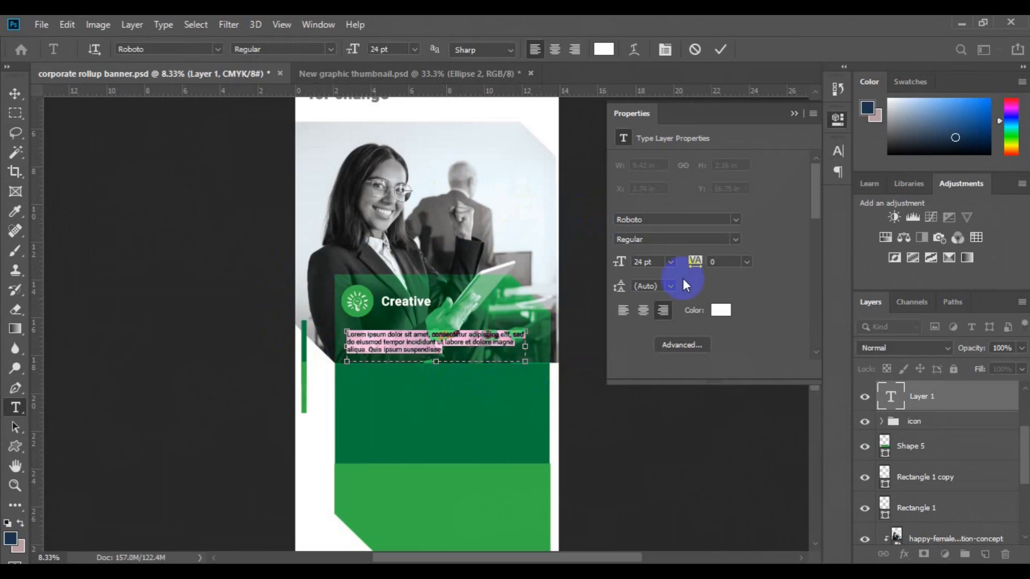
left_click(794, 113)
left_click(838, 150)
left_click(740, 176)
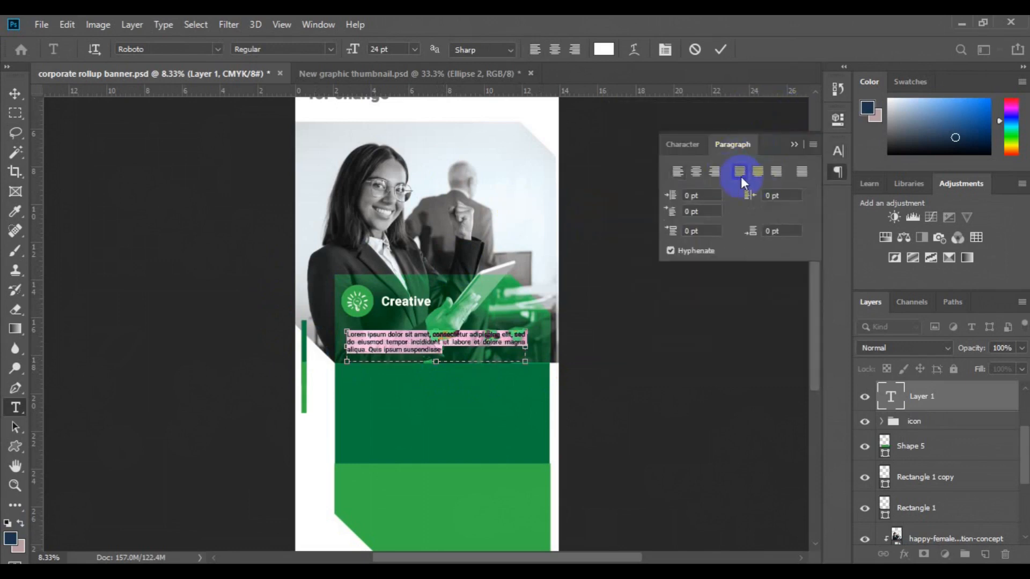
Step: Move the paragraph up closer to the heading and align its left edge with the icon group
left_click(15, 94)
left_click_drag(371, 348, 373, 339)
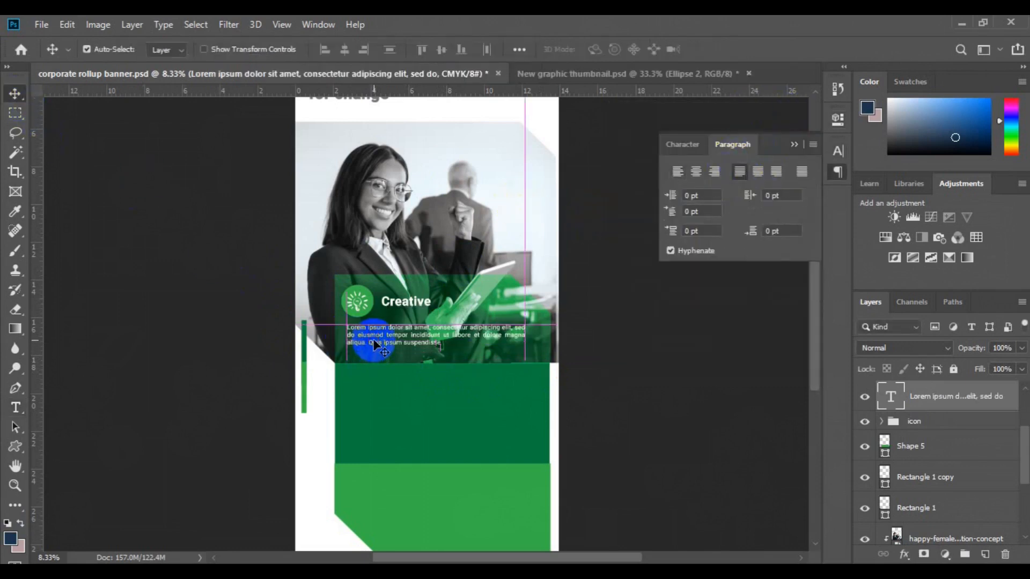
left_click(915, 421, "ctrl")
left_click(323, 49)
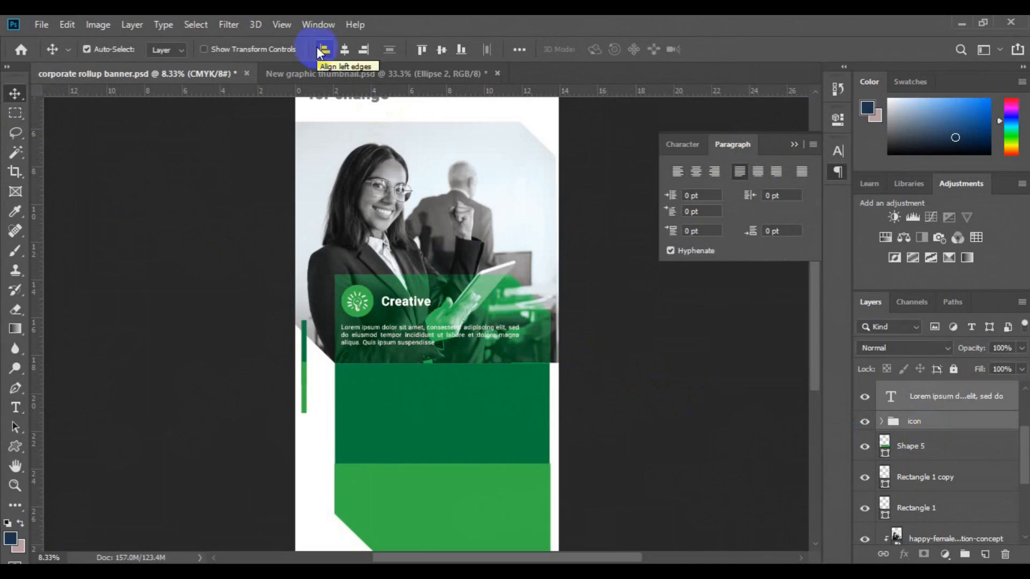
Step: Group the paragraph with the icon group as "Text & Icon" and centre the new group horizontally on Shape 5
left_click(964, 554)
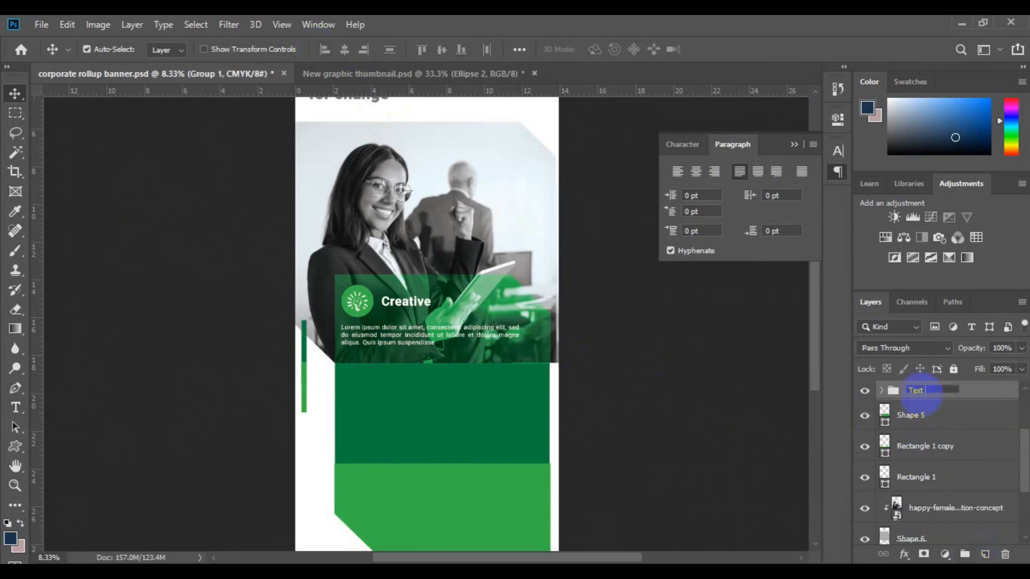
left_click(910, 416, "ctrl")
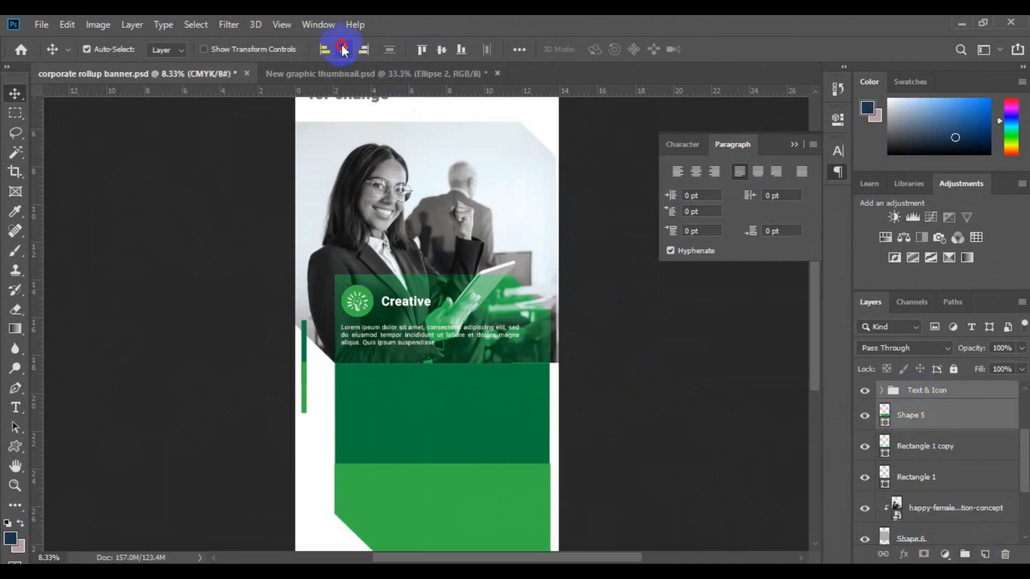
left_click(345, 49)
Step: Duplicate the "Text & Icon" group and move the copy down onto the dark green rectangle
left_click(931, 393)
key("ctrl+j")
key("ctrl+t")
left_click_drag(414, 340, 408, 433)
key("Return")
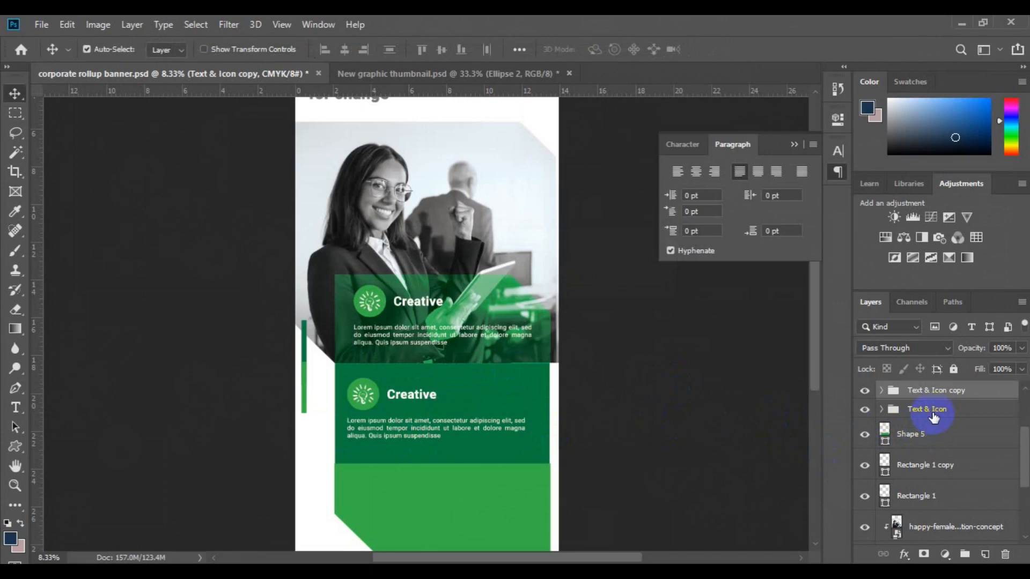
Step: Centre the original "Text & Icon" group vertically on Shape 5
left_click(931, 409)
left_click(915, 433, "ctrl")
left_click(441, 49)
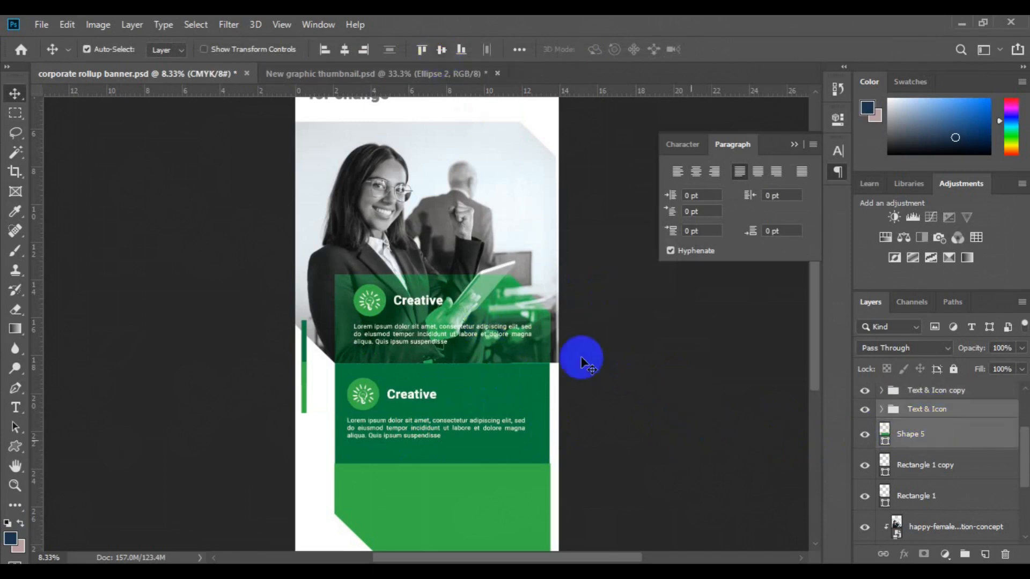
Step: Centre the "Text & Icon copy" group horizontally and vertically on the dark green rectangle, Shape 7
left_click(543, 400)
left_click_drag(1023, 465, 1023, 424)
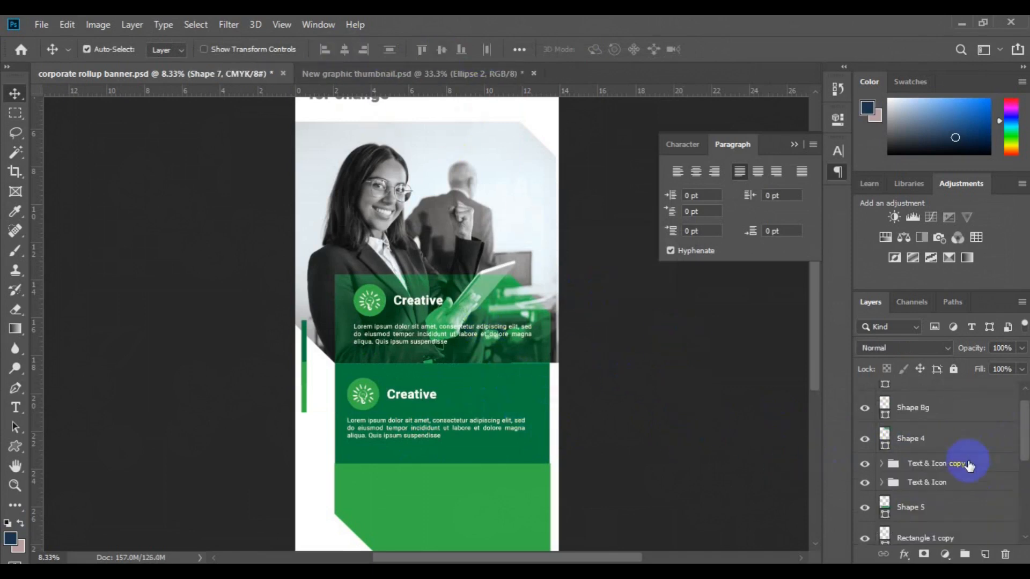
left_click(967, 463)
left_click(438, 52)
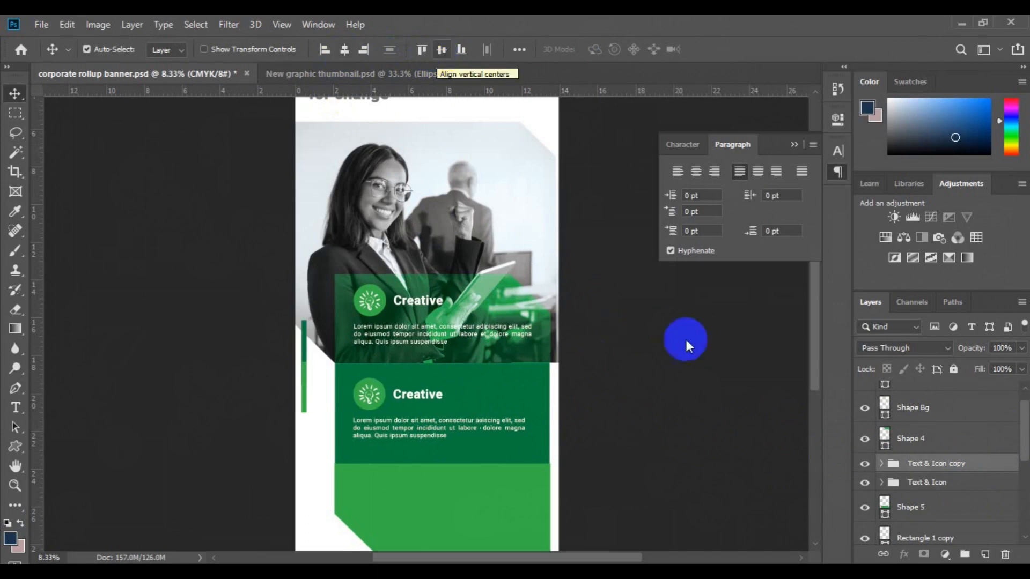
Step: Duplicate the "Text & Icon copy" group and move the new copy down onto the light green shape
key("ctrl+j")
key("ctrl+t")
left_click_drag(431, 421, 430, 514)
key("Return")
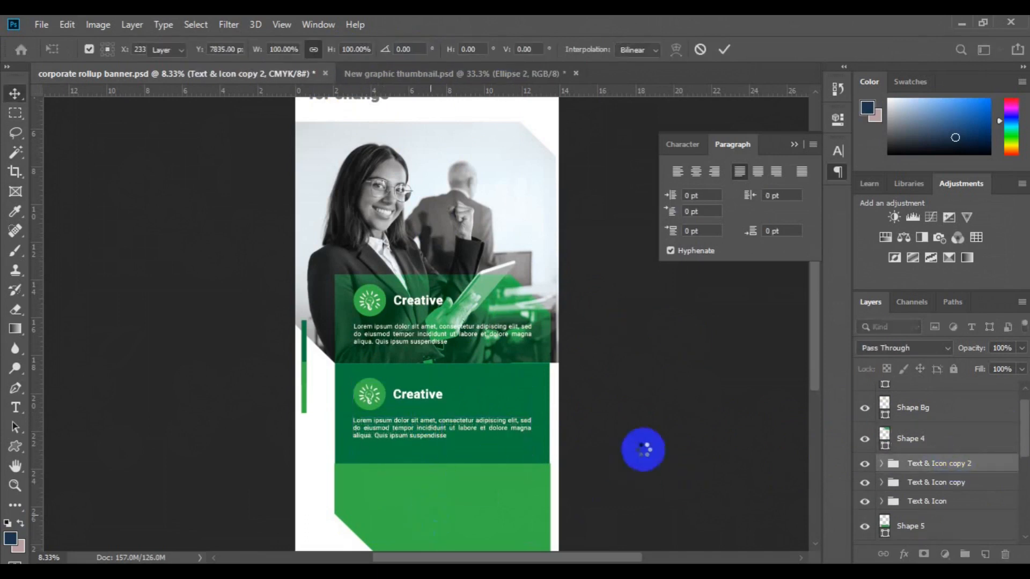
Step: Recolour the light-bulb Shape 8 inside the "Text & Icon copy 2" group to dark green
left_click(879, 469)
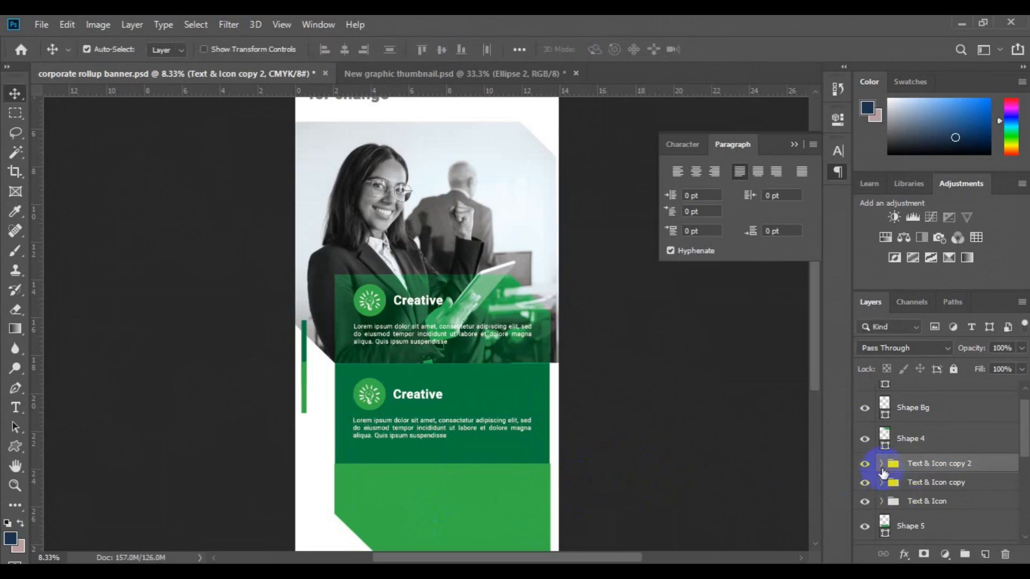
left_click(897, 514)
left_click_drag(1023, 446, 1023, 456)
left_click(893, 479)
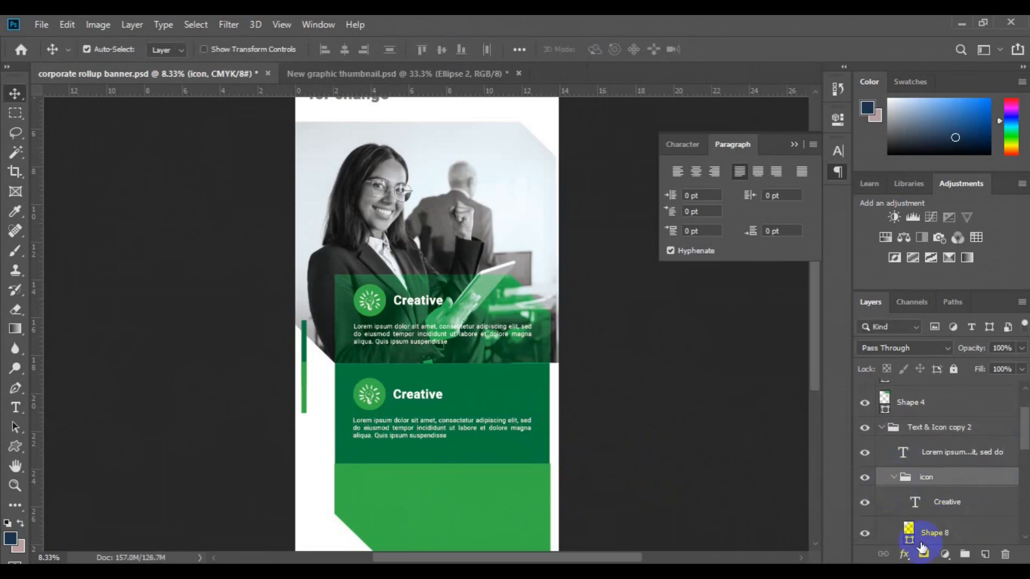
left_click(909, 540)
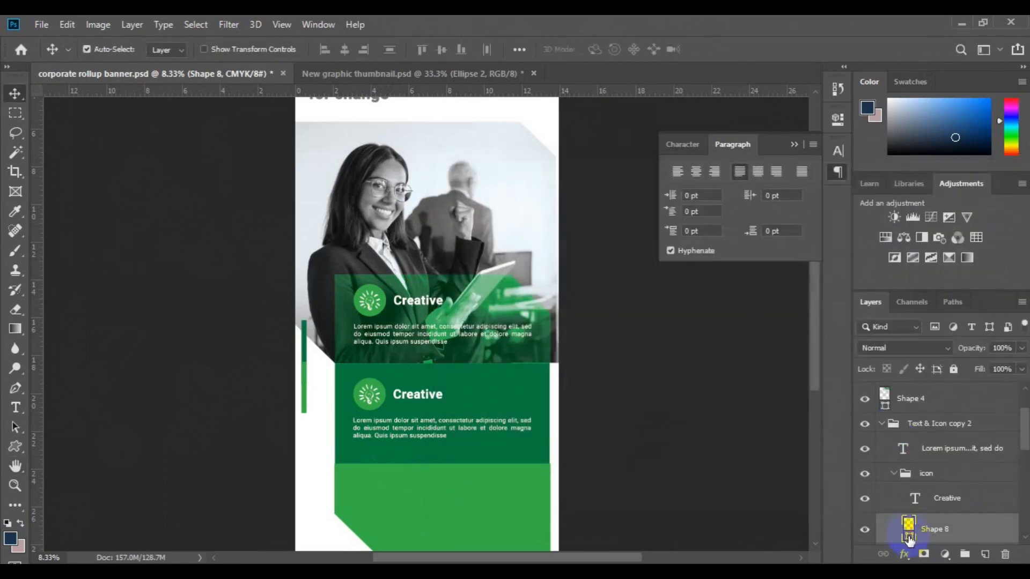
double_click(909, 539)
left_click(946, 133)
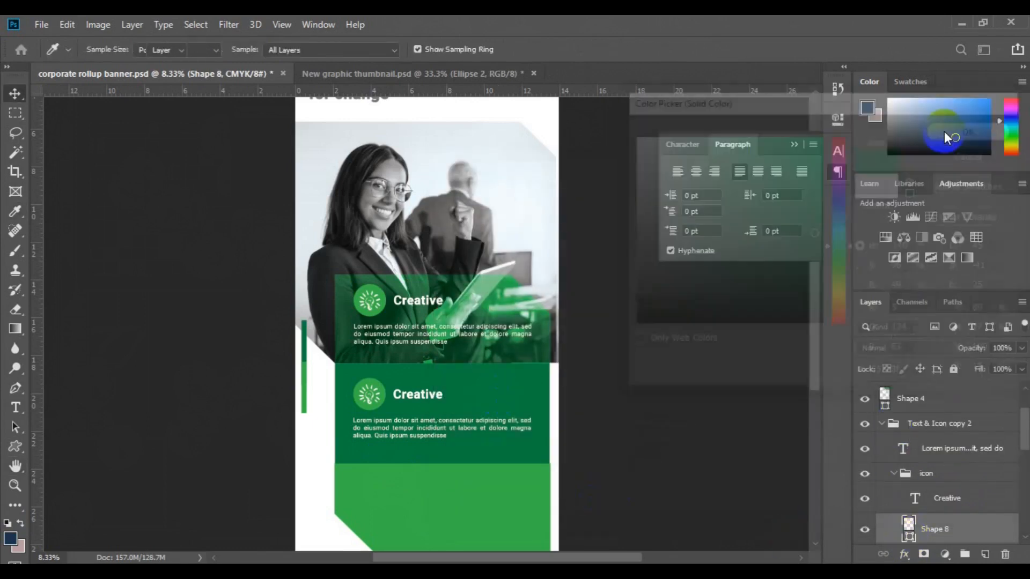
Step: Move the "Text & Icon copy 2" group above Shape 3 in the layer stack and centre it on Shape 3
left_click(894, 474)
left_click(881, 423)
scroll(890, 524, "up", 2)
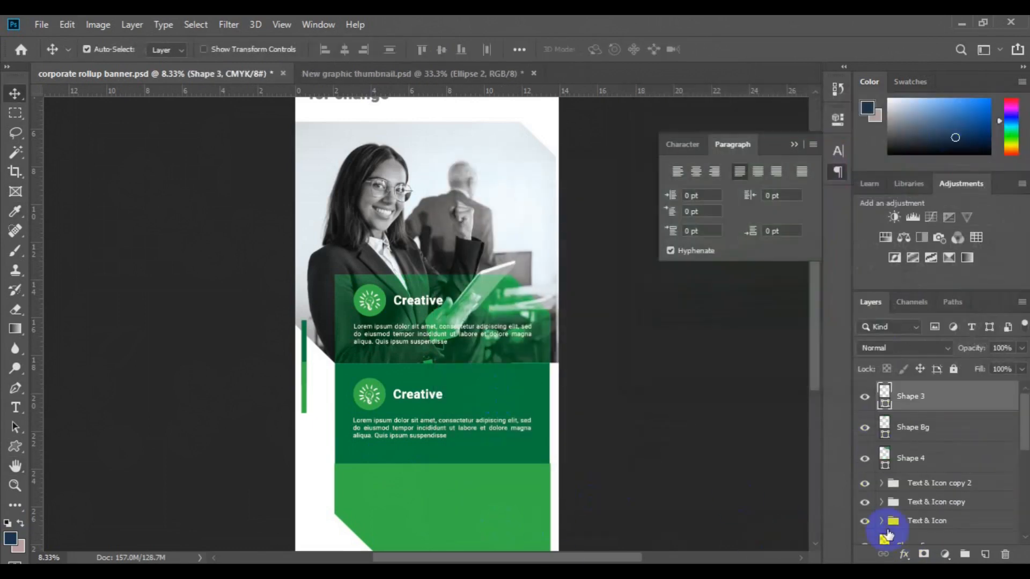
left_click_drag(908, 482, 940, 389)
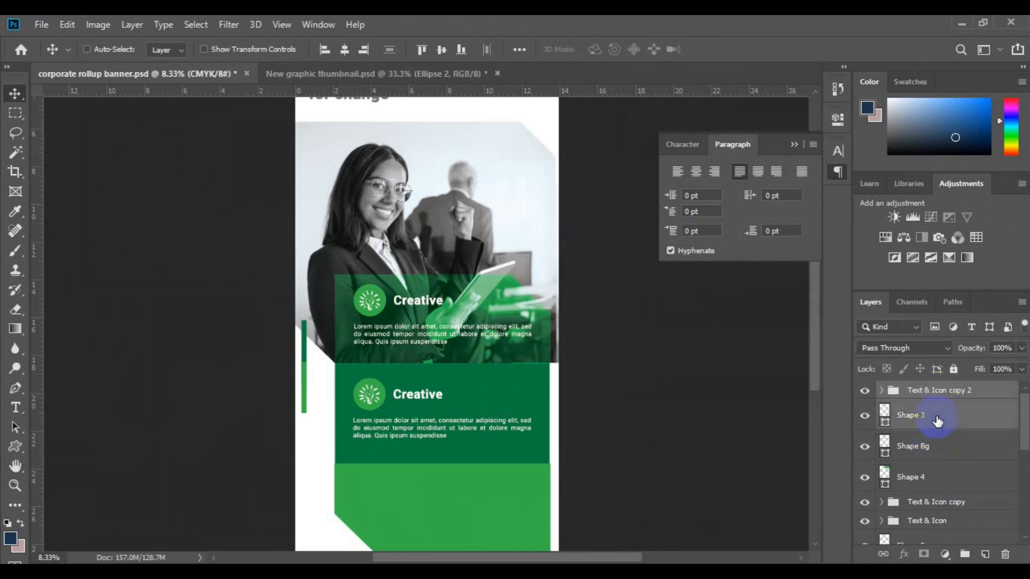
left_click(346, 50)
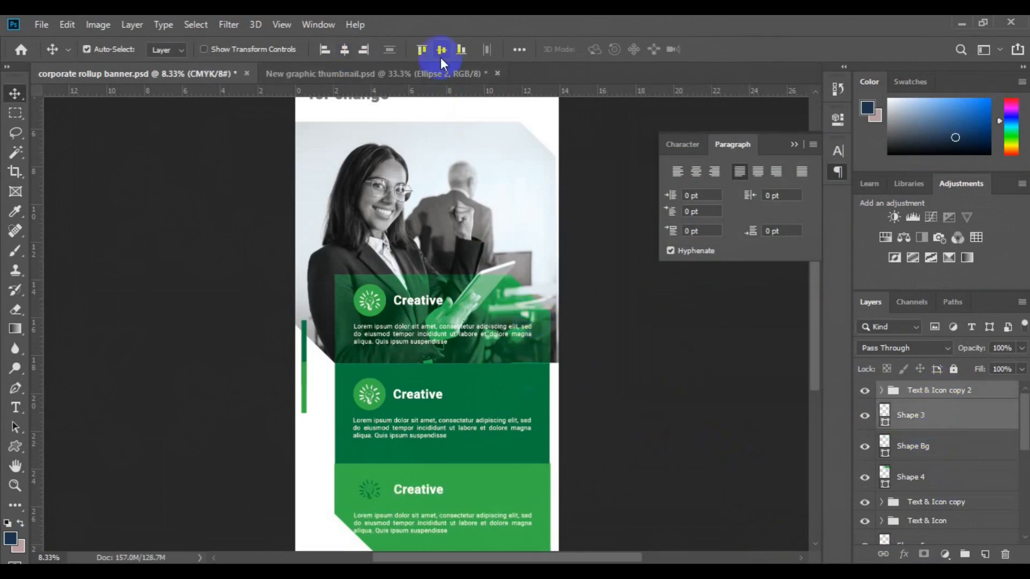
Step: Recolour the Ellipse 1 circle in the third text block with the dark green sampled from the middle rectangle
left_click(403, 486)
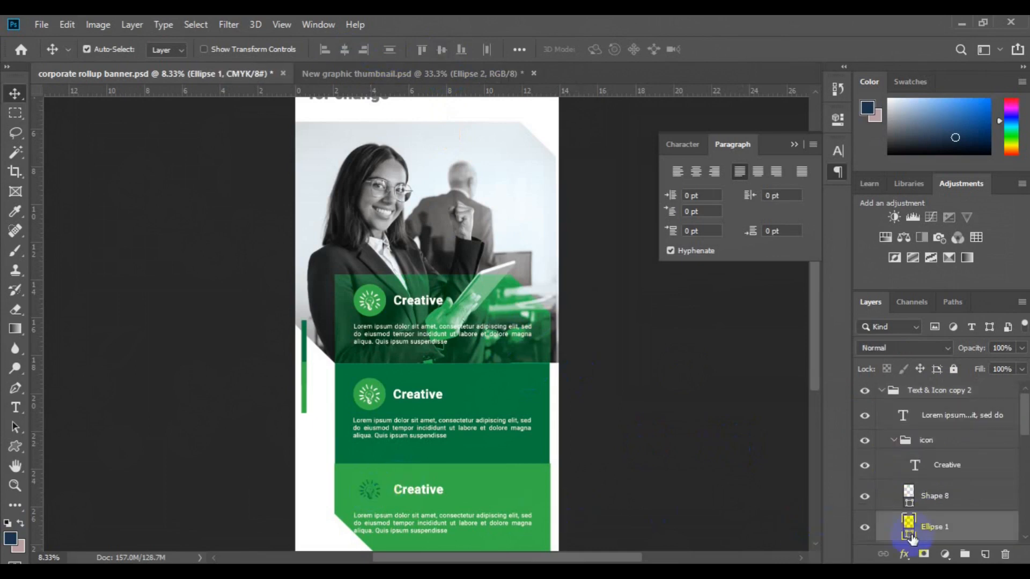
double_click(910, 535)
left_click(528, 449)
left_click(988, 124)
Step: Recolour the third block's light-bulb Shape 8 with white sampled from the banner background, and collapse its groups
left_click(910, 506)
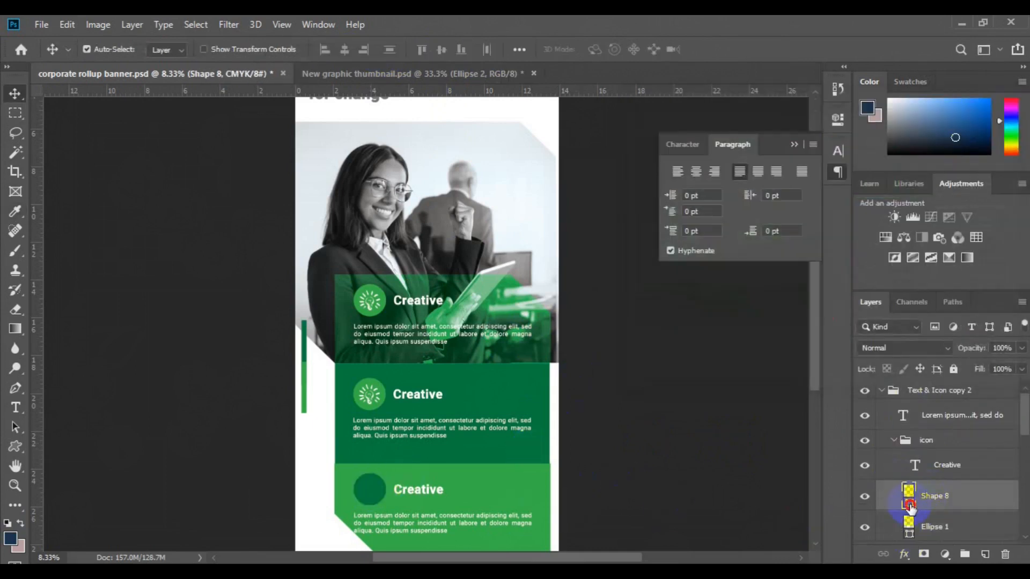
double_click(909, 504)
left_click(322, 484)
left_click(973, 129)
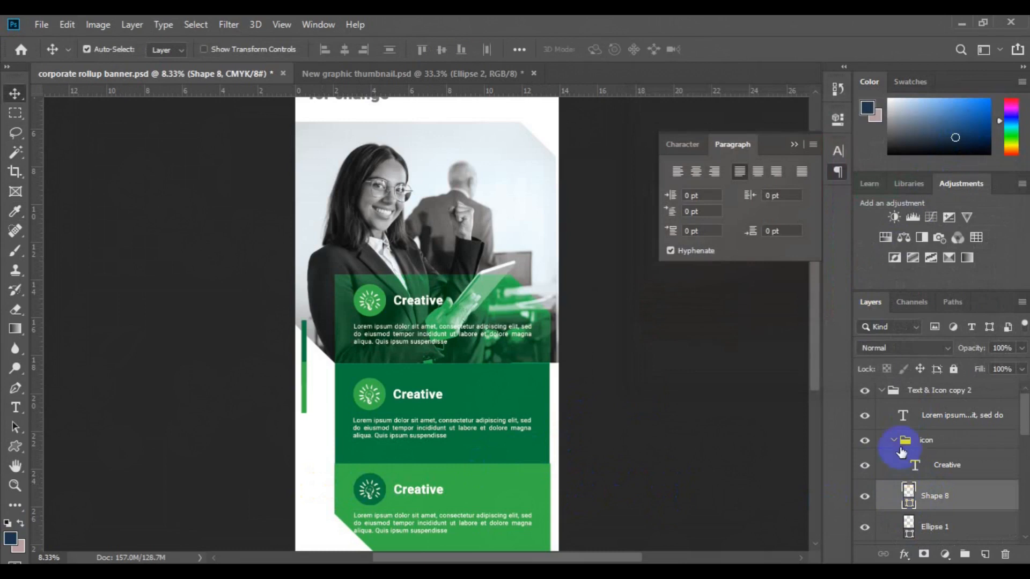
left_click(896, 443)
left_click(882, 392)
Step: Place the QR code image images3 from the freepik folder as an embedded layer above Shape Bg
key("ctrl+minus")
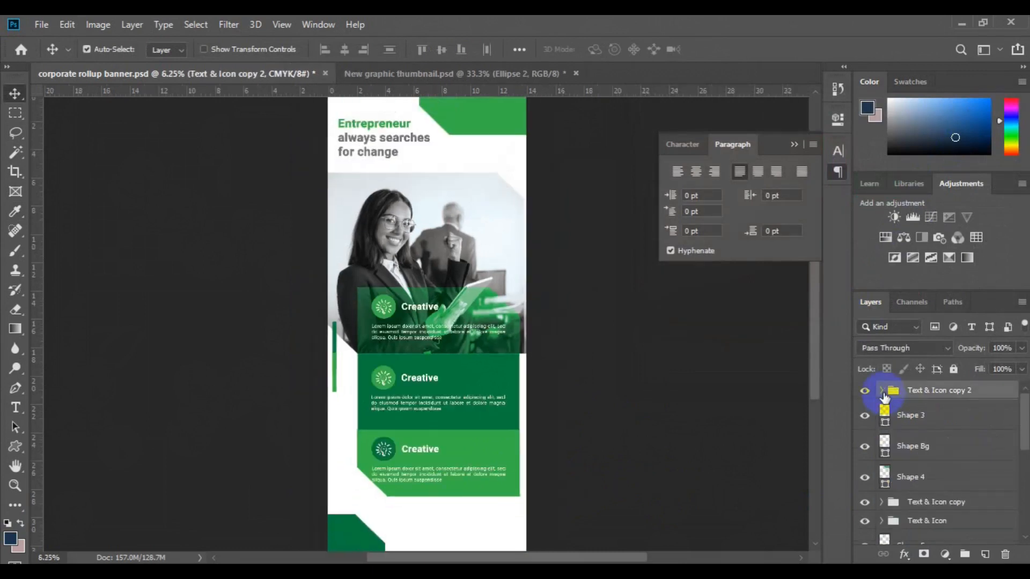
key("ctrl+minus")
left_click(854, 462)
left_click(41, 24)
left_click(94, 309)
double_click(208, 281)
scroll(501, 294, "down", 15)
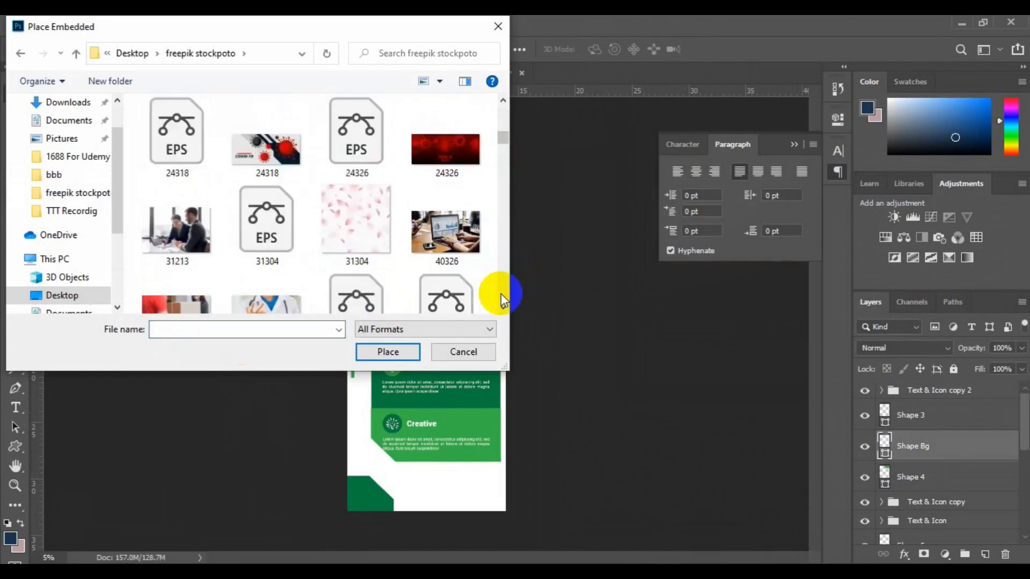
scroll(500, 293, "down", 20)
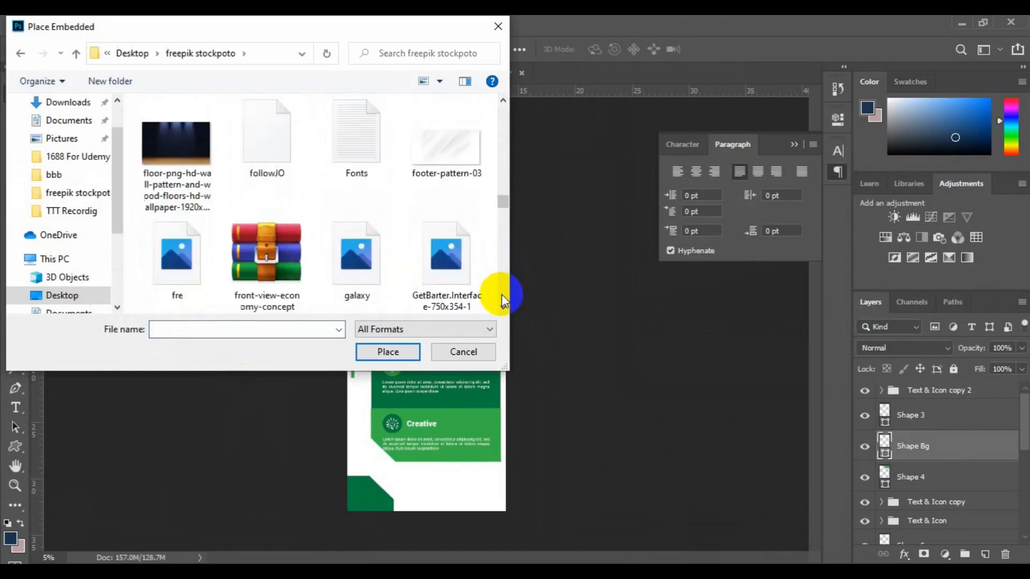
left_click(176, 222)
left_click(387, 353)
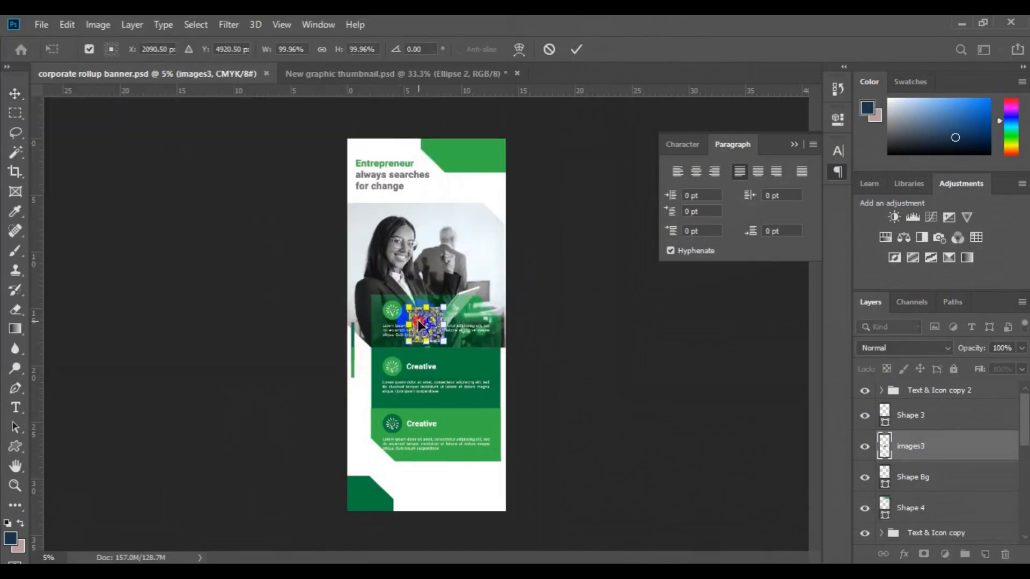
Step: Scale the QR code down and position it over the dark green shape in the banner's bottom-left corner
left_click(381, 474)
left_click_drag(425, 368, 389, 480)
key("ctrl+t")
key("ctrl+z")
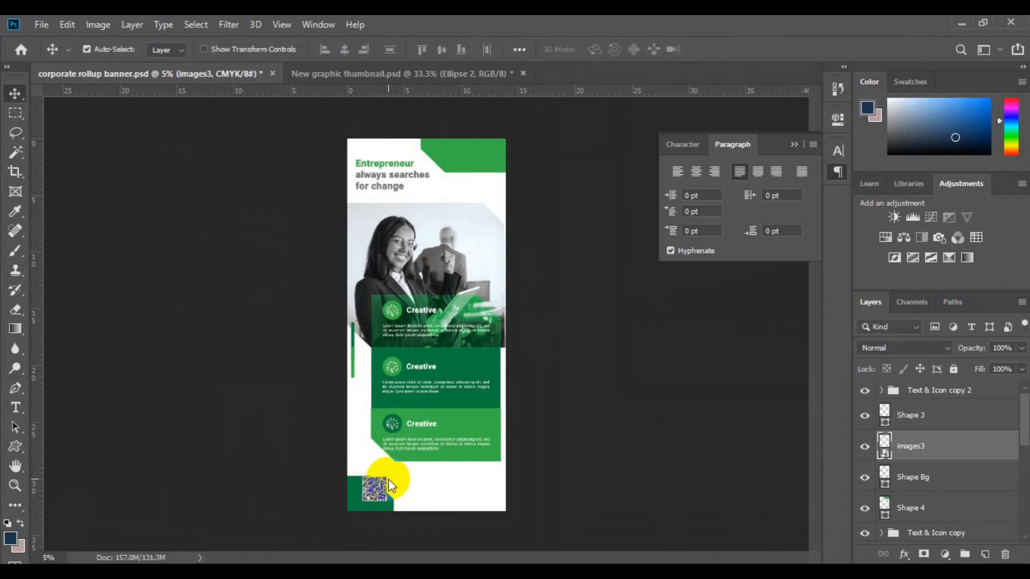
key("ctrl+plus")
key("ctrl+plus")
key("space")
left_click_drag(497, 448, 474, 292)
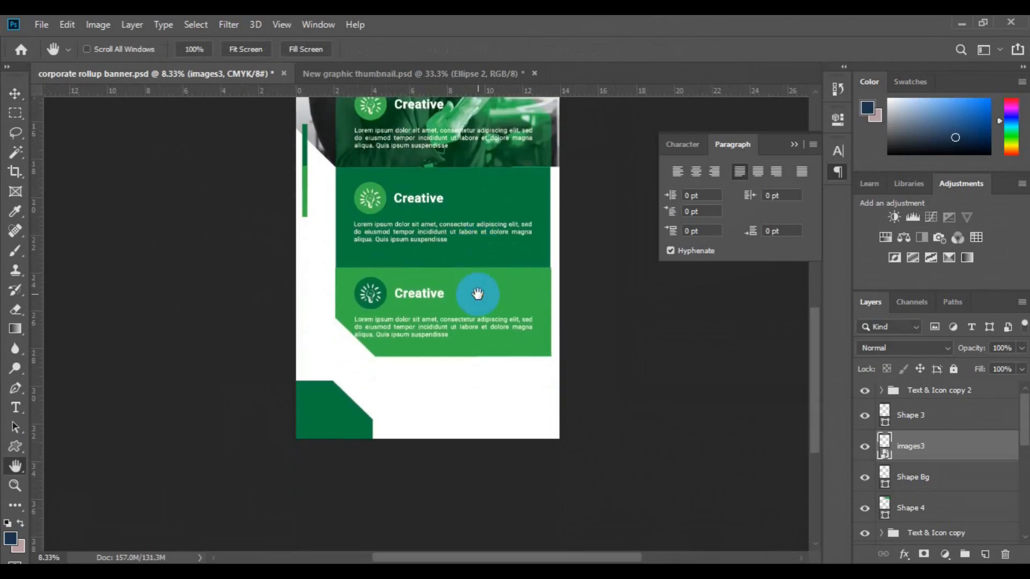
left_click(339, 423)
Step: Add a dark navy 36 pt text beside the QR code with CALL NOW:, a street address and an e-mail on three lines
left_click(401, 407)
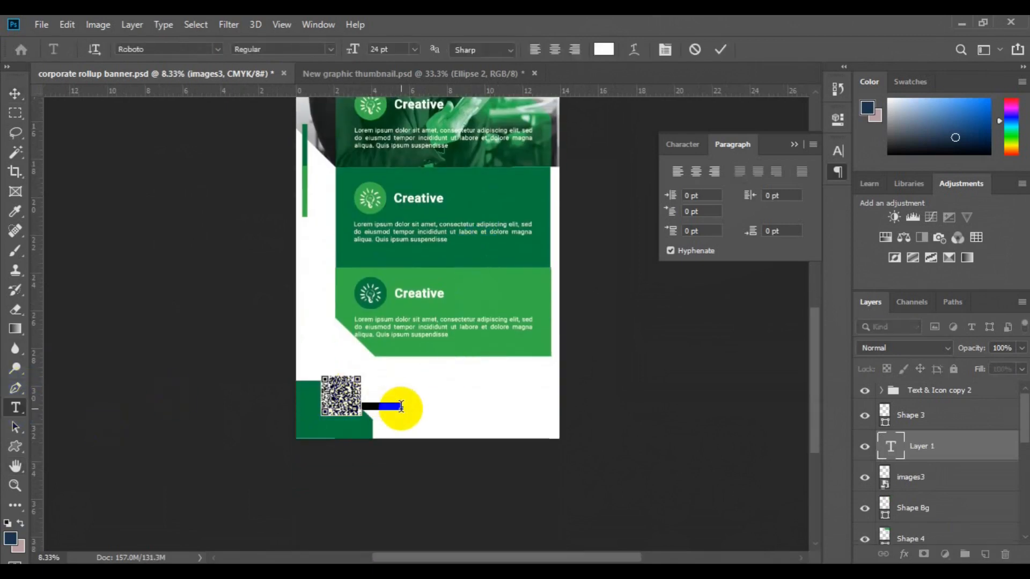
left_click(610, 52)
left_click(804, 294)
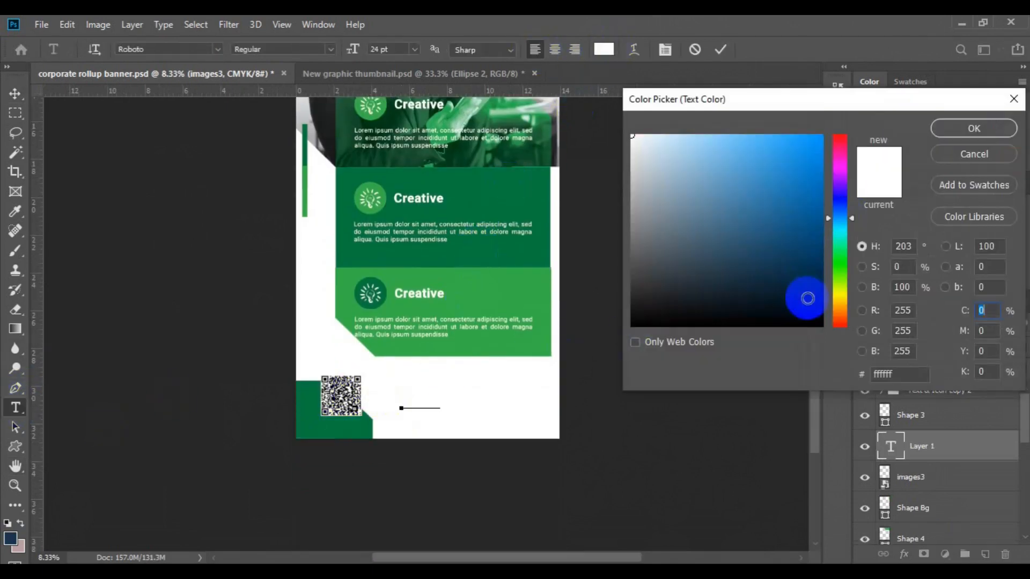
key("Return")
left_click(390, 49)
left_click(412, 200)
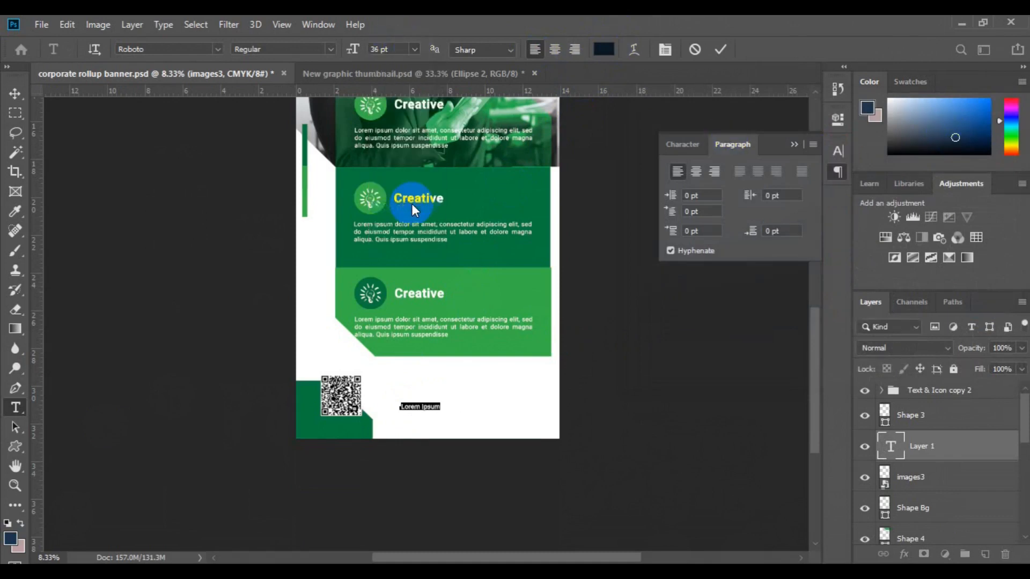
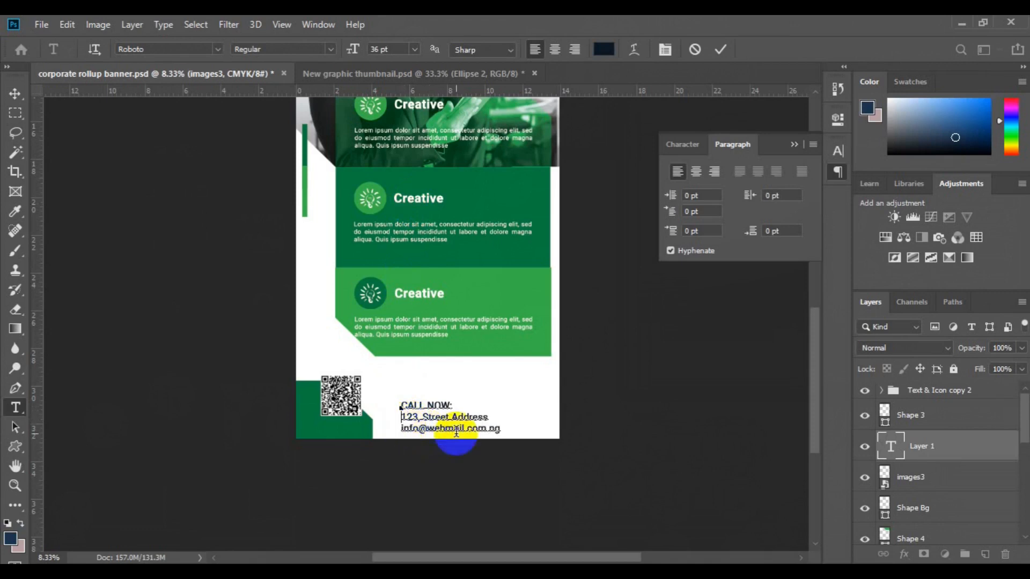
Step: Recolour the address and e-mail lines grey #838587 and move the contact text up and closer to the QR code
left_click(604, 48)
left_click(636, 225)
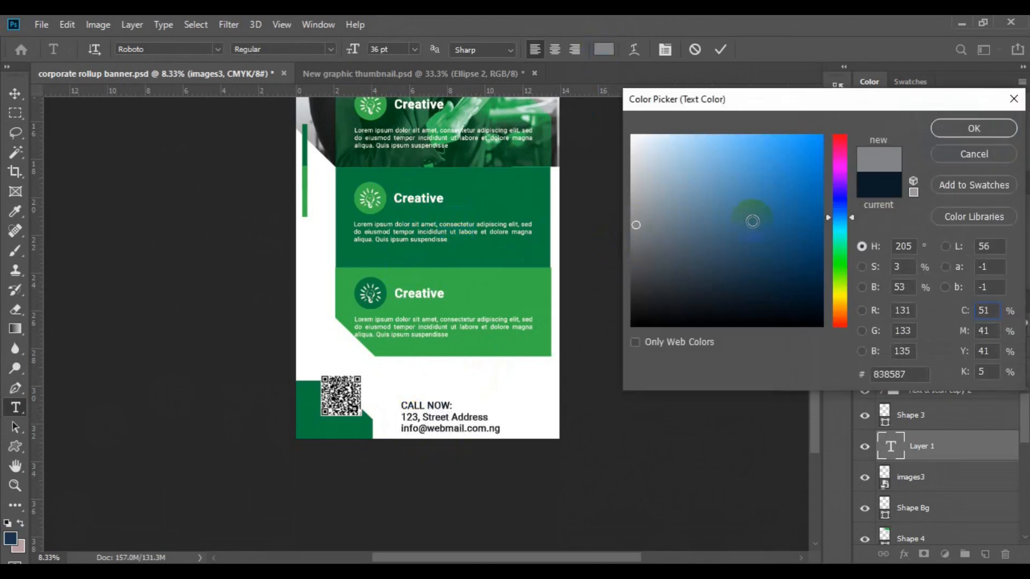
left_click(974, 128)
left_click(414, 404)
key("ctrl+a")
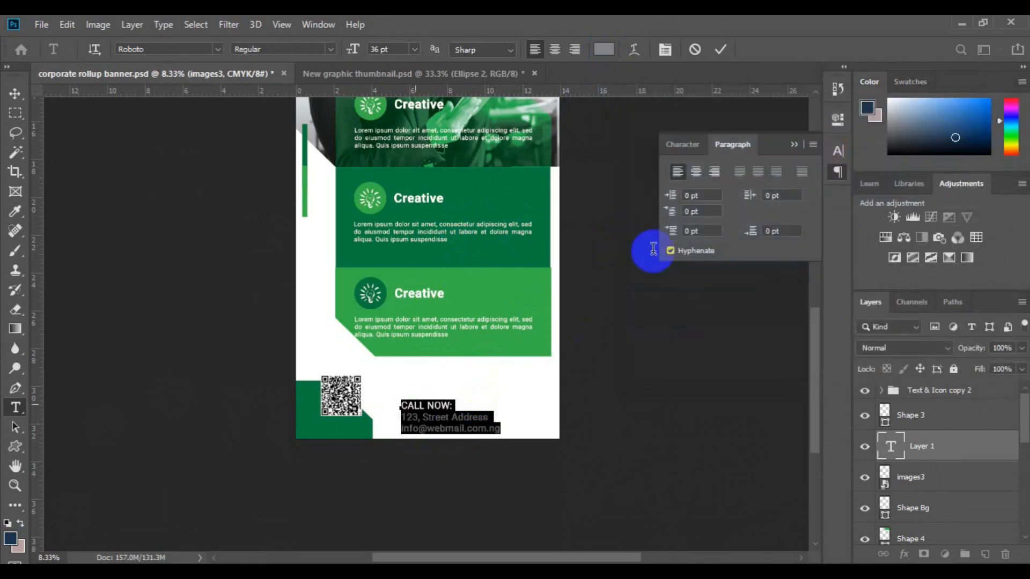
left_click(682, 145)
left_click(15, 93)
left_click_drag(436, 423, 420, 408)
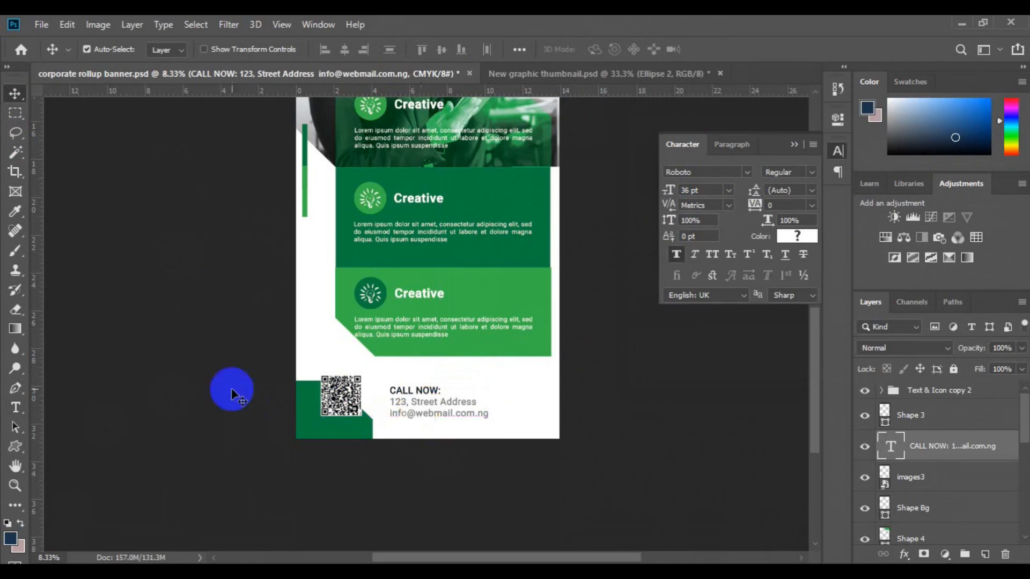
Step: Set the size of the whole CALL NOW contact text to 24 pt
key("t")
key("ctrl+a")
left_click(414, 48)
left_click(406, 169)
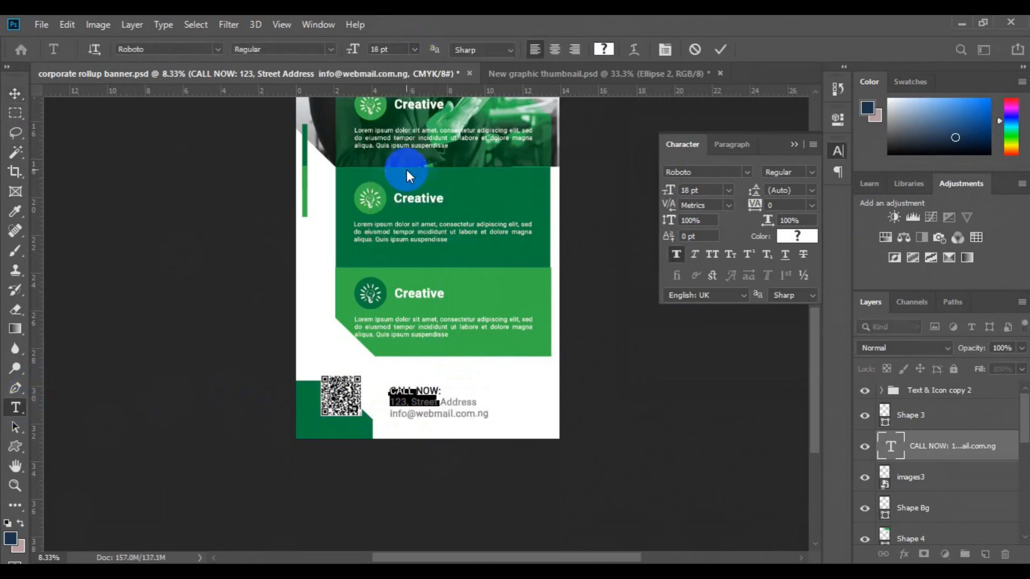
left_click(414, 49)
left_click(408, 182)
left_click(15, 93)
Step: Draw a vertical Pen line about 320 px tall between the QR code and contact text, with no fill and a 12.87 px green stroke
key("ctrl+plus")
left_click(15, 388)
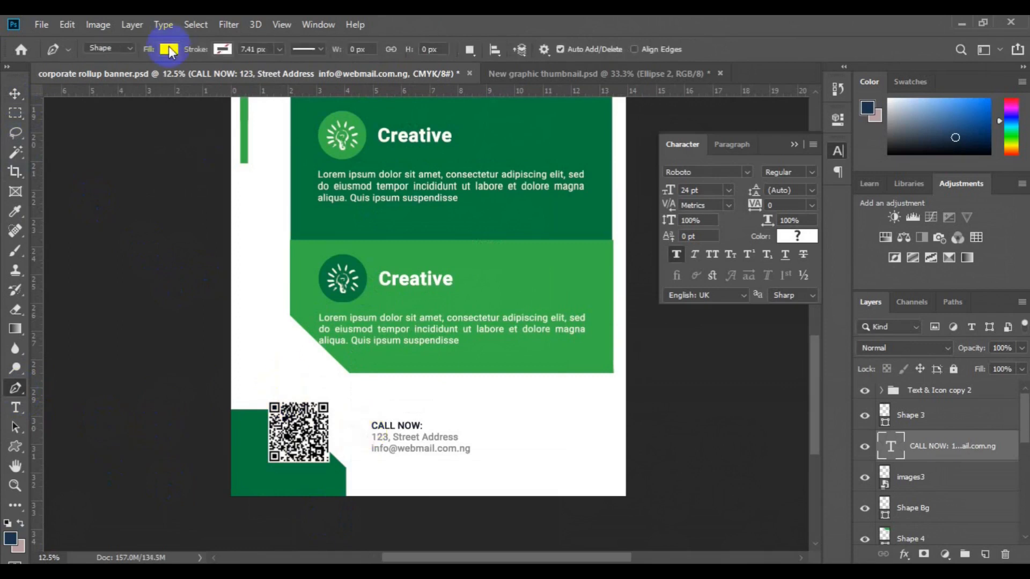
left_click(170, 49)
left_click(104, 79)
left_click(240, 78)
left_click(972, 126)
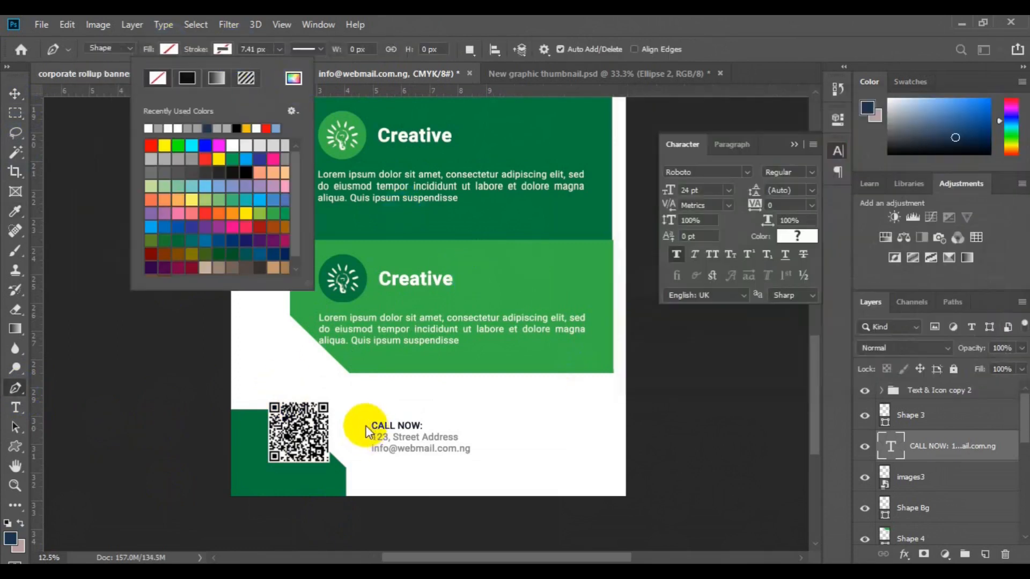
left_click(362, 423)
left_click(362, 454, "shift")
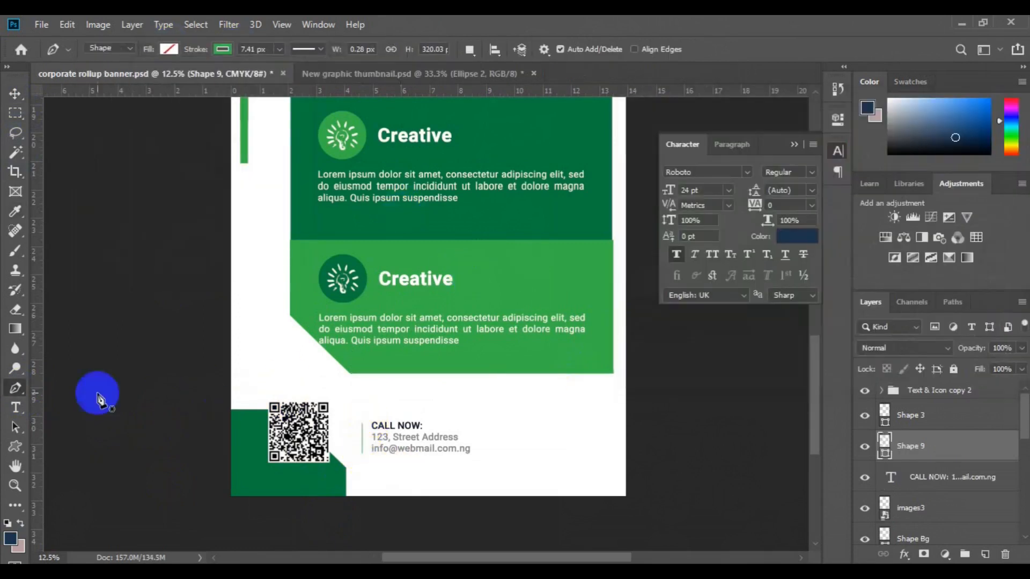
left_click(280, 49)
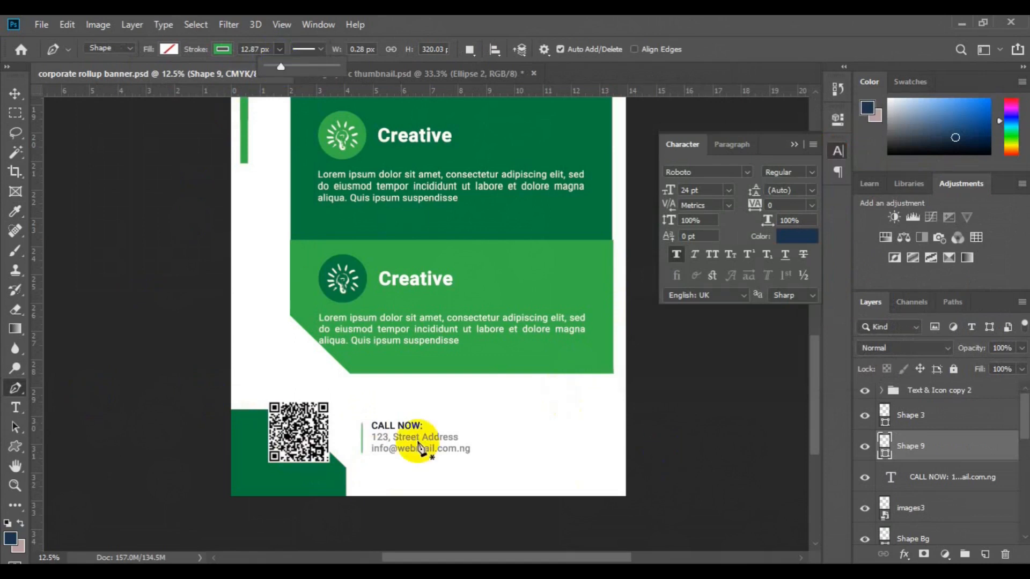
left_click(13, 98)
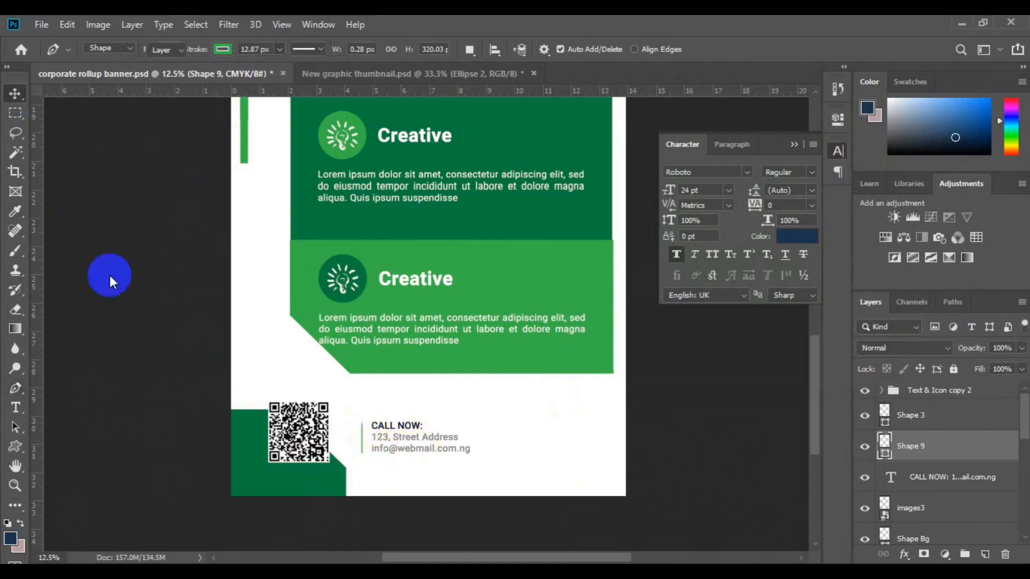
Step: Replace the Shape 9 divider with a newly drawn line about 296 px tall with a 21.06 px green stroke
left_click(17, 389)
left_click(864, 447)
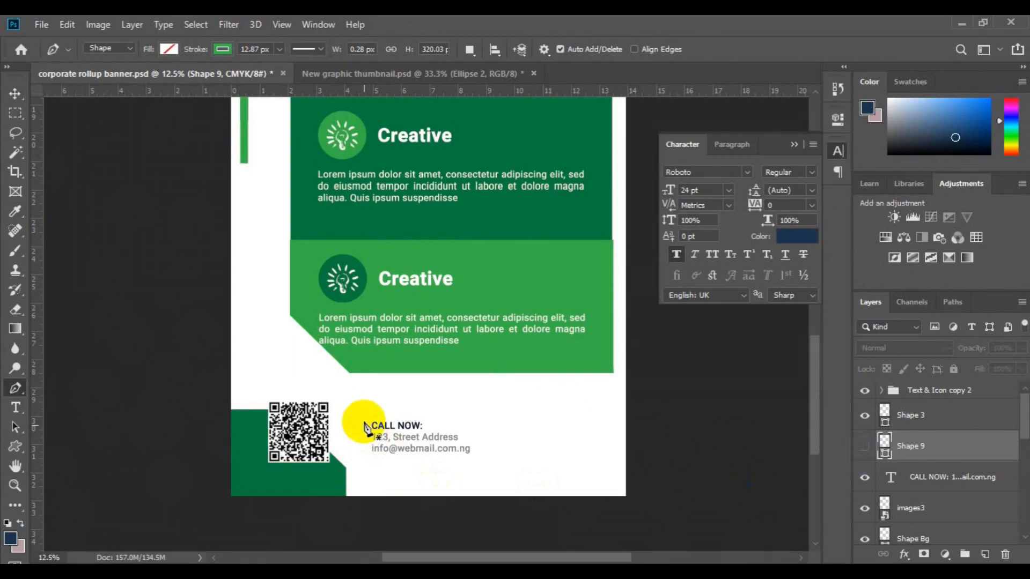
left_click(363, 424)
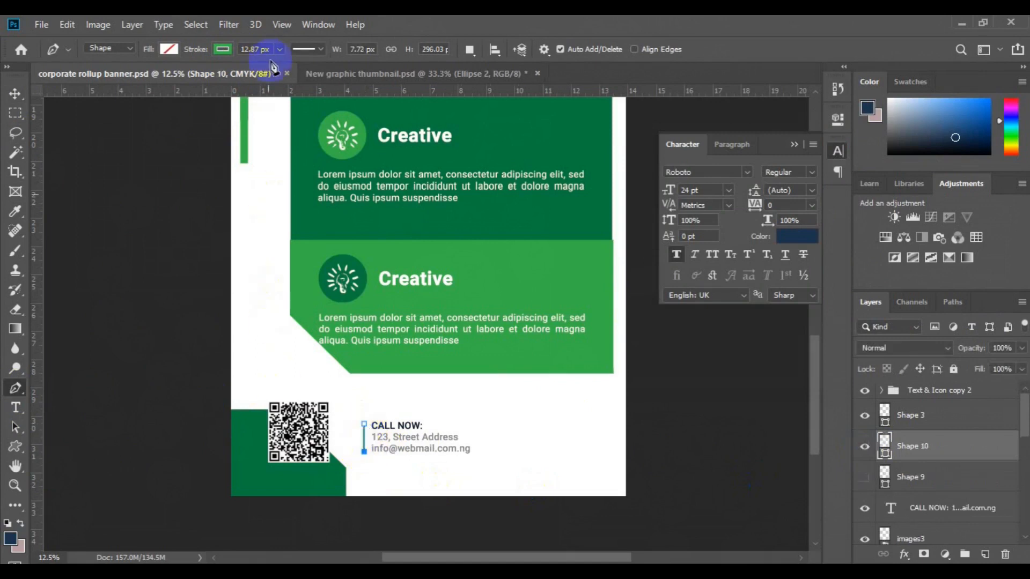
left_click_drag(283, 65, 282, 65)
left_click(15, 94)
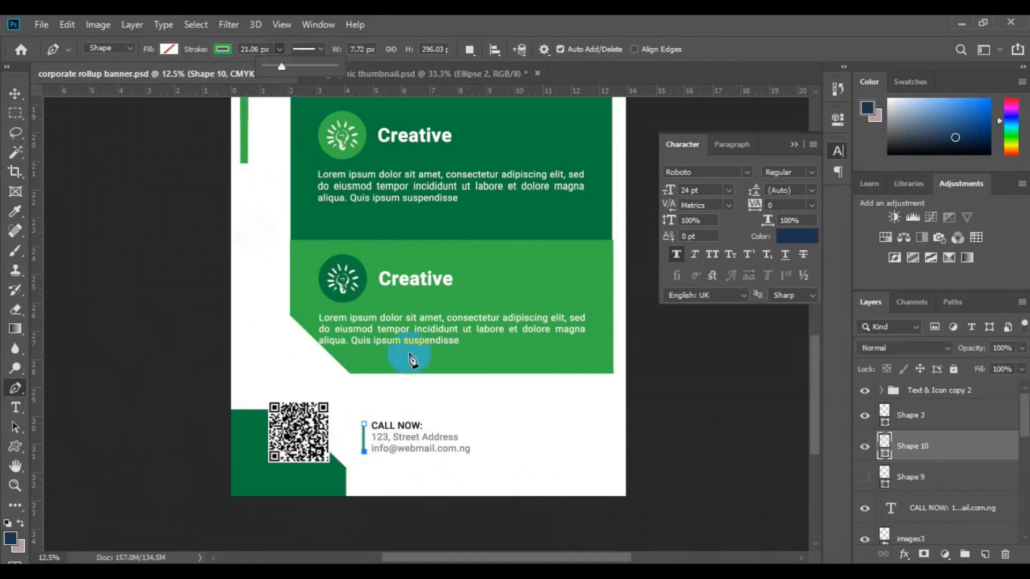
left_click(919, 485)
key("Delete")
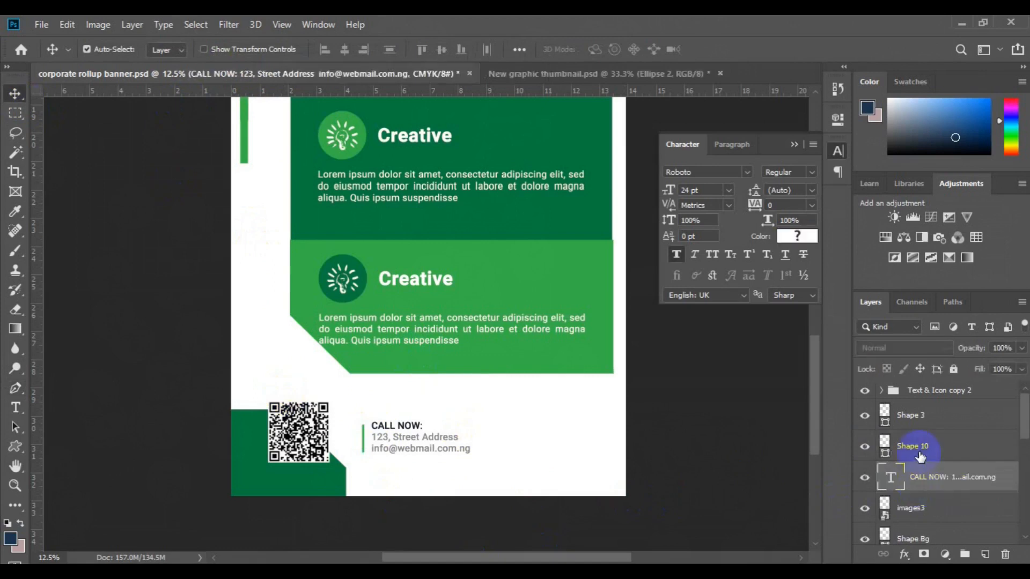
Step: Move the divider line and the CALL NOW text together slightly up and closer to the QR code
left_click(905, 448)
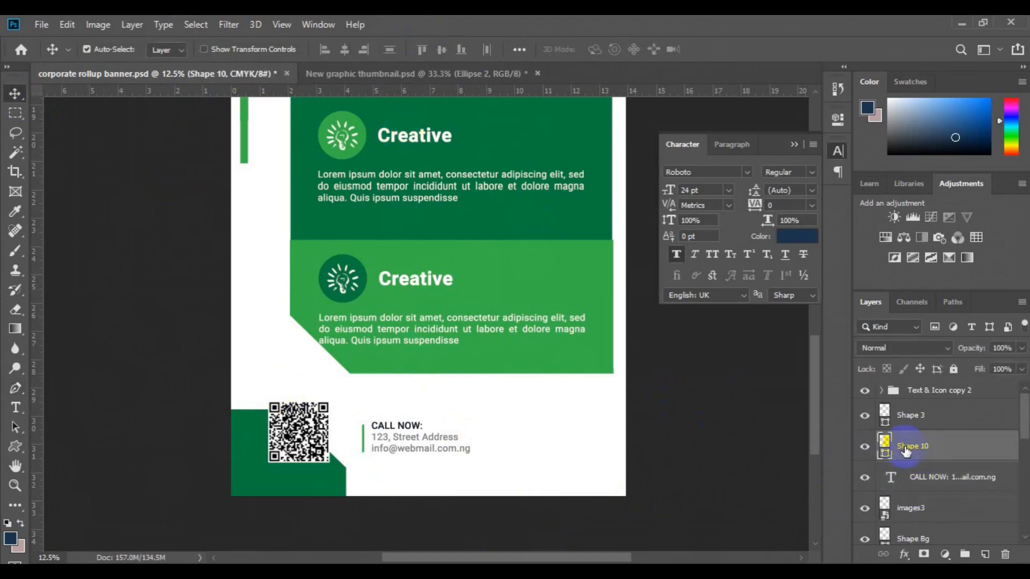
left_click(926, 479, "ctrl")
key("ctrl+t")
left_click_drag(438, 451, 436, 443)
key("Return")
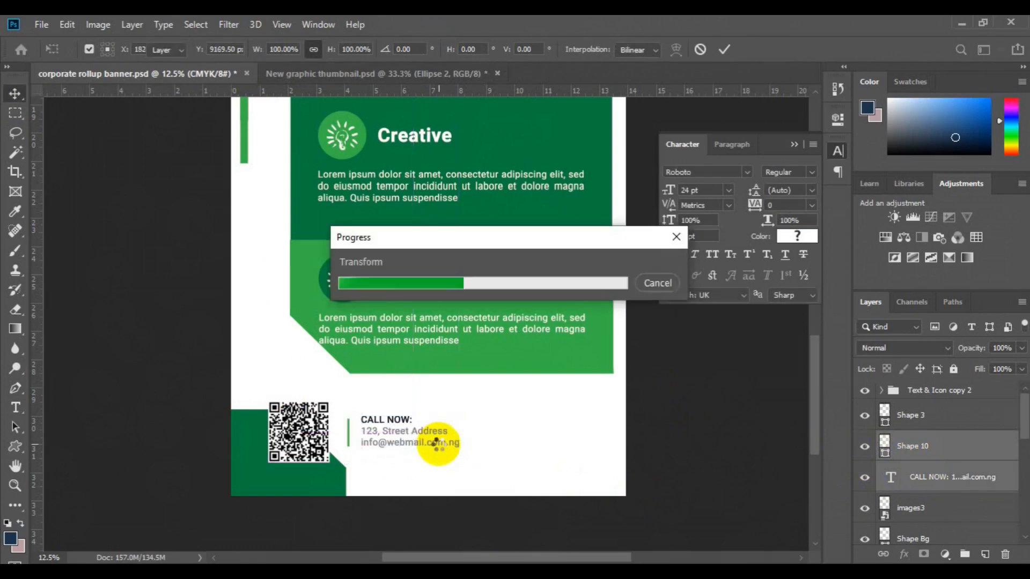
Step: Group the divider line with the contact text and place a duplicate of the group to its right
left_click(964, 555)
key("ctrl+alt+t")
left_click_drag(423, 439, 548, 443)
key("Return")
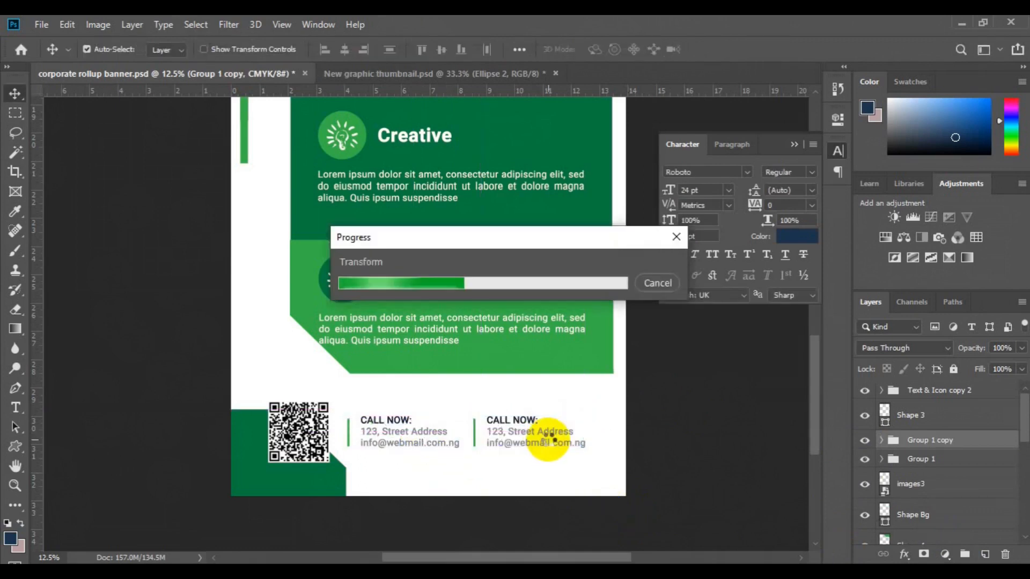
Step: Replace the duplicated group's text with a phone number line labelled P: and an e-mail line labelled E:
left_click(487, 428)
key("t")
left_click(489, 426)
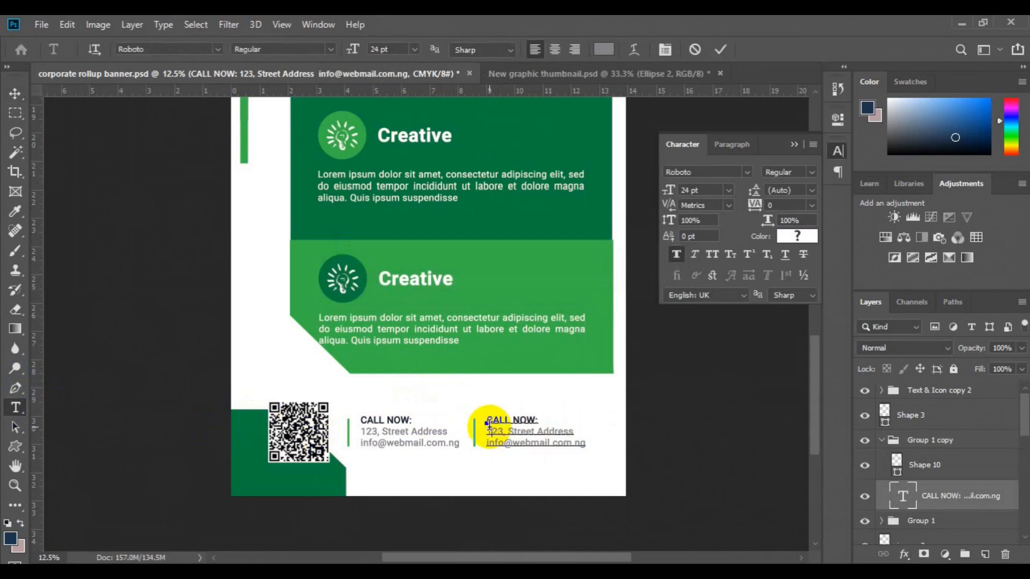
key("ctrl+a")
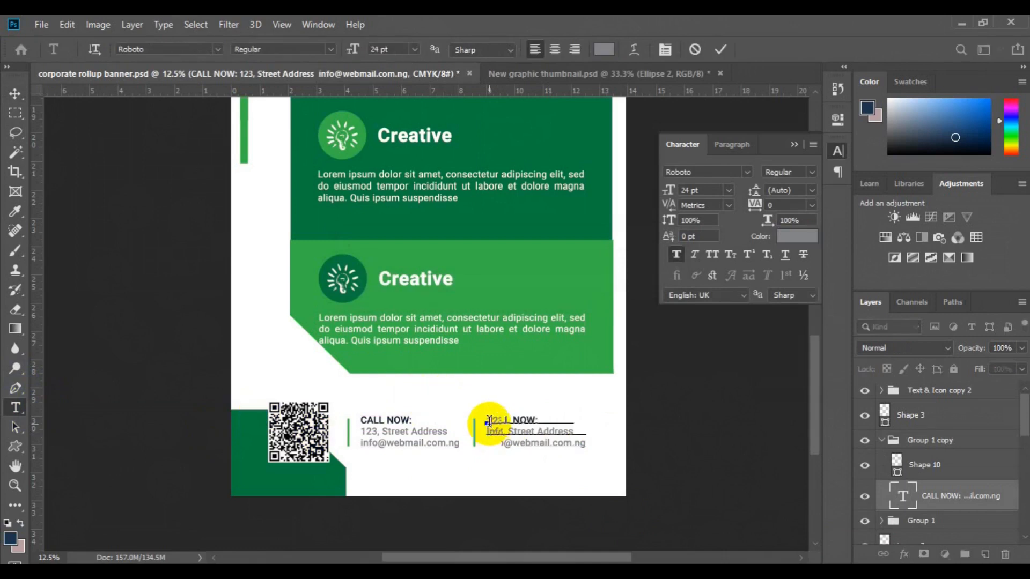
key("ctrl+v")
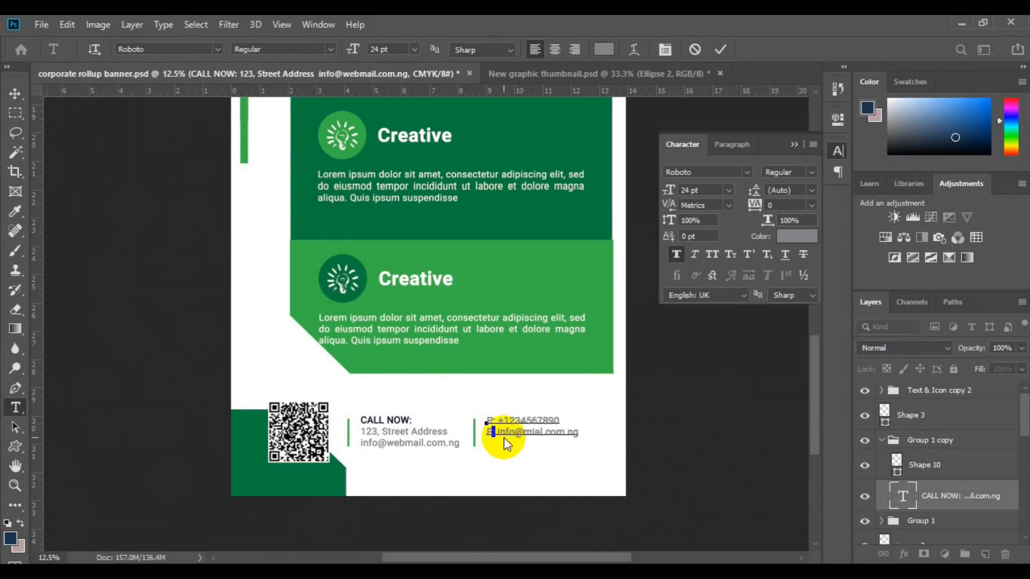
Step: Recolour the E: label dark navy and set its font style to Black
left_click(797, 236)
left_click(817, 301)
left_click(952, 125)
left_click(812, 173)
left_click(802, 307)
Step: Give the P: label the same dark navy colour and Black font style, and collapse the Group 1 copy group
left_click(495, 422)
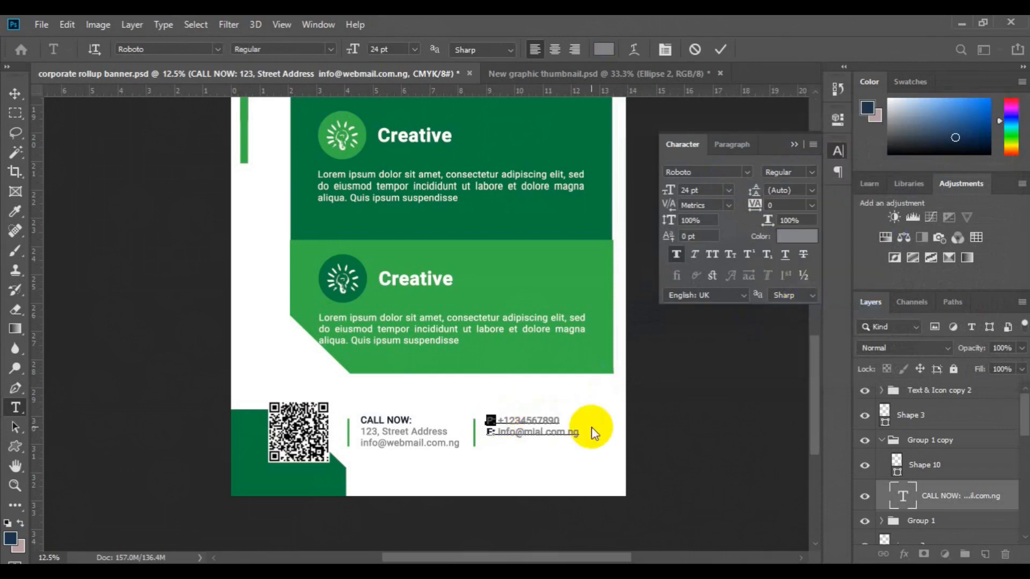
left_click(797, 236)
left_click(809, 300)
key("Return")
left_click(813, 175)
left_click(803, 306)
left_click(15, 93)
left_click(881, 439)
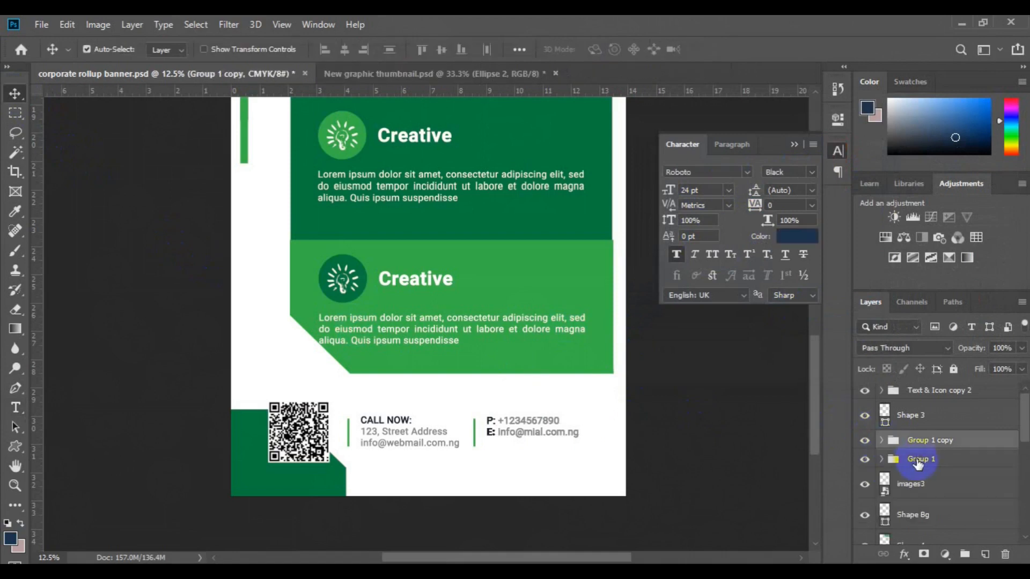
Step: Align the bottom edges of both contact groups and shorten the second group's divider line to the height of its two text lines
left_click(916, 461, "shift")
left_click(463, 52)
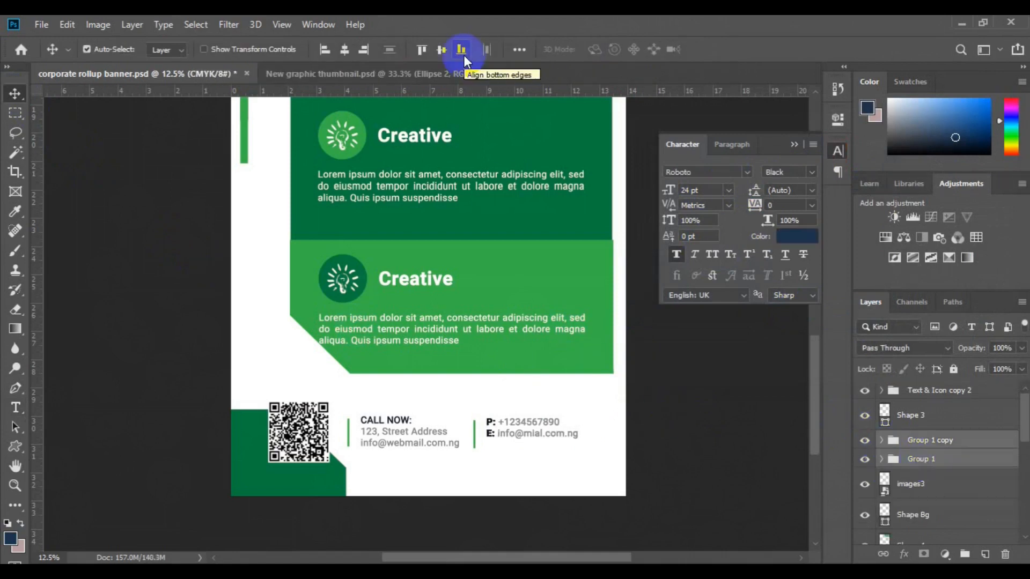
left_click(498, 422)
left_click(475, 438)
key("ctrl+t")
left_click_drag(475, 438, 472, 427)
left_click(622, 462)
Step: Realign the bottom edges of Group 1 copy and Group 1 with the shortened divider
left_click(910, 439)
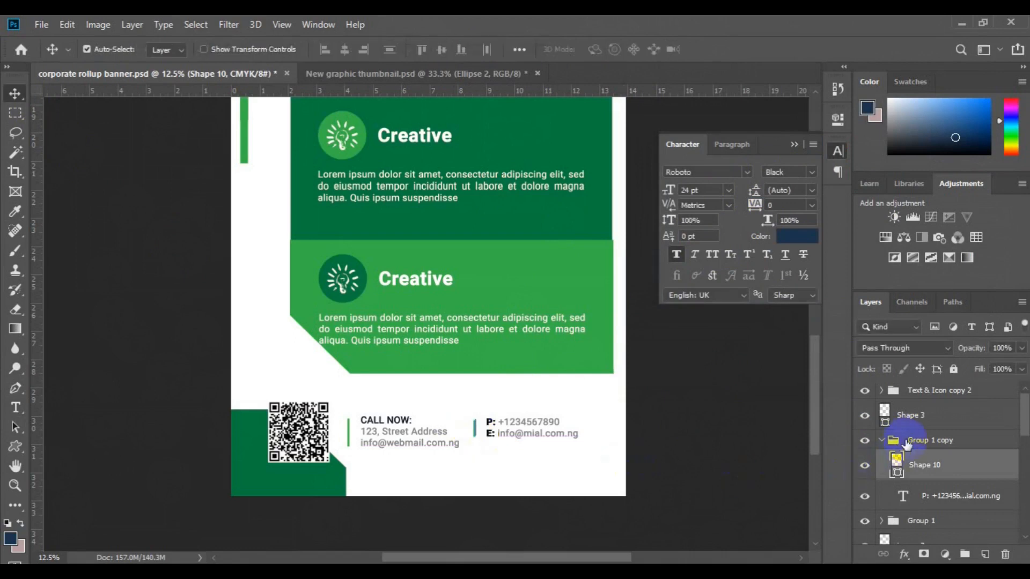
left_click(916, 523, "shift")
left_click(460, 50)
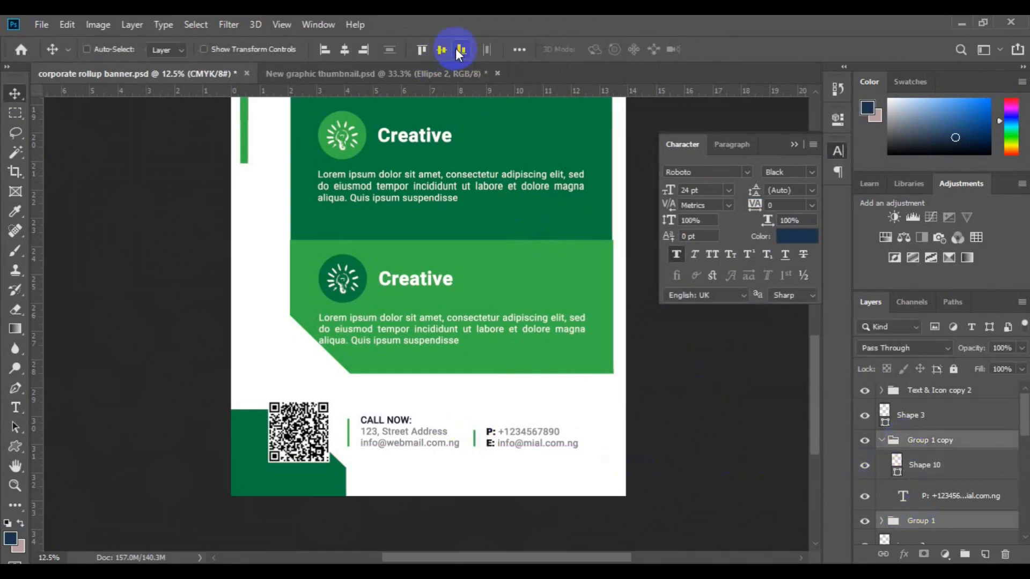
Step: Draw a white O-shaped custom shape without stroke as a logo on the green shape in the banner's top-right corner
key("ctrl+minus")
key("space")
left_click_drag(474, 196, 465, 368)
left_click(488, 143)
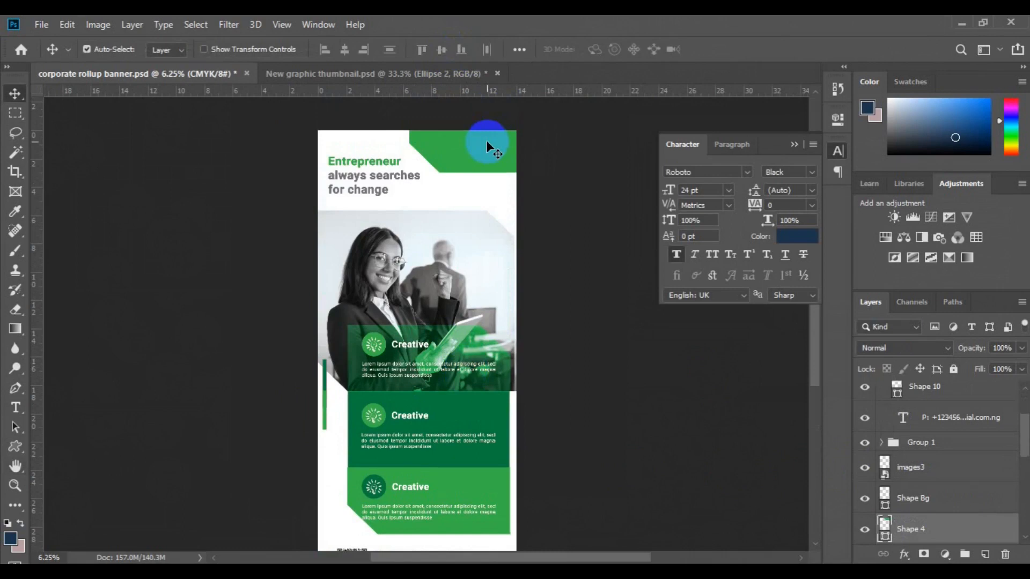
left_click(15, 446)
left_click(601, 50)
left_click(670, 251)
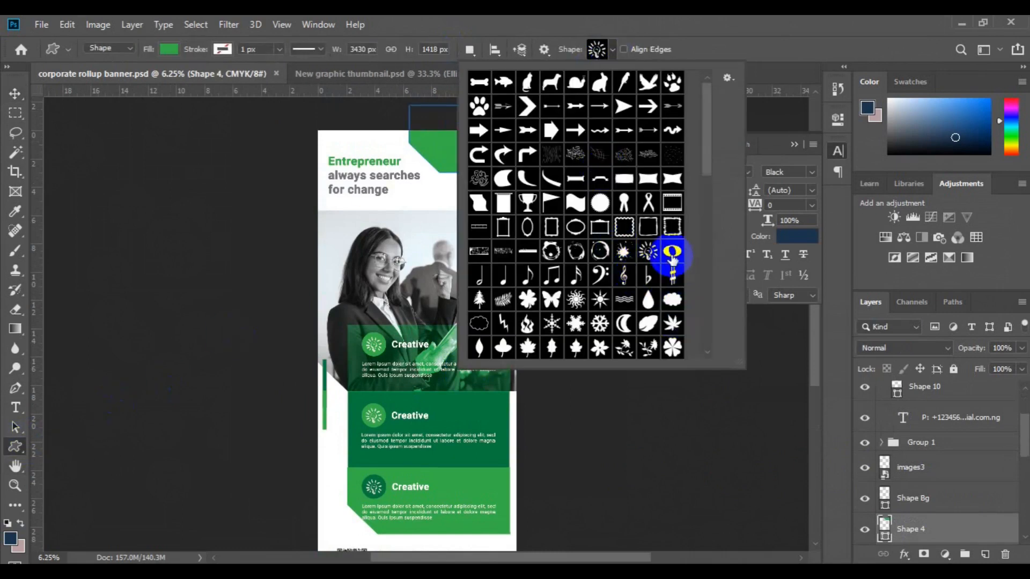
left_click(432, 138)
left_click(222, 49)
left_click(158, 79)
left_click(169, 50)
left_click(105, 129)
left_click_drag(432, 136, 453, 150)
key("v")
Step: Add the white two-line text Studio Creative in Roboto Black at 48 pt beside the logo shape
left_click(15, 408)
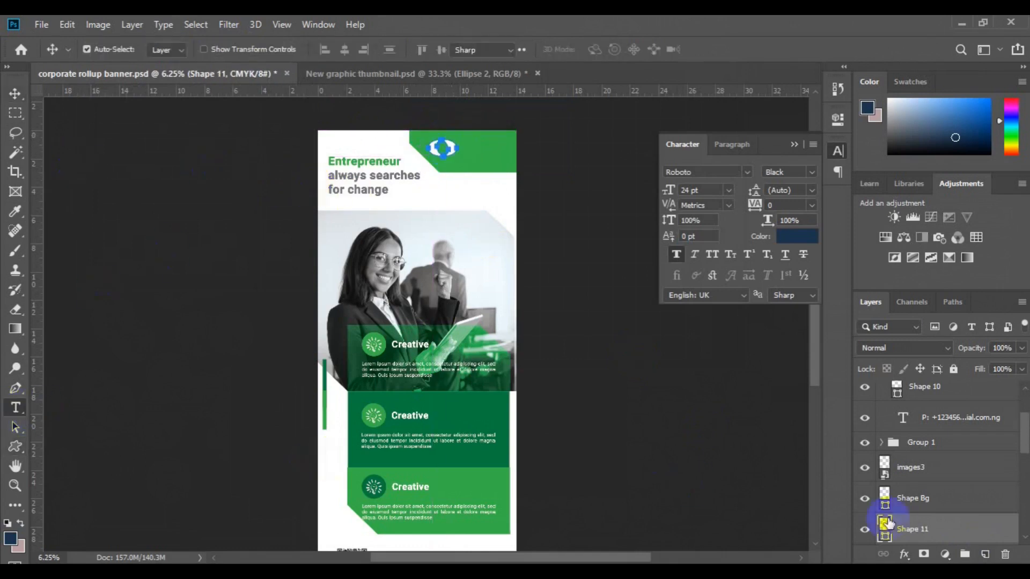
left_click(466, 148)
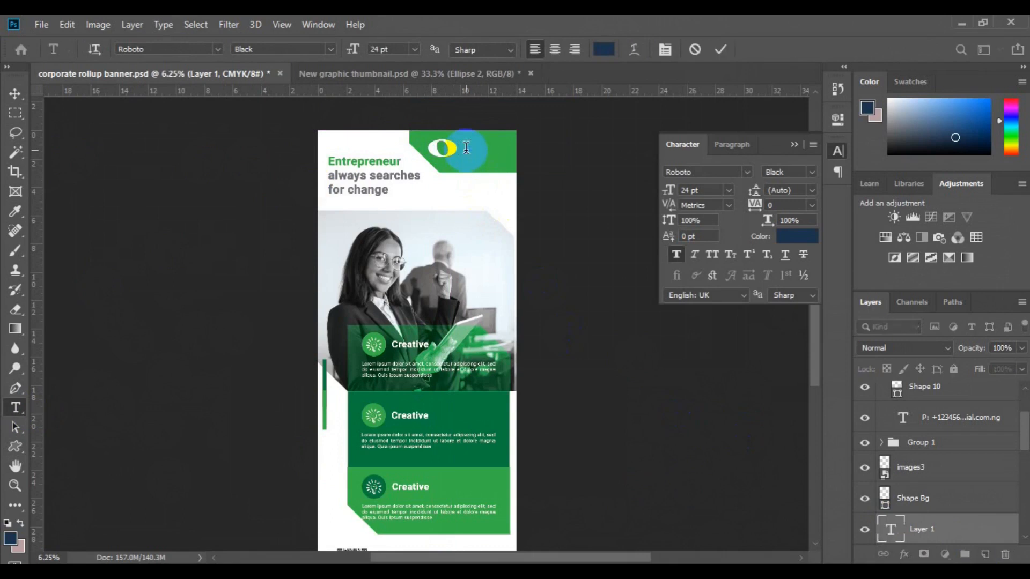
left_click(605, 51)
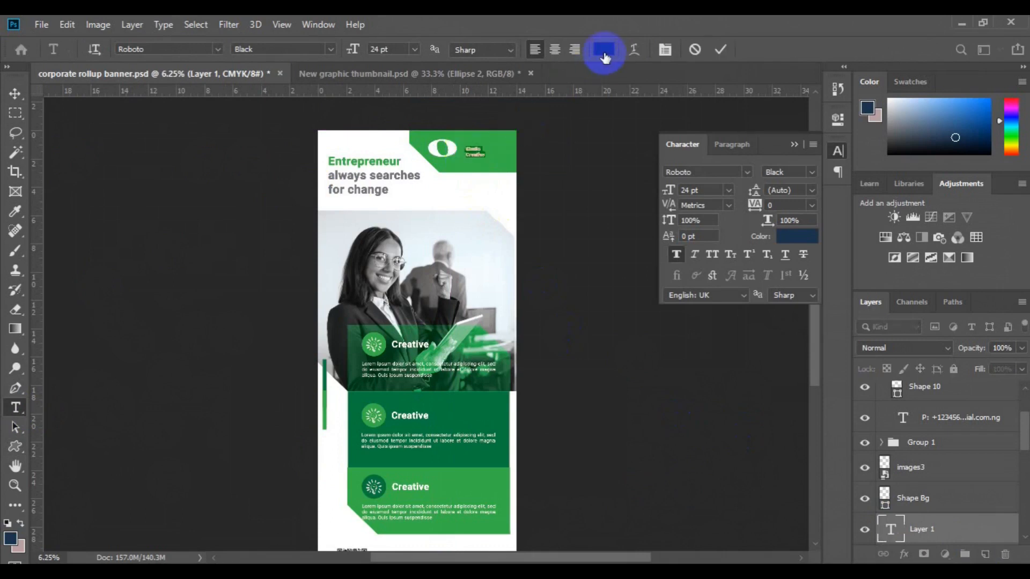
left_click(960, 129)
left_click_drag(352, 52, 354, 54)
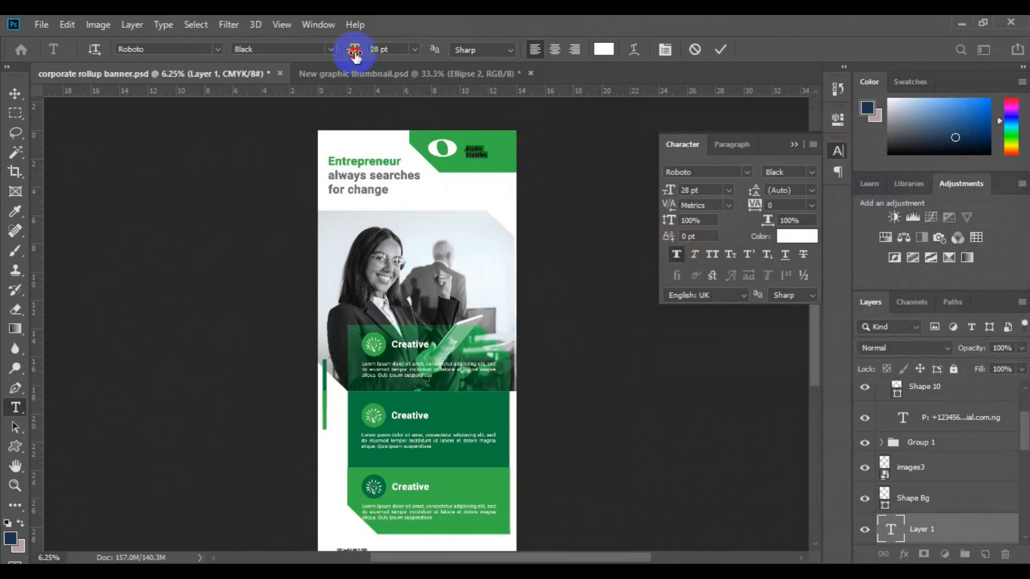
left_click(414, 49)
left_click(419, 213)
left_click(12, 96)
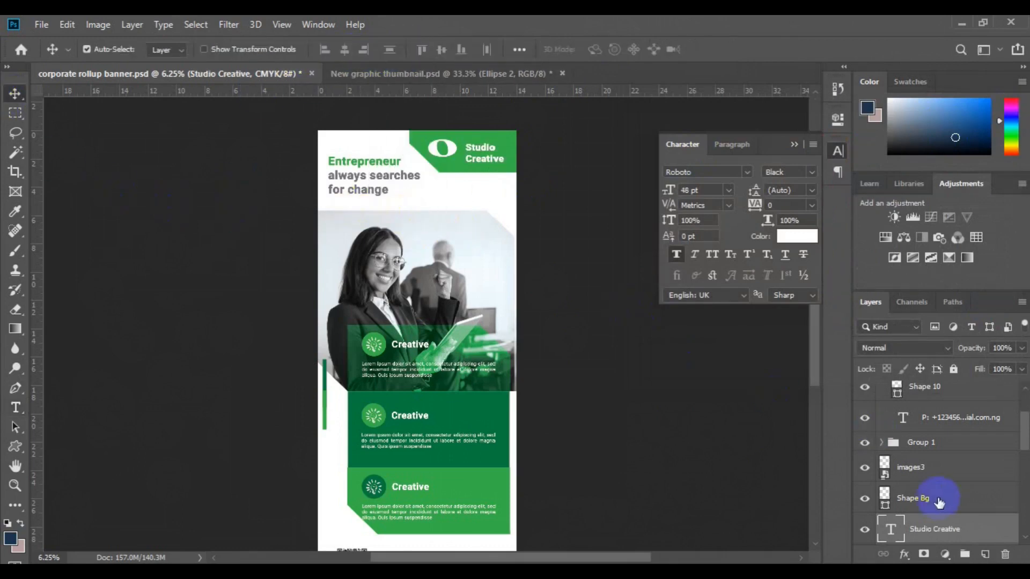
Step: Align the vertical centres of the Studio Creative text and the Shape 11 logo
scroll(1024, 444, "down", 3)
left_click(969, 472, "shift")
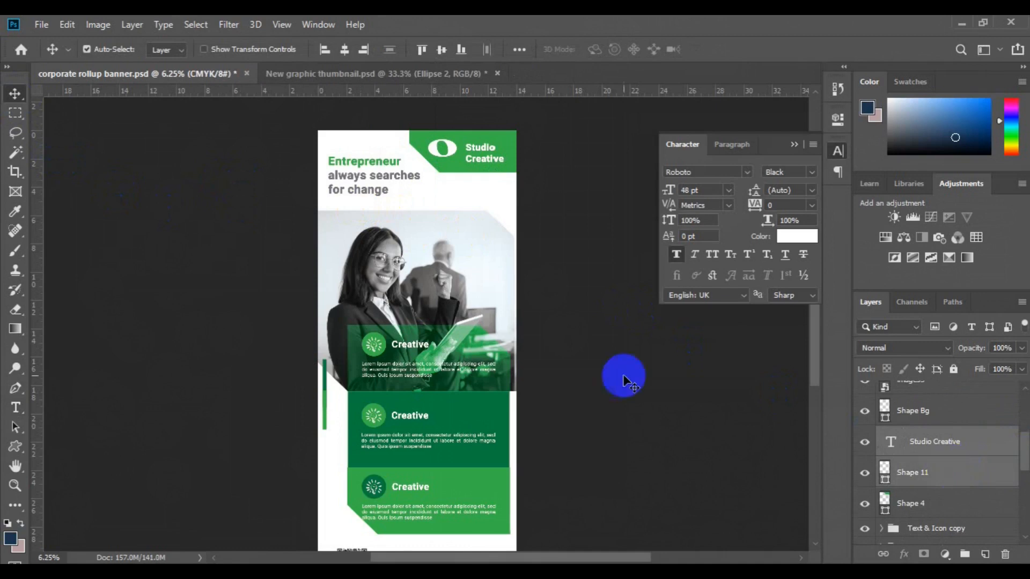
left_click(441, 50)
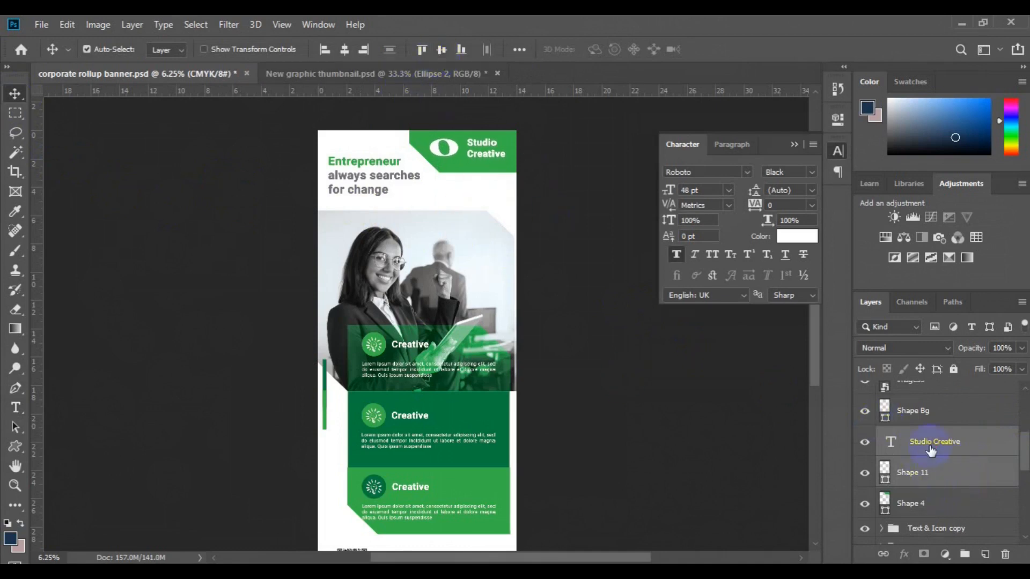